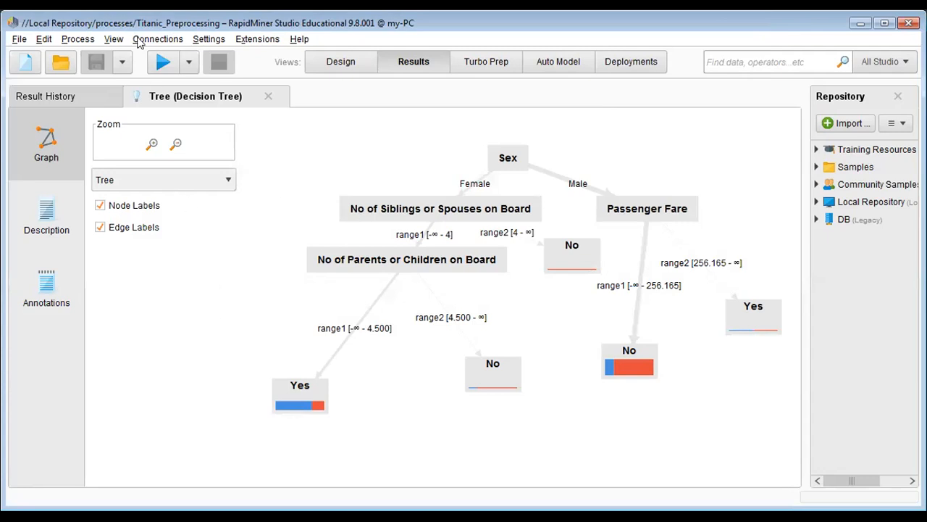
key("alt+f")
left_click(334, 61)
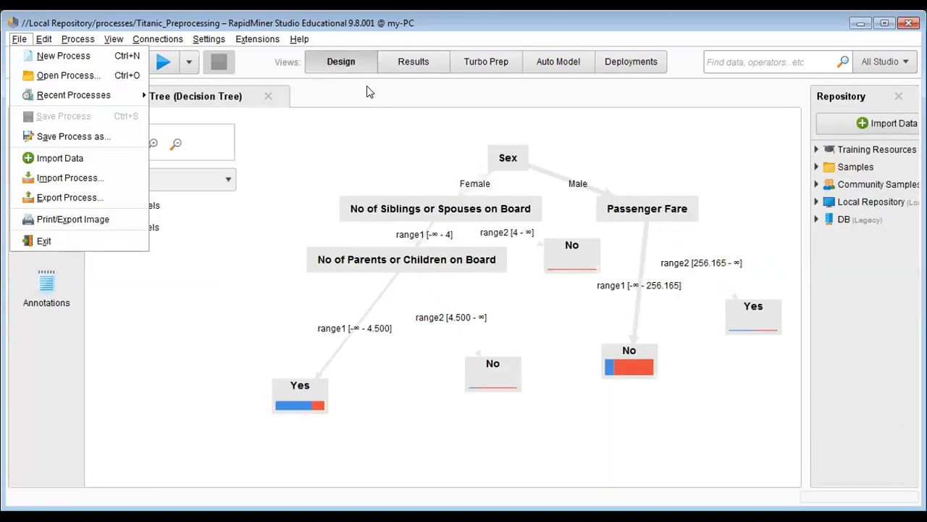
left_click(417, 63)
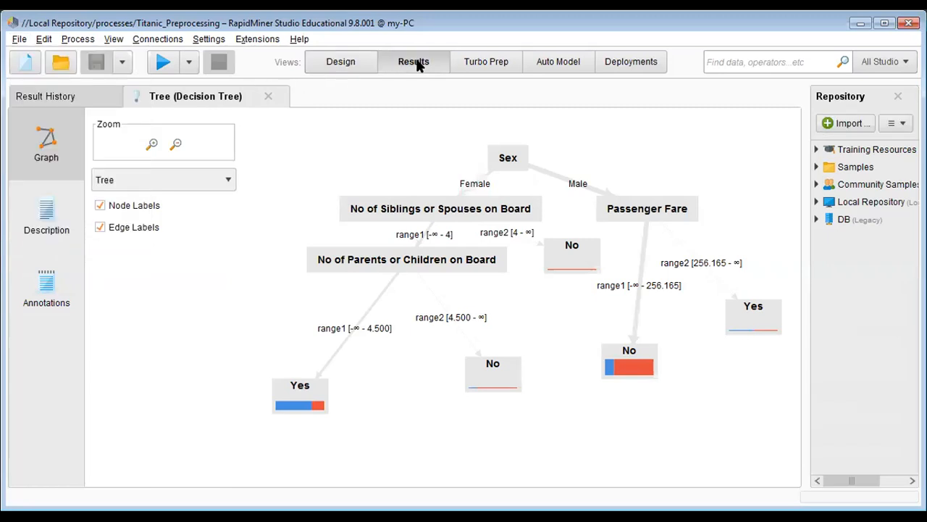
Step: Create a new blank process from the Design view and dismiss the deleted-operator notice
left_click(354, 70)
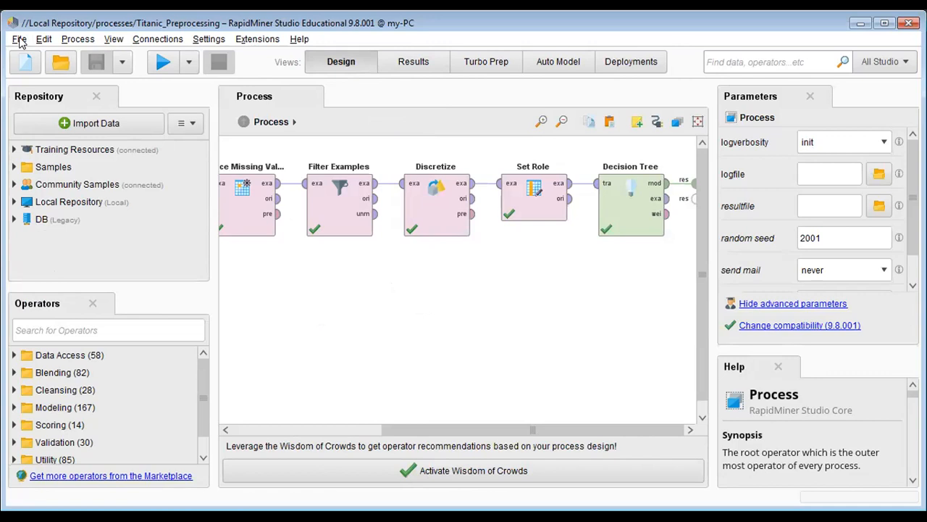
left_click(20, 40)
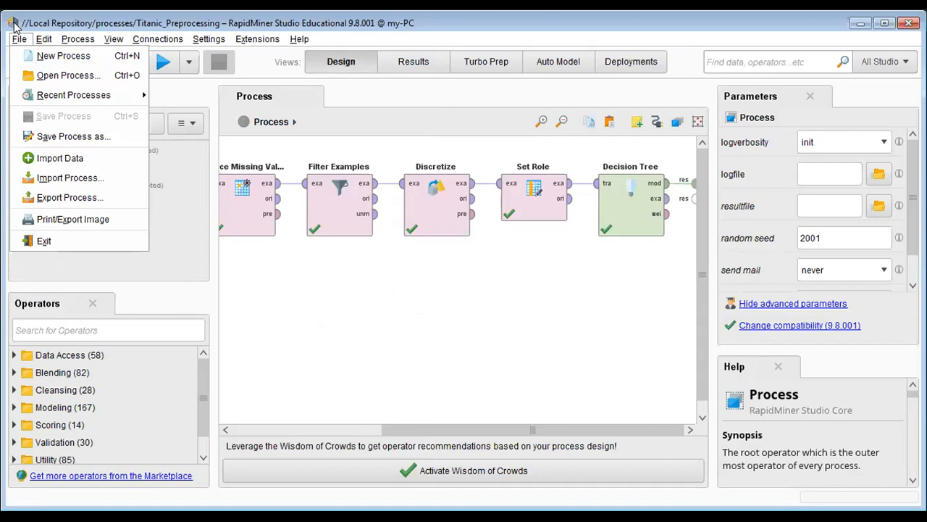
left_click(41, 58)
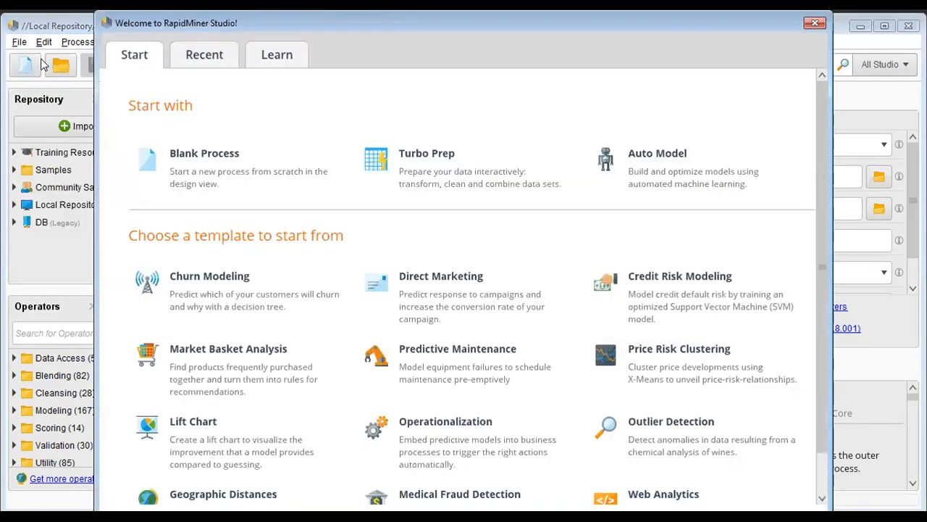
left_click(226, 171)
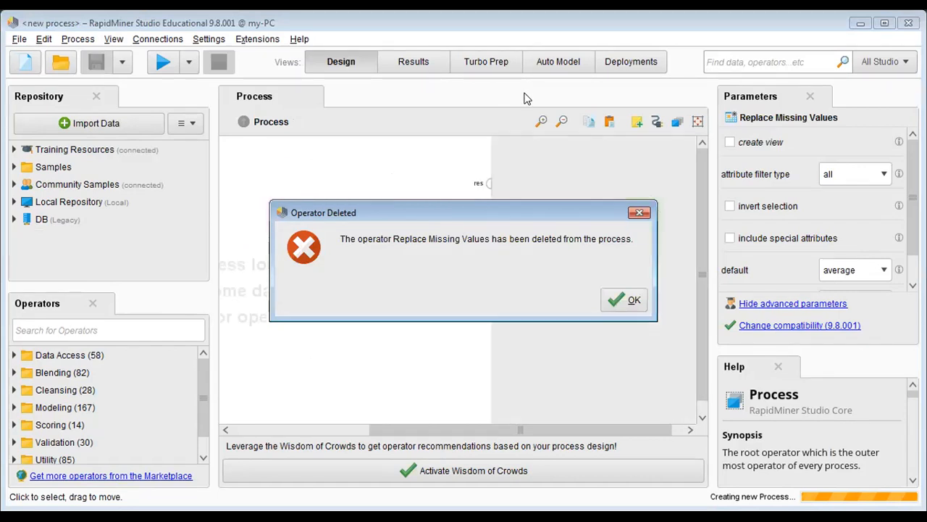
left_click(625, 304)
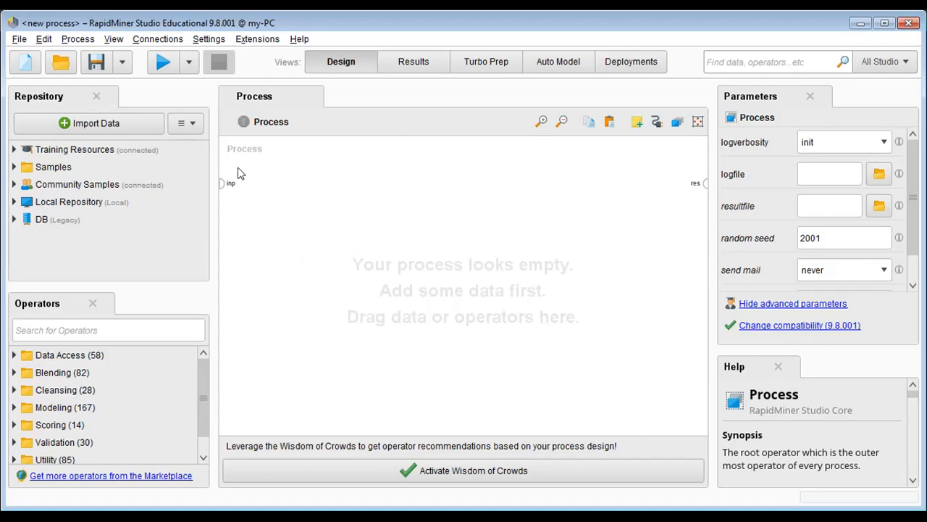
Step: Start a data import from My Computer and go to the last used directory, File Mahasiswa Kuliah
left_click(127, 134)
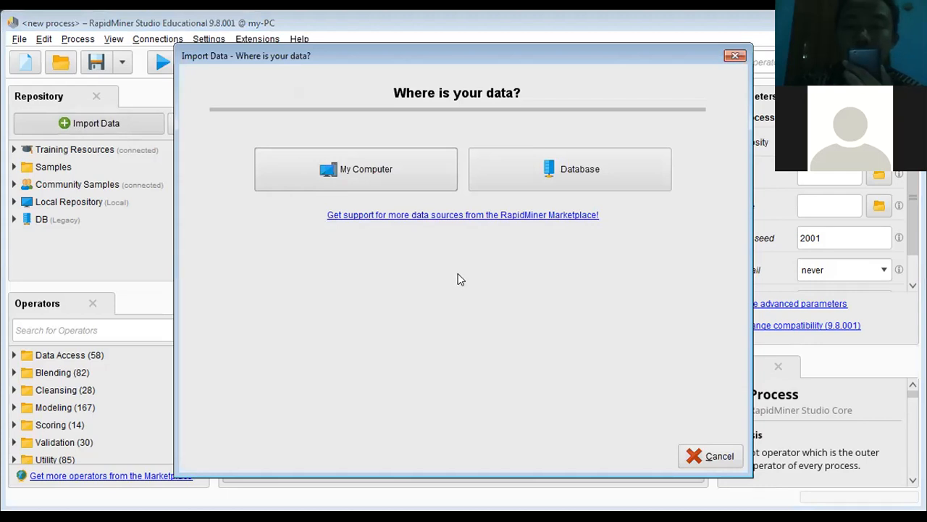
left_click(367, 177)
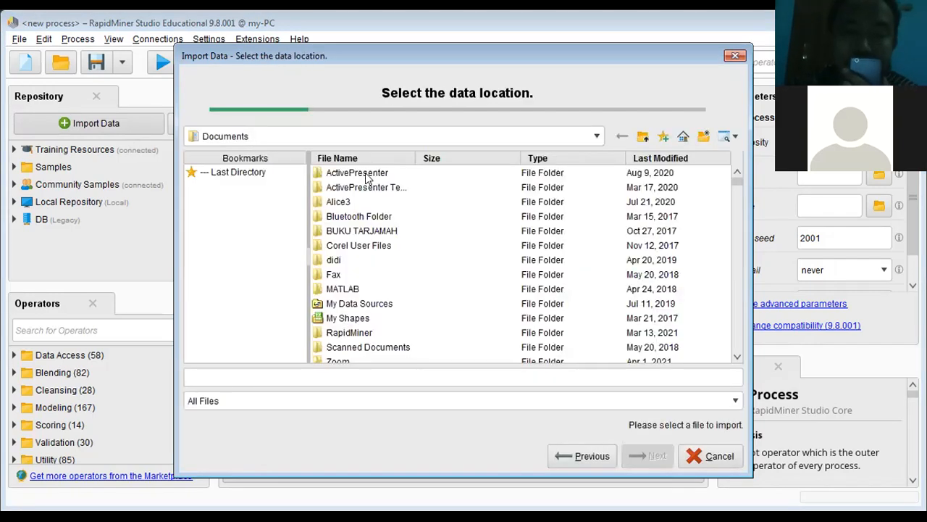
left_click(595, 136)
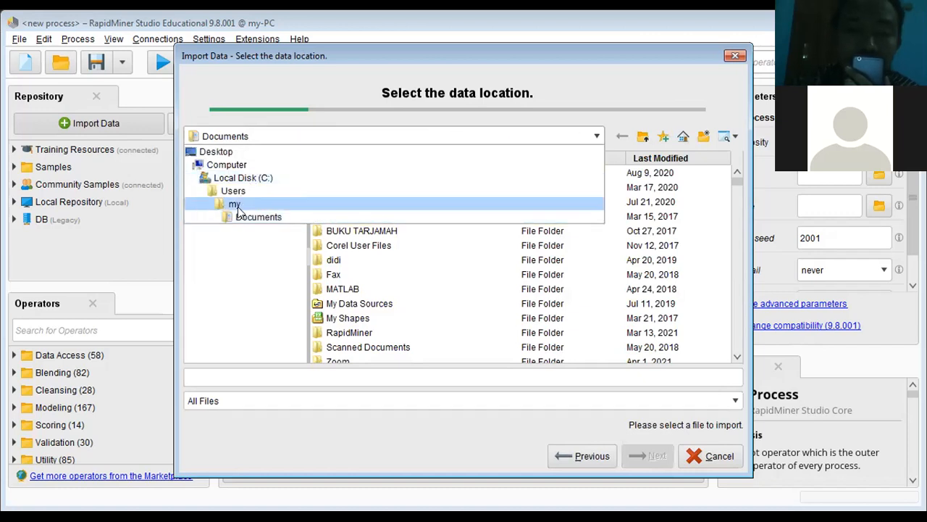
left_click(285, 179)
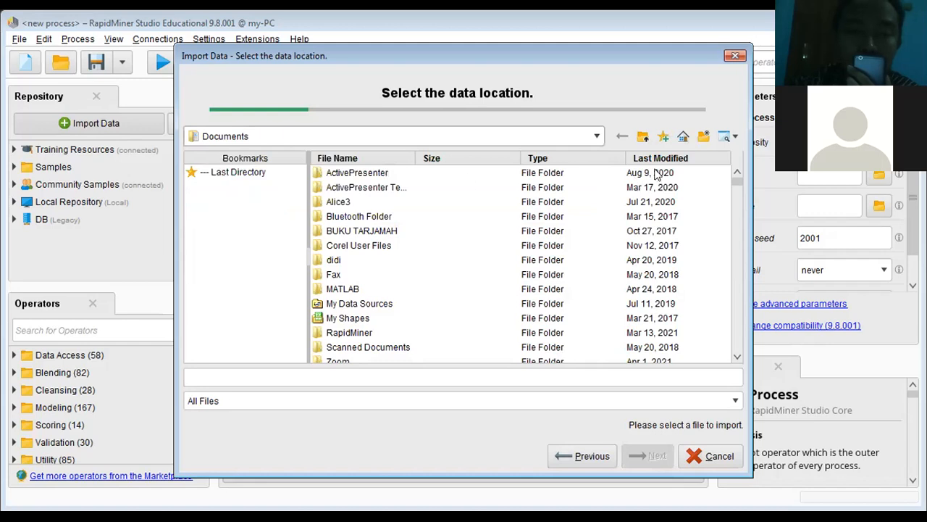
left_click(596, 137)
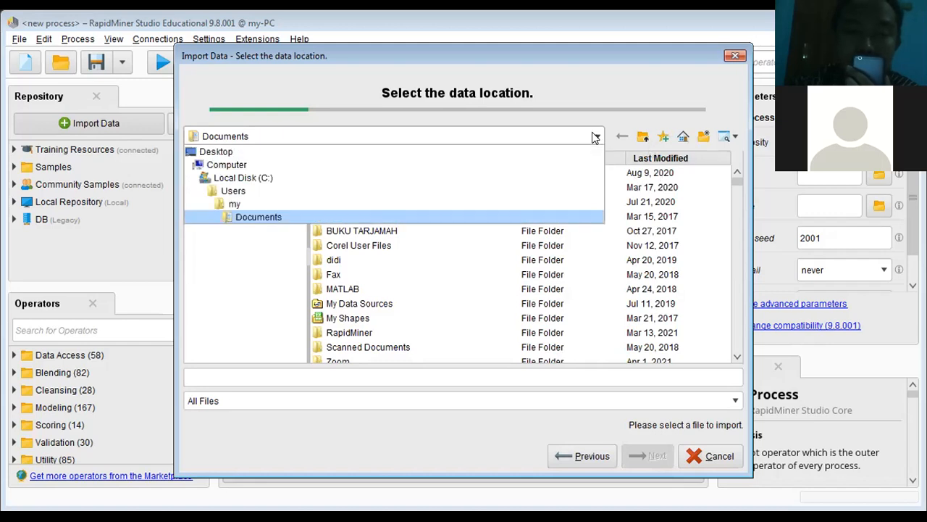
left_click(243, 166)
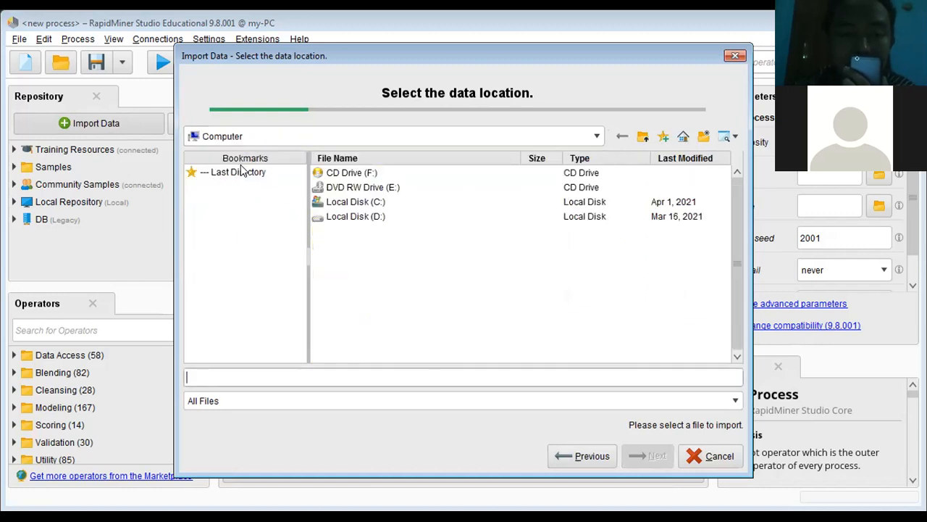
left_click(596, 137)
left_click(282, 165)
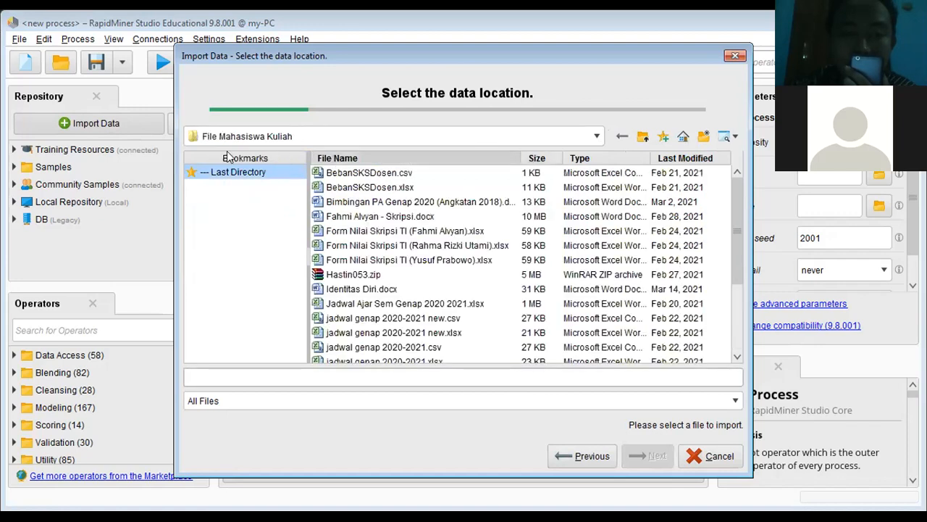
Step: Choose Sink-Ship.xls in the File Mahasiswa Kuliah folder as the import file and continue to the cell selection
left_click(596, 136)
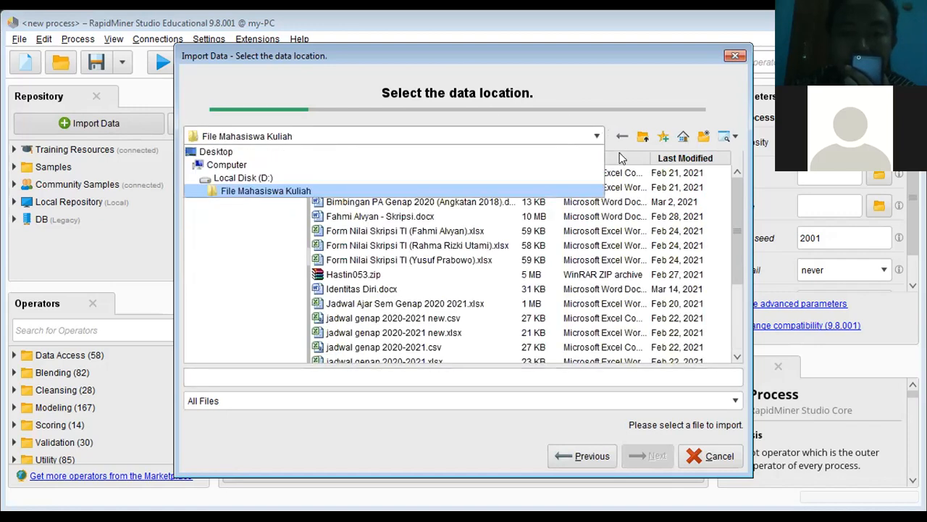
left_click(720, 101)
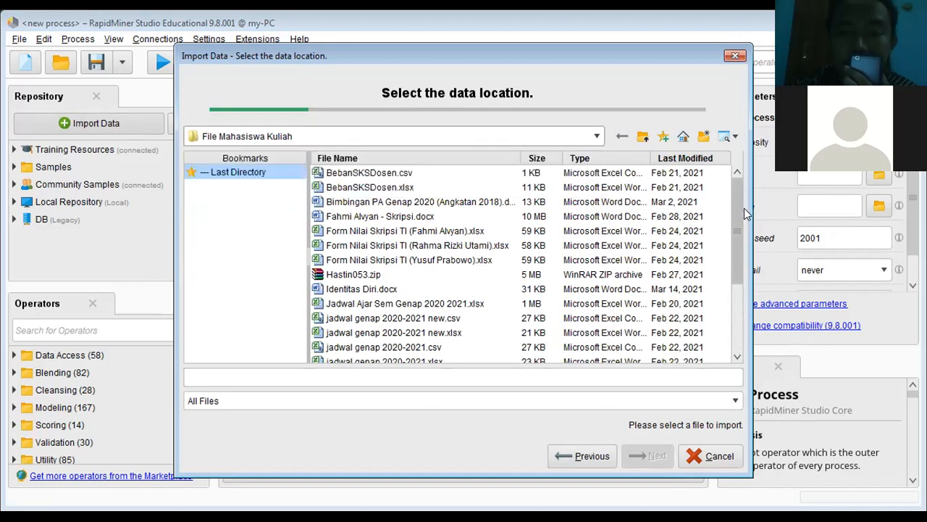
left_click_drag(742, 192, 729, 269)
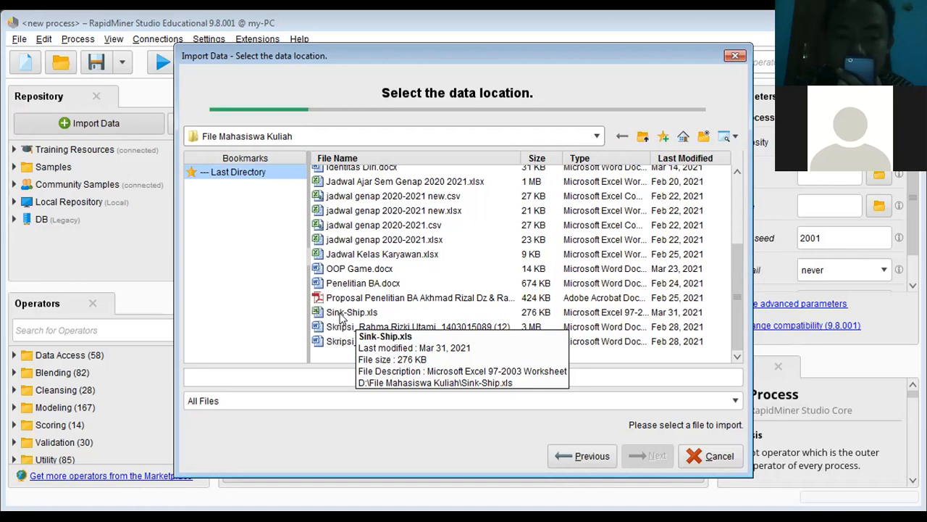
left_click(339, 316)
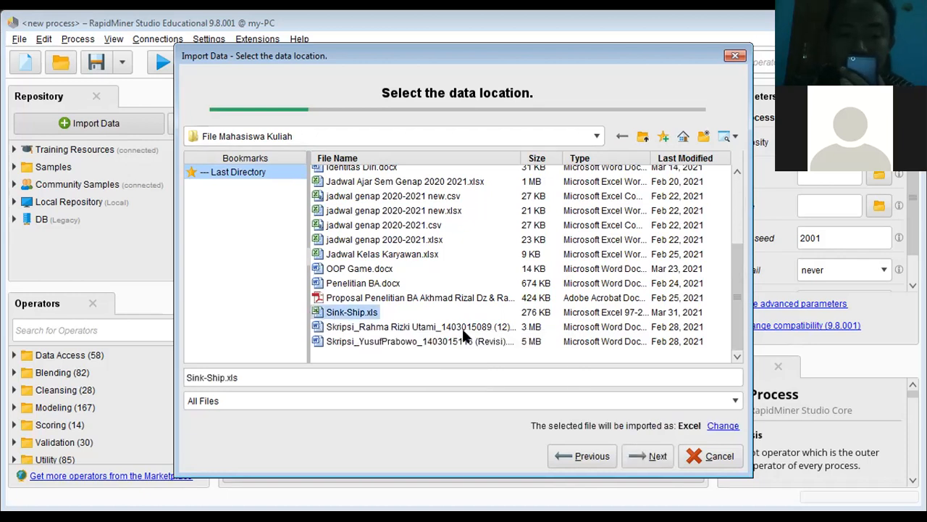
left_click(637, 458)
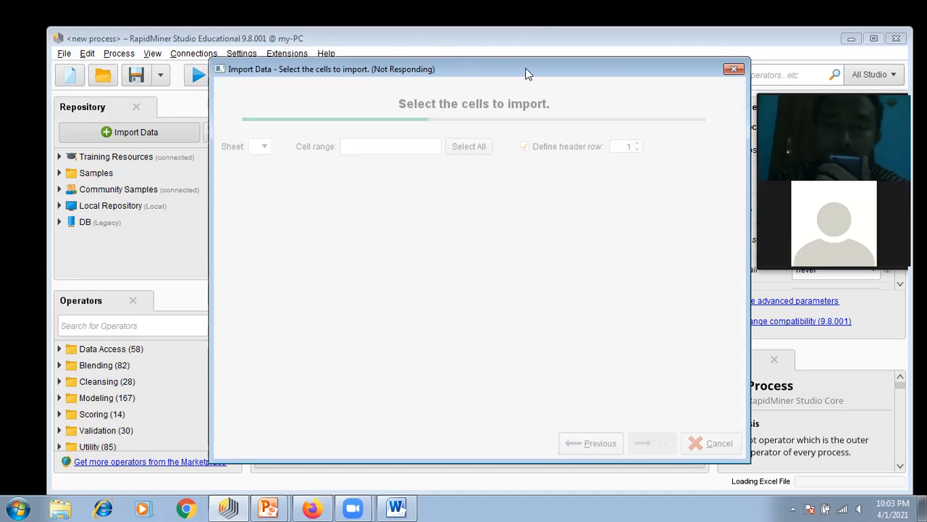
left_click_drag(528, 72, 601, 78)
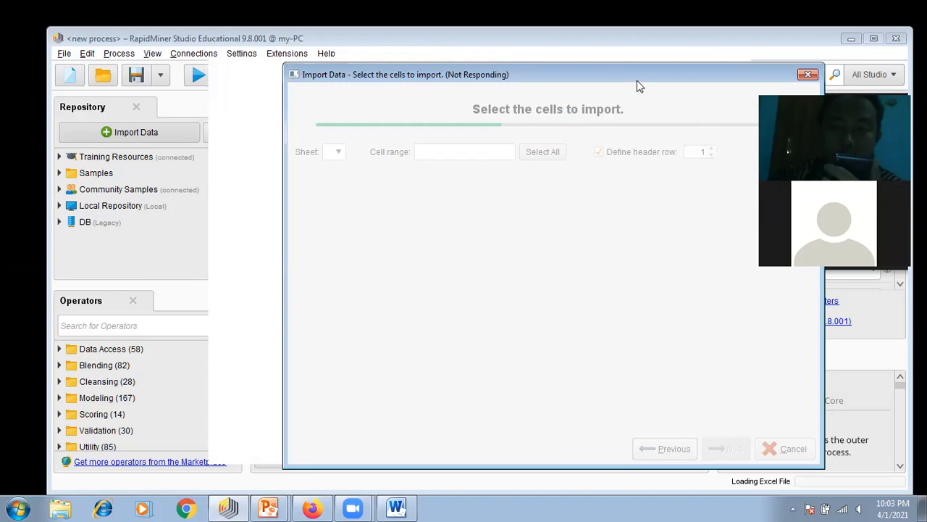
left_click_drag(634, 85, 489, 90)
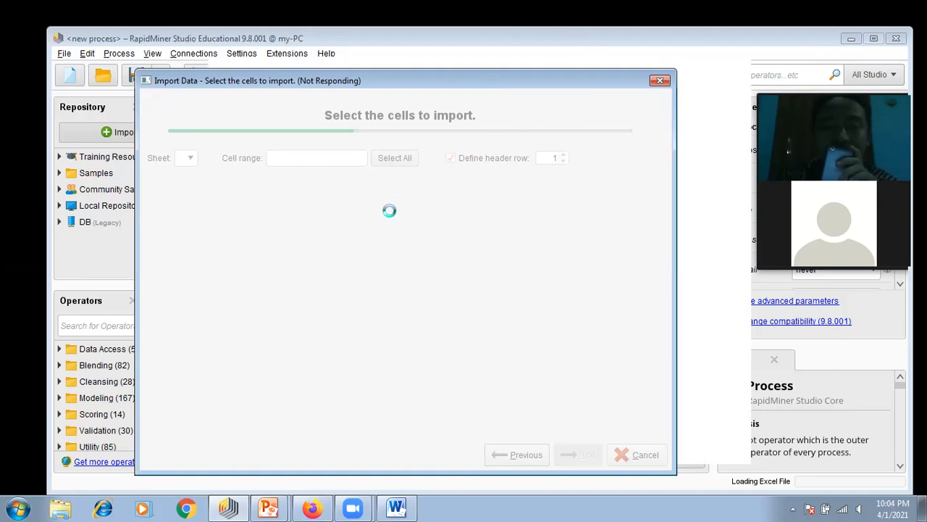
left_click_drag(456, 82, 498, 86)
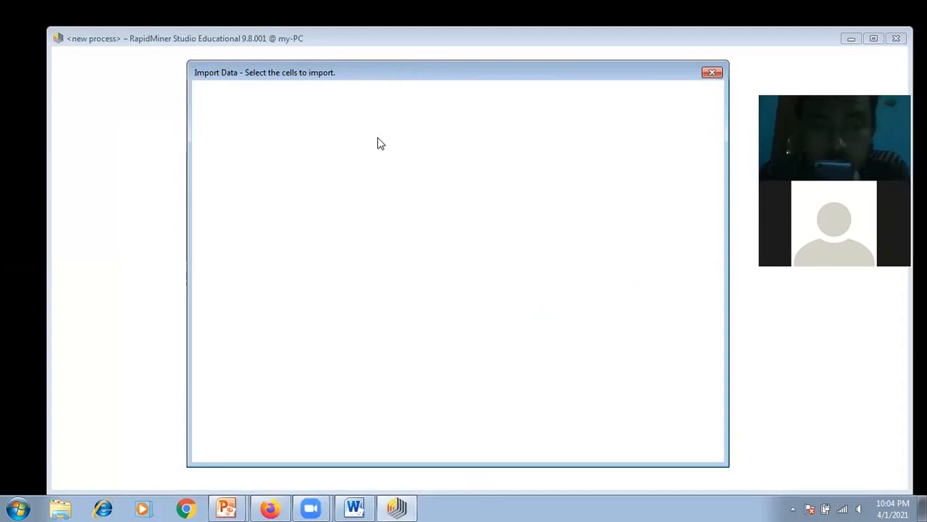
left_click(400, 500)
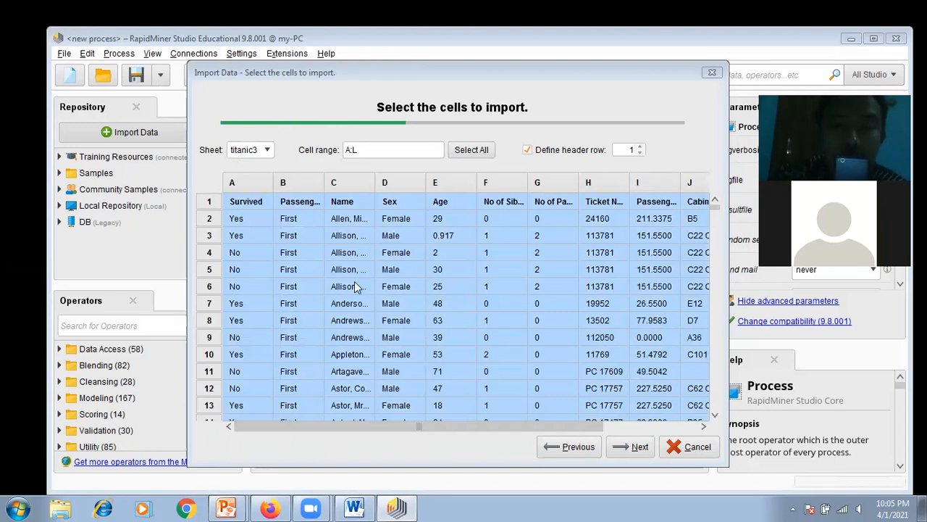
Step: Review the titanic3 sheet's columns and accept cell range A:L, header row 1 and the suggested column formats
left_click(487, 430)
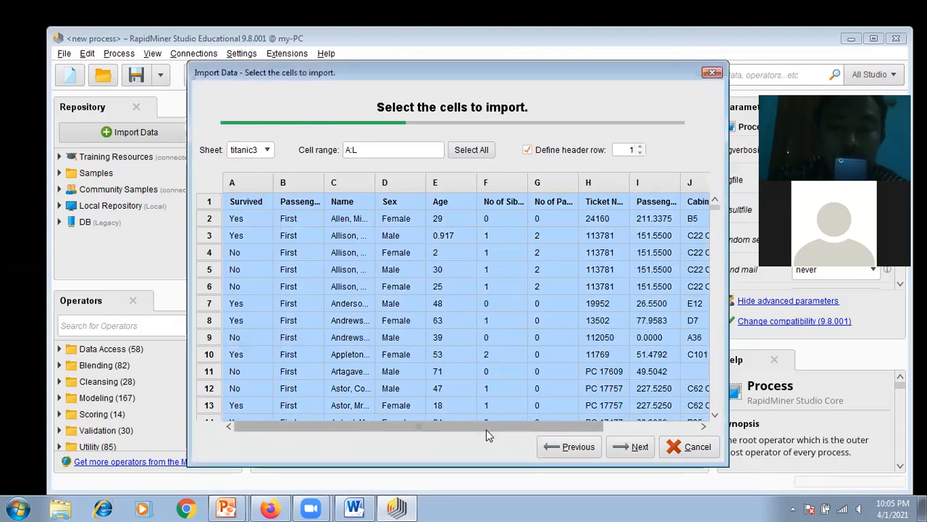
left_click_drag(474, 429, 444, 428)
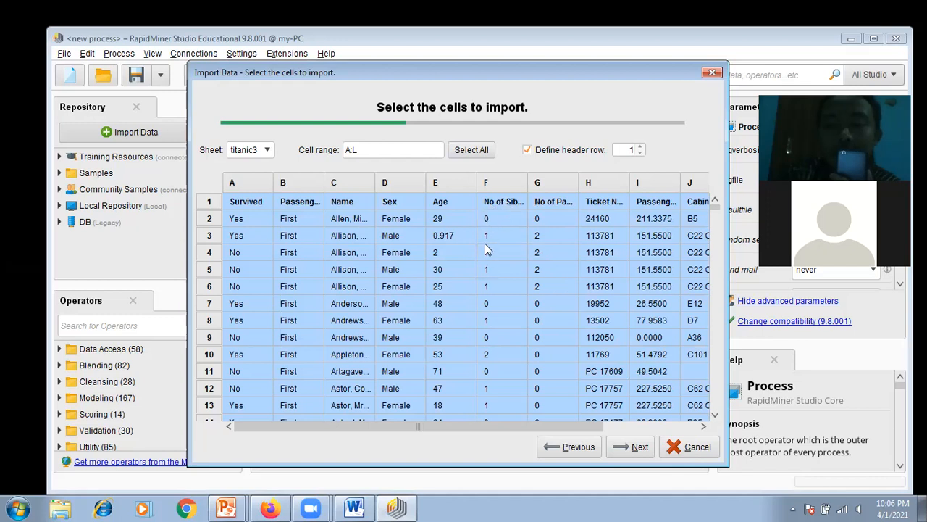
left_click_drag(372, 420, 489, 417)
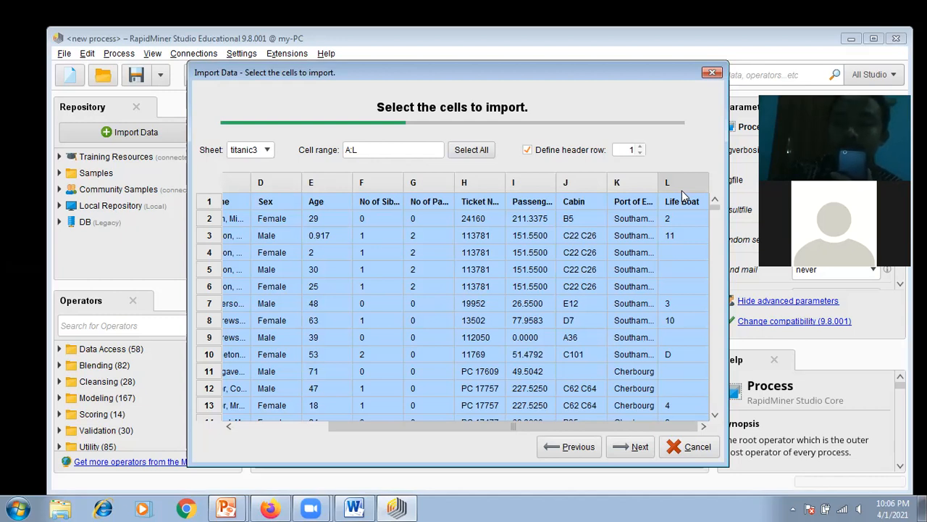
left_click_drag(673, 428, 554, 443)
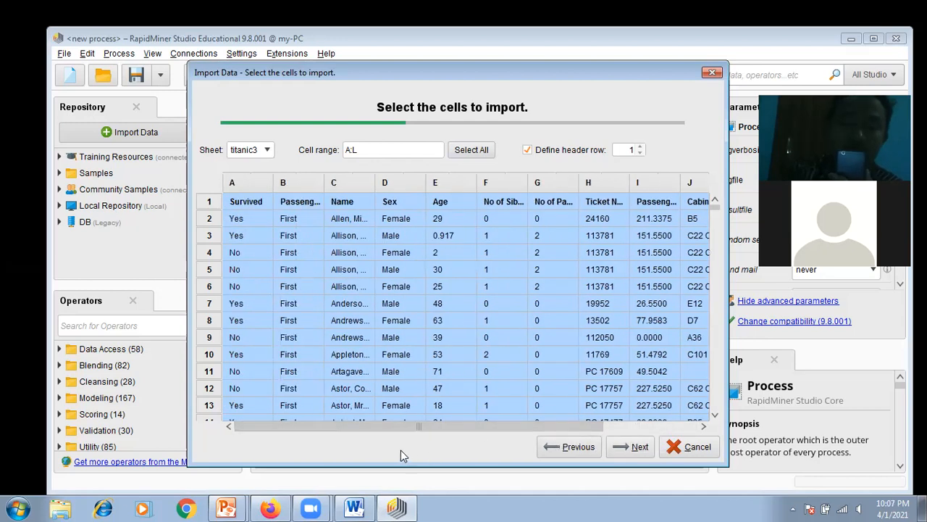
left_click_drag(387, 429, 553, 422)
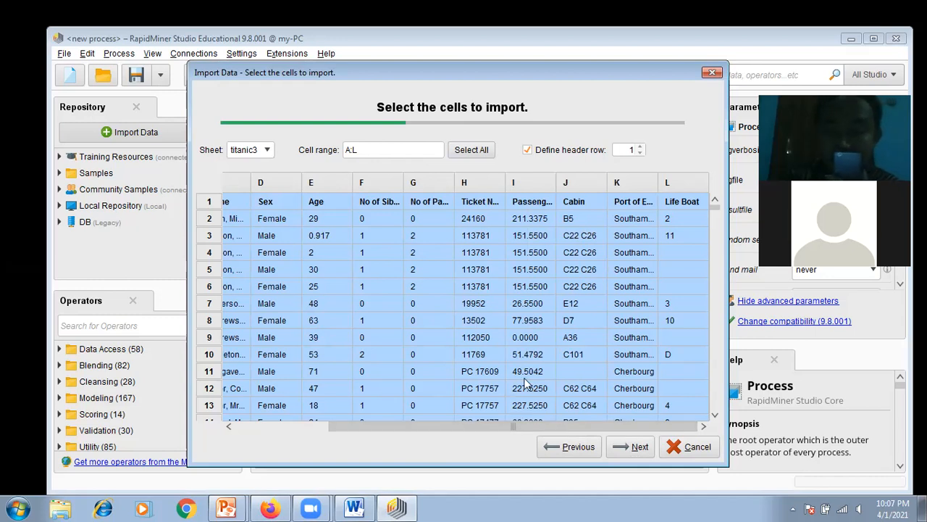
left_click(635, 456)
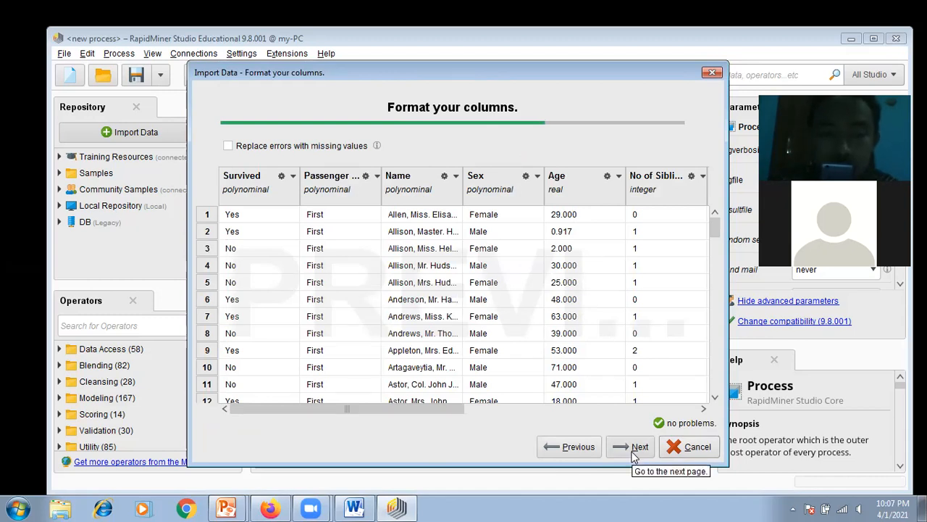
left_click(635, 449)
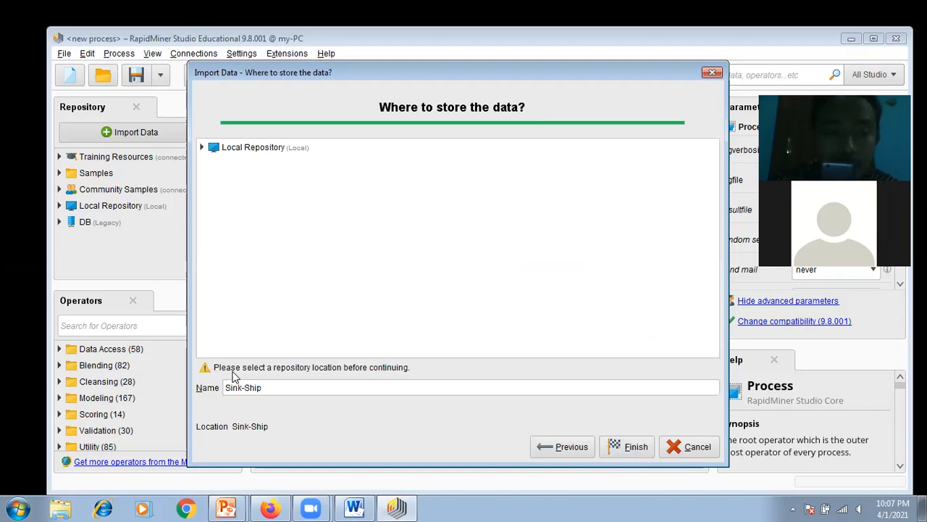
Step: Store the imported data as Sink-Ship in the processes folder of the Local Repository and finish the import
left_click(270, 385)
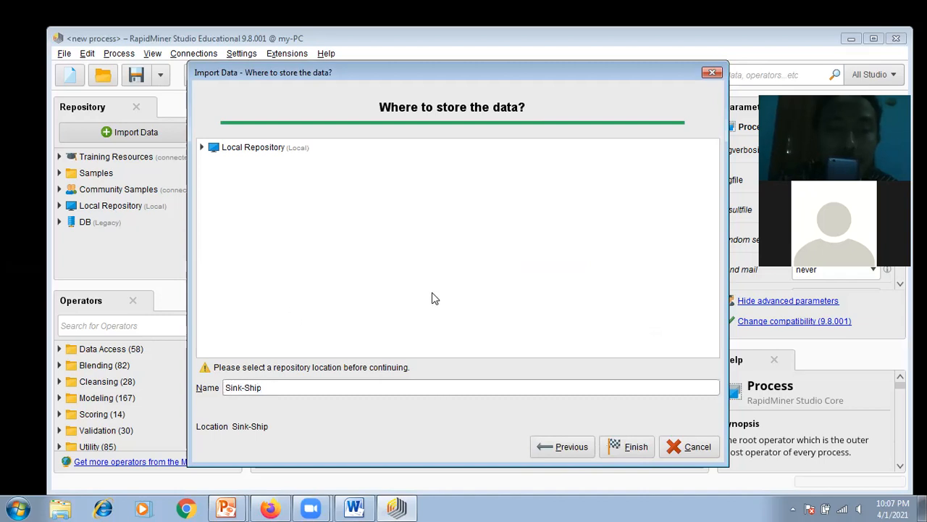
left_click(205, 148)
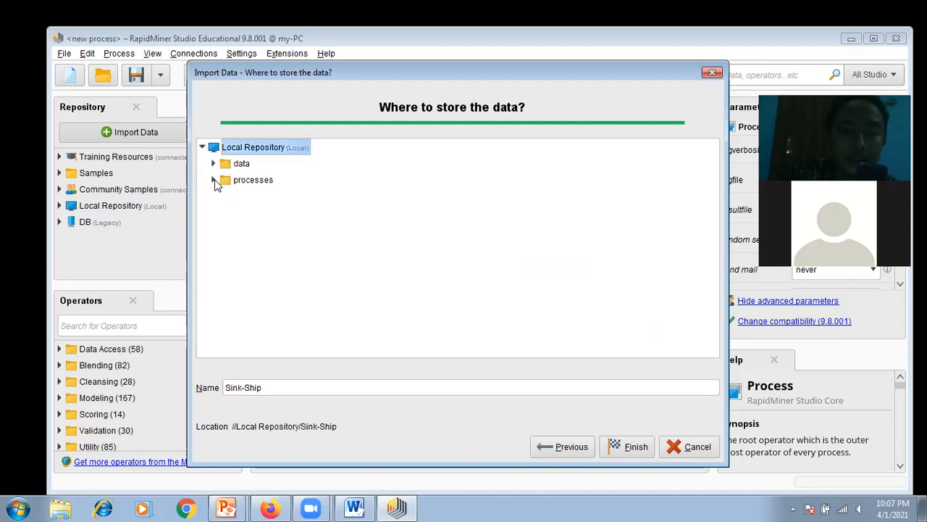
left_click(214, 180)
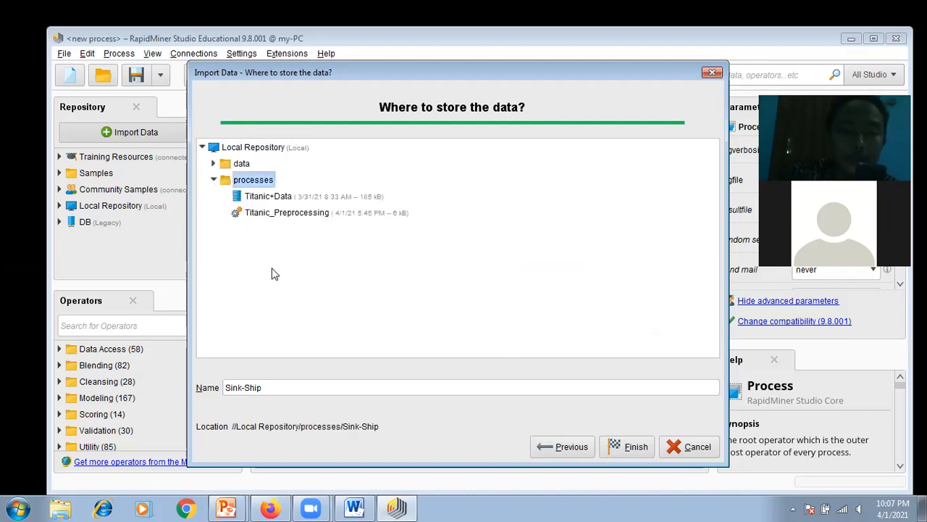
left_click(267, 390)
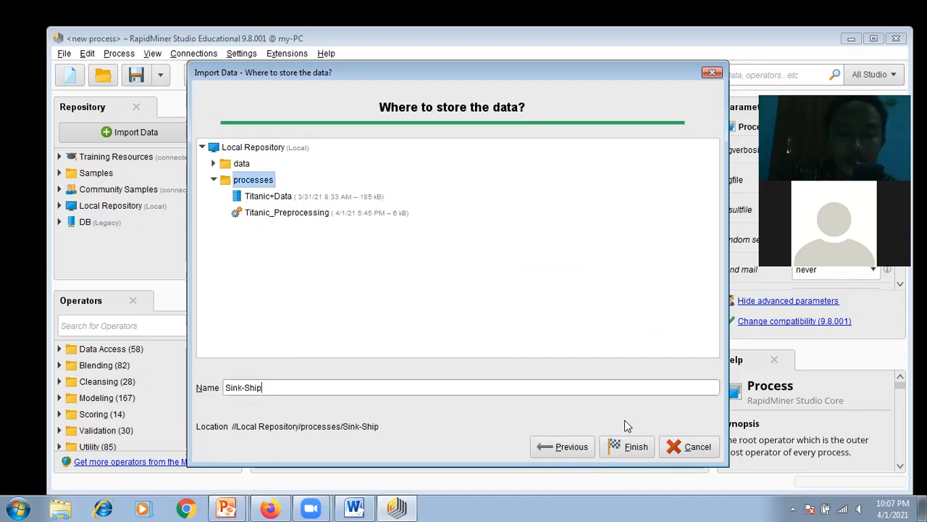
left_click(638, 449)
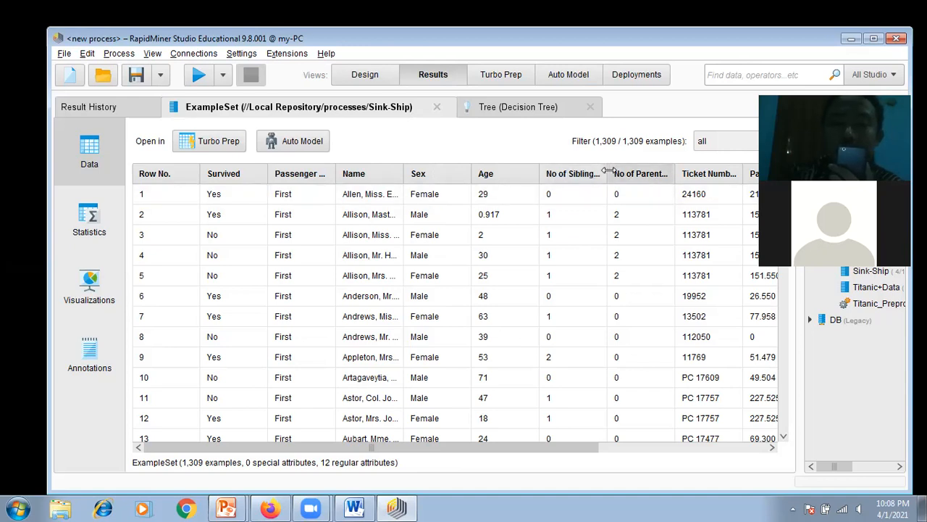
Step: Narrow the No of Siblings column slightly and examine all Sink-Ship data columns from Survived through Life Boat
mouse_move(608, 174)
left_mouse_down()
mouse_move(632, 174)
mouse_move(597, 179)
left_mouse_up()
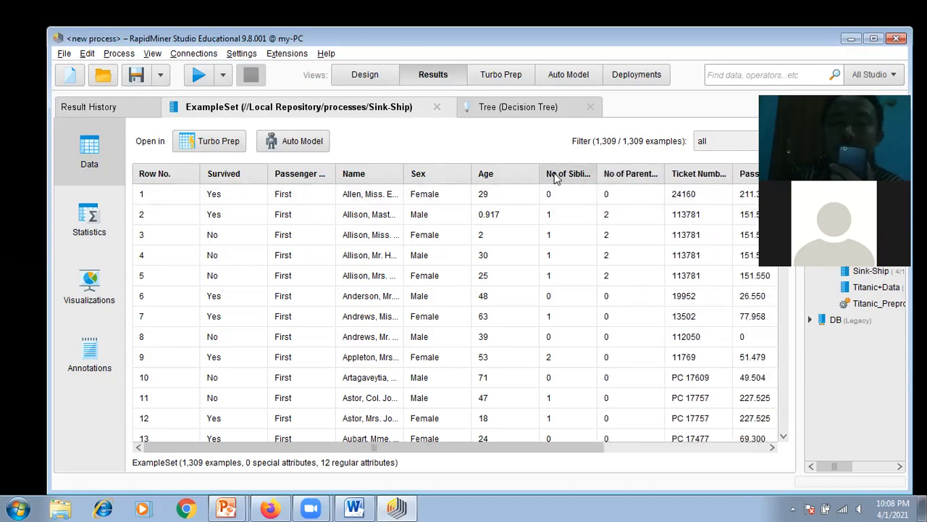
mouse_move(555, 179)
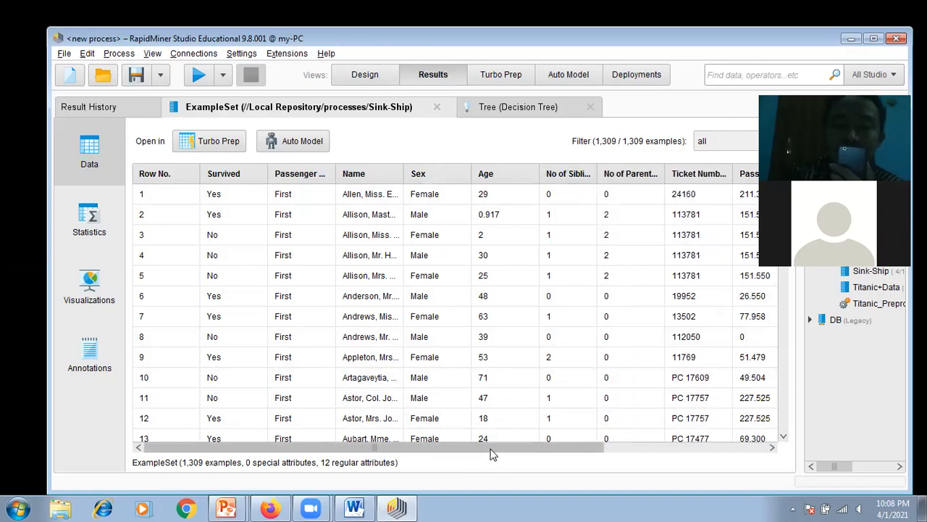
left_click_drag(518, 443, 674, 439)
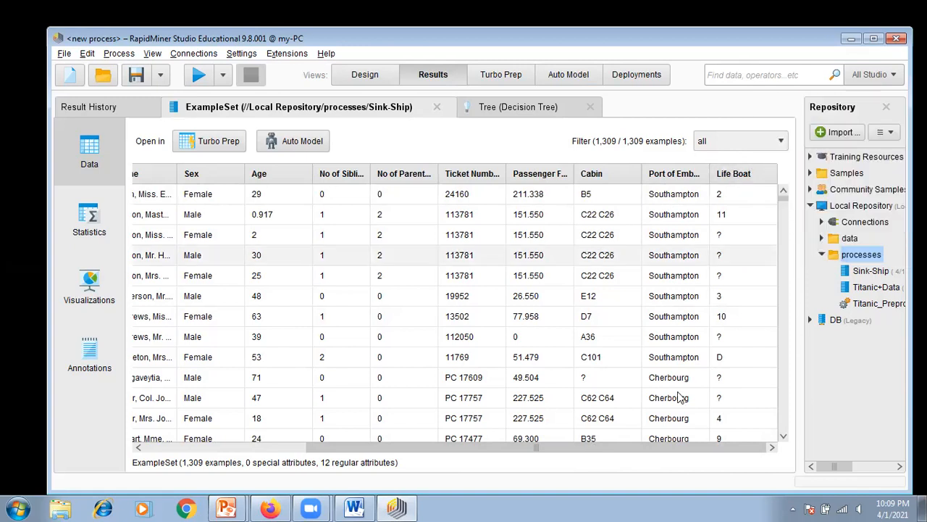
left_click_drag(710, 447, 516, 457)
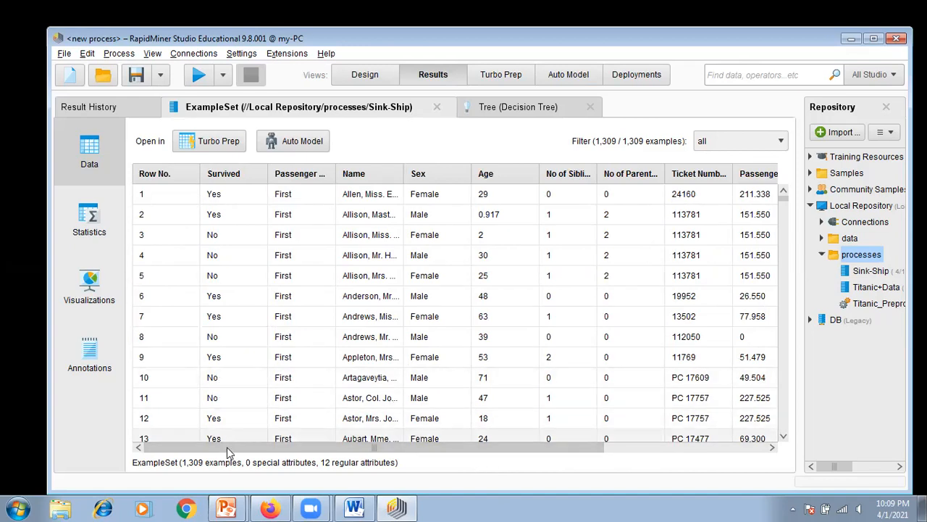
left_click_drag(227, 450, 464, 456)
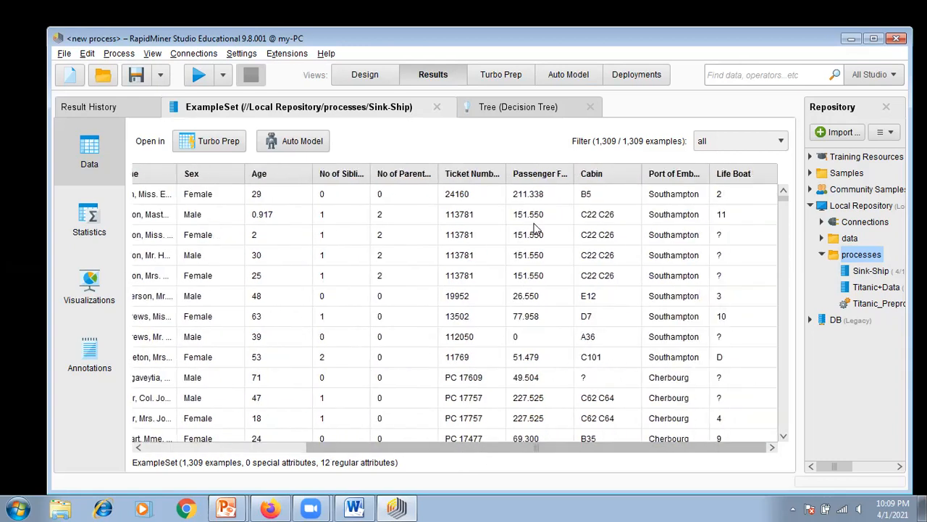
Step: Sort the Sink-Ship rows by Life Boat and by Age in ascending order to check both for missing values
double_click(762, 178)
left_click(762, 178)
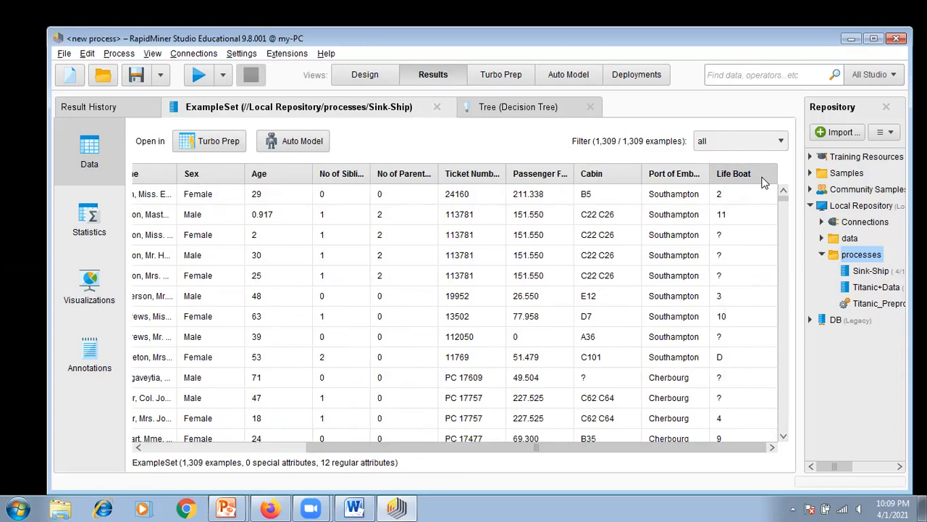
left_click(762, 177)
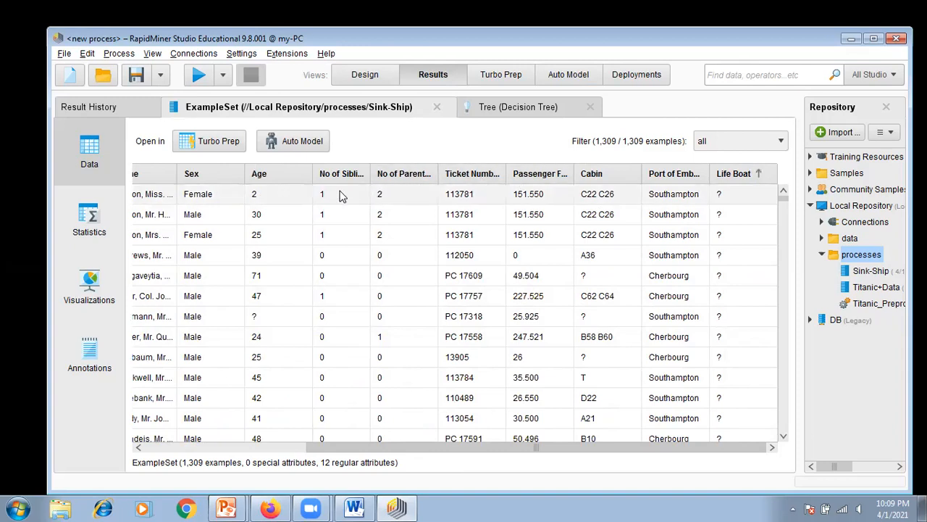
left_click(292, 174)
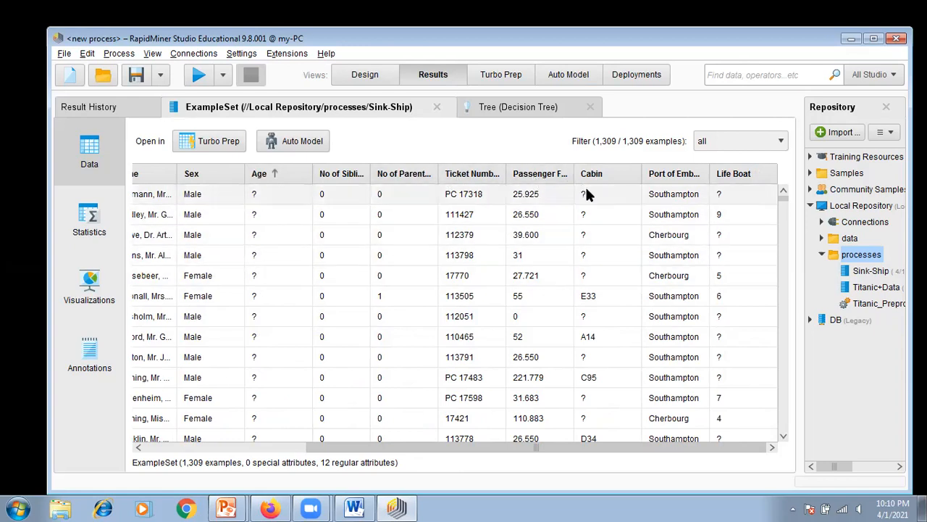
Step: Sort the rows by Cabin in ascending order and look through the column for missing values
left_click(616, 178)
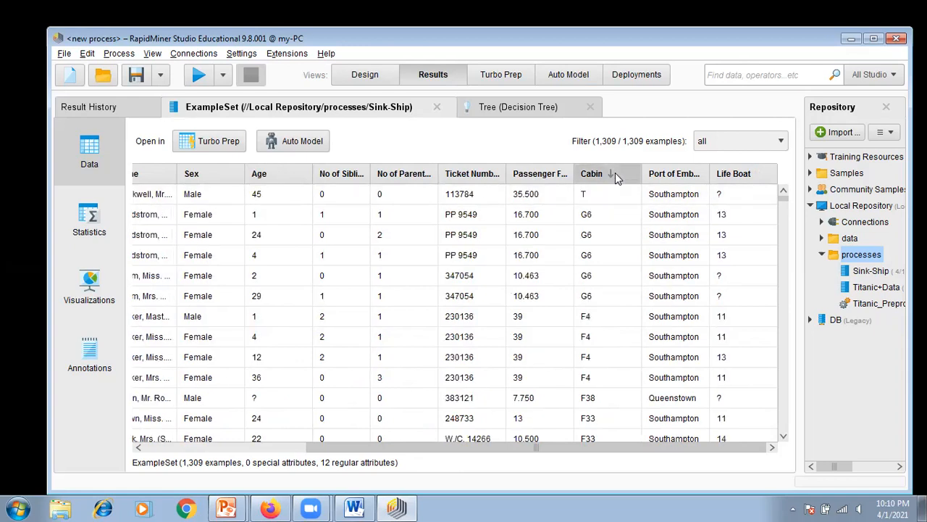
left_click(616, 179)
left_click(616, 179)
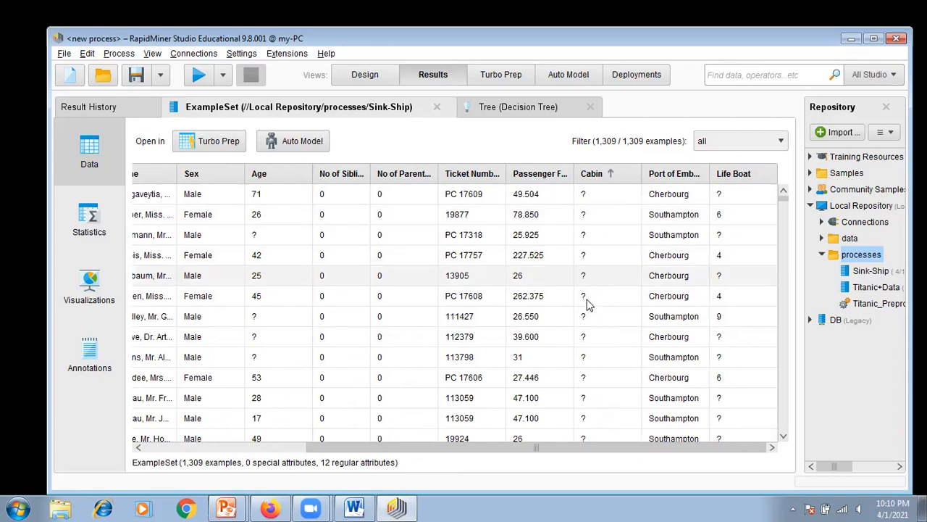
left_click(611, 174)
left_click(611, 172)
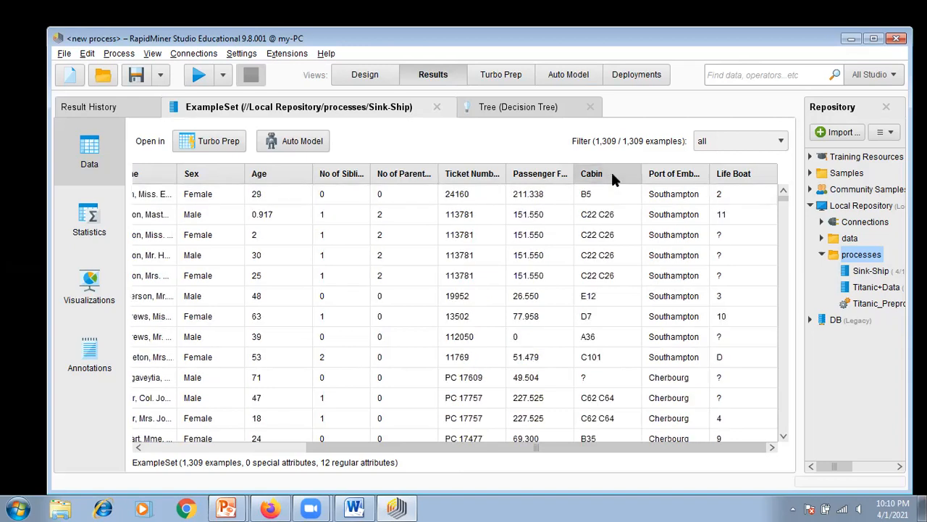
left_click(611, 173)
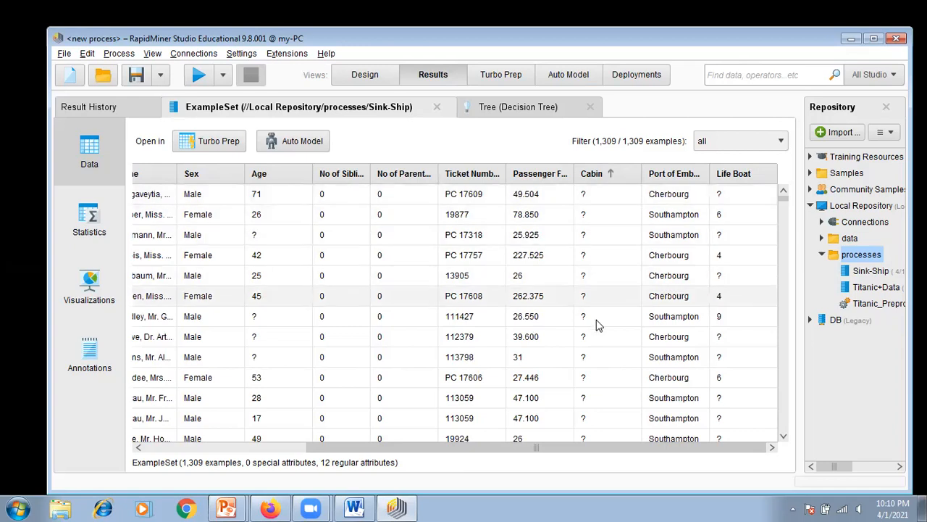
scroll(598, 328, "down", 5)
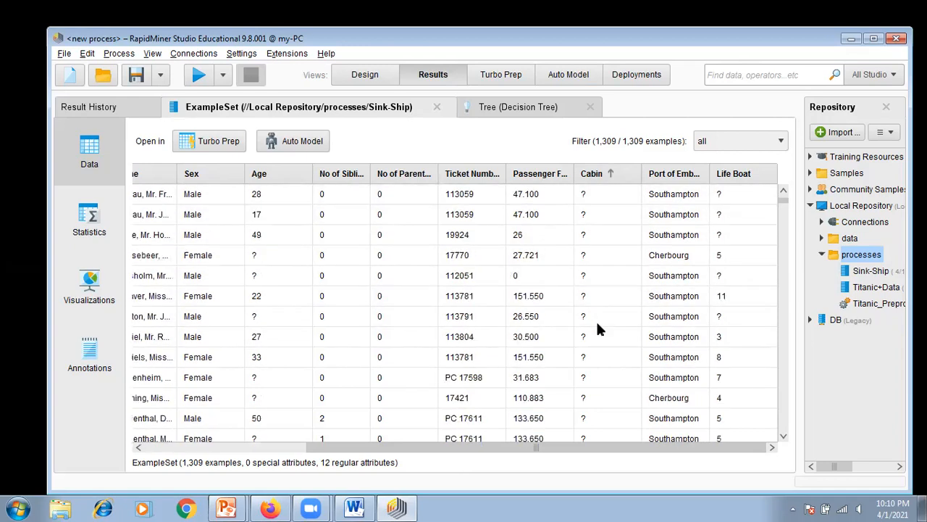
scroll(597, 328, "down", 5)
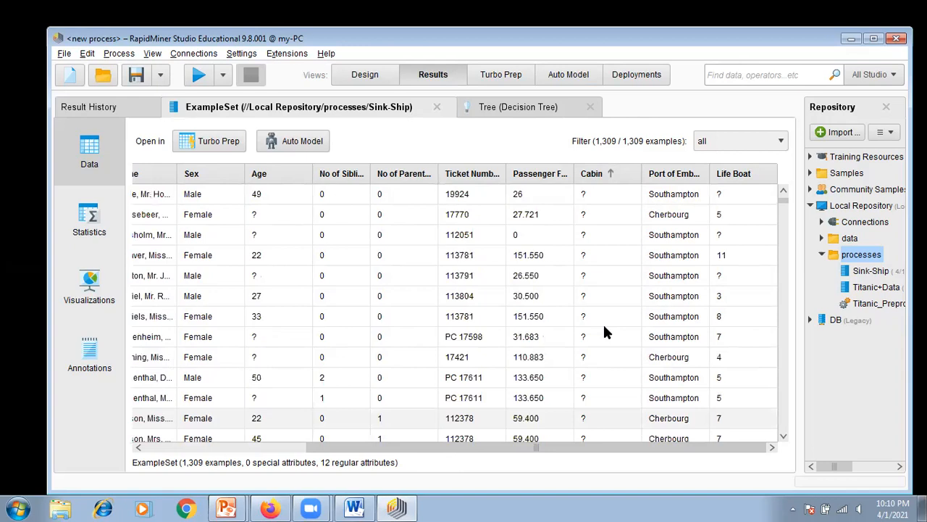
scroll(605, 328, "up", 1)
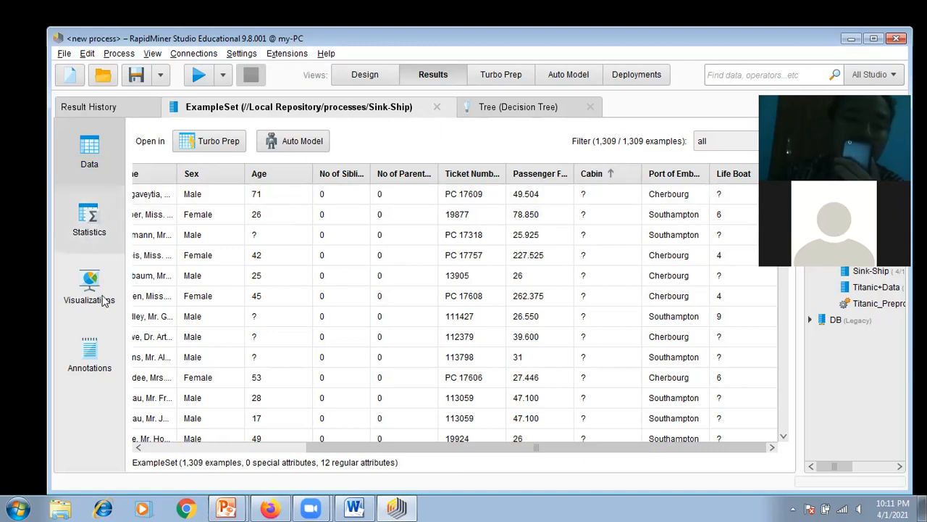
Step: Show the statistics of the Sink-Ship data and review the type and missing-value figures of every attribute
left_click(90, 220)
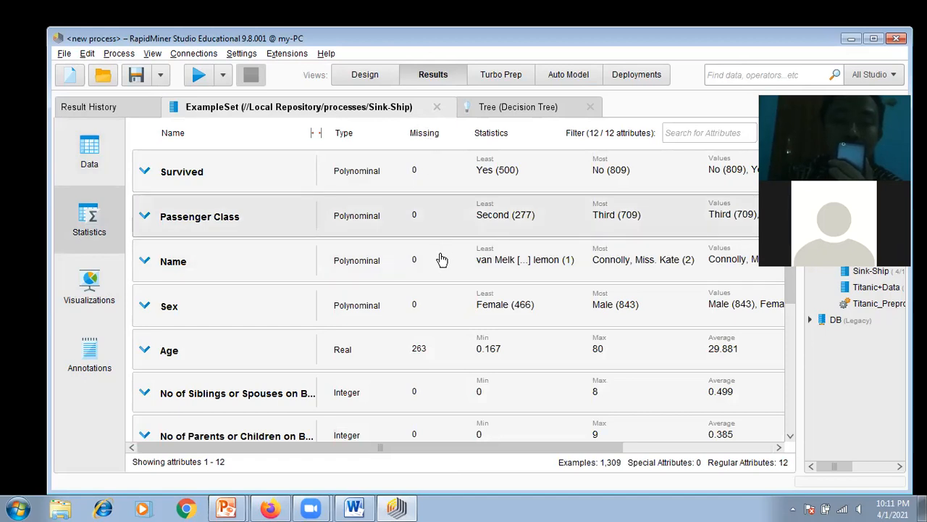
scroll(439, 259, "down", 3)
scroll(425, 310, "down", 5)
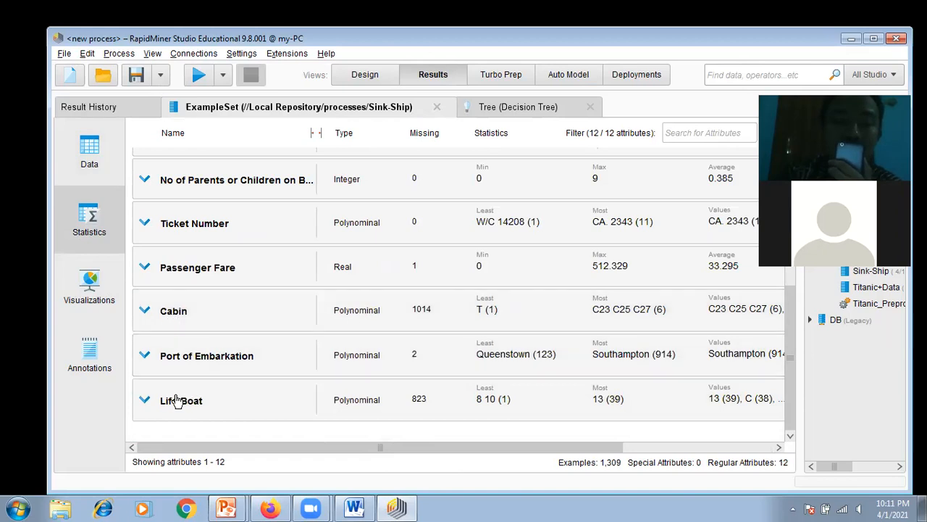
scroll(405, 390, "up", 5)
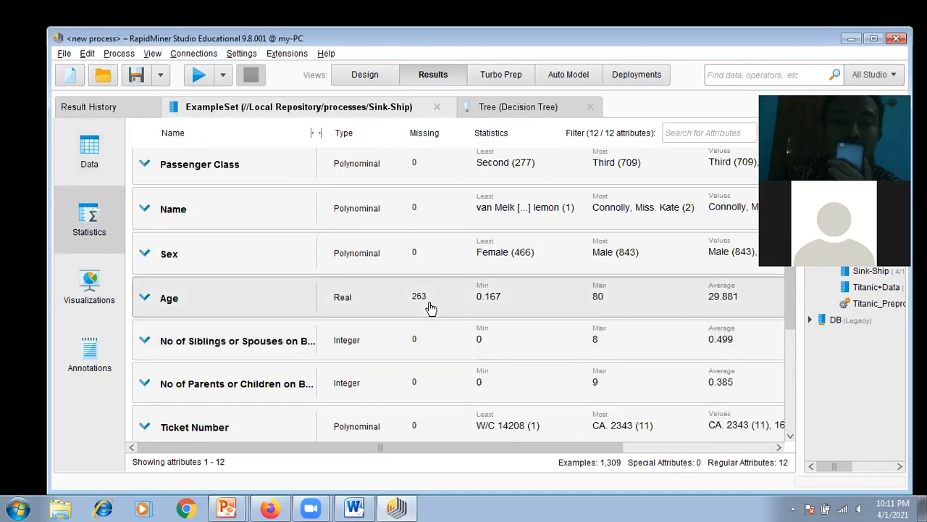
scroll(428, 308, "up", 1)
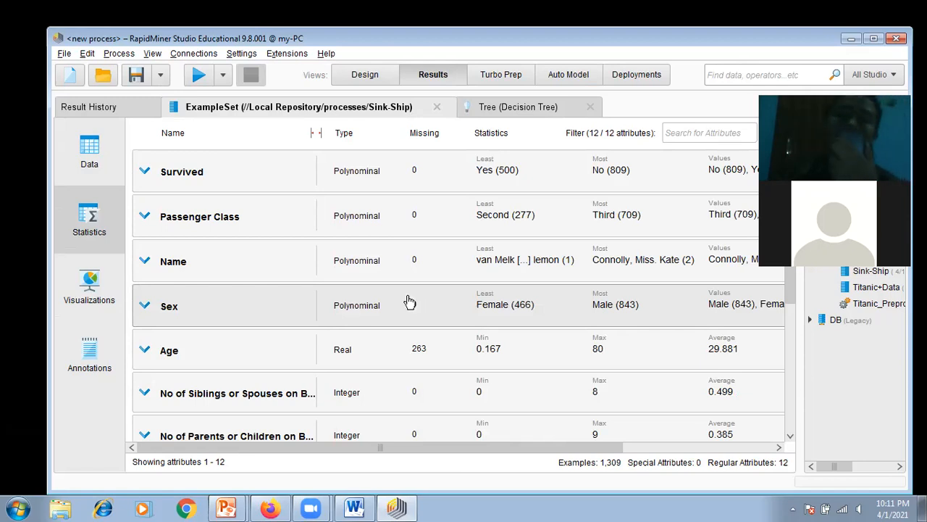
Step: Add the Sink-Ship dataset to the empty process in the Design view and align its Retrieve operator with the process input port
left_click(366, 76)
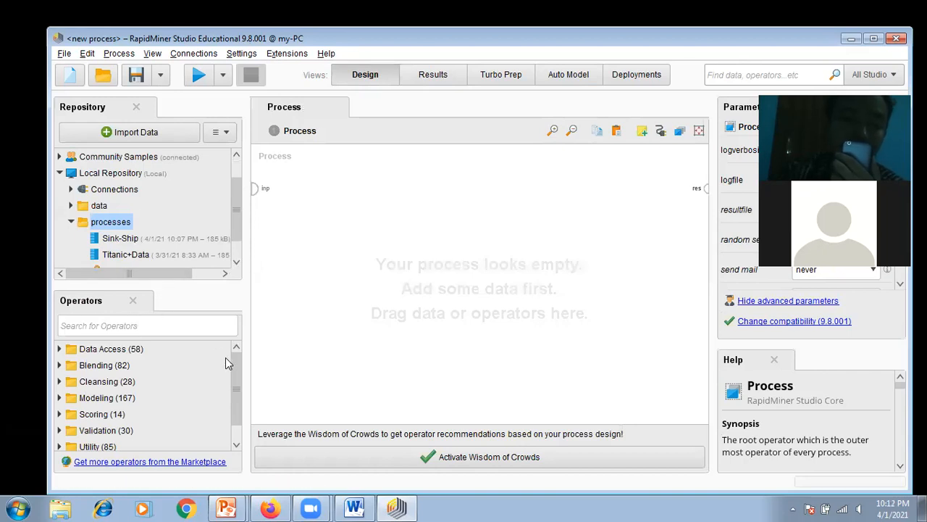
mouse_move(236, 358)
left_mouse_down()
mouse_move(237, 390)
mouse_move(228, 353)
mouse_move(237, 342)
left_mouse_up()
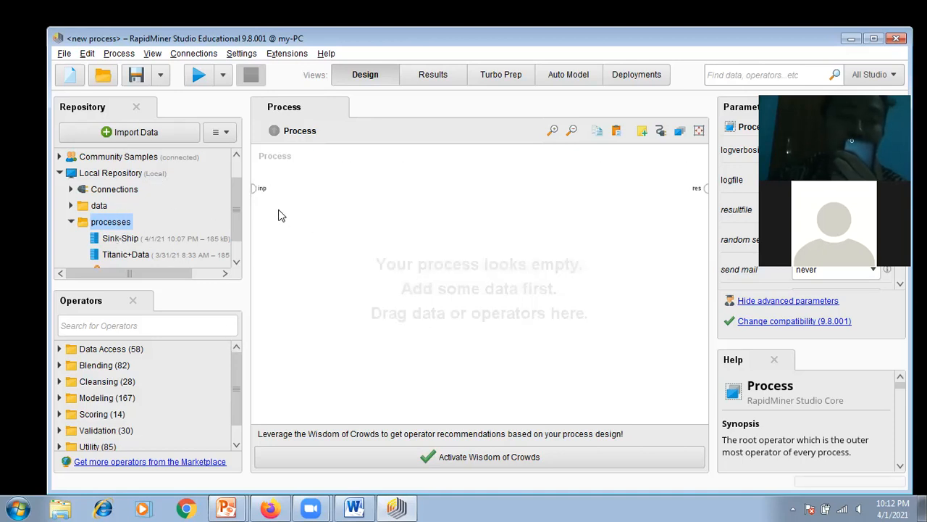
left_click(120, 239)
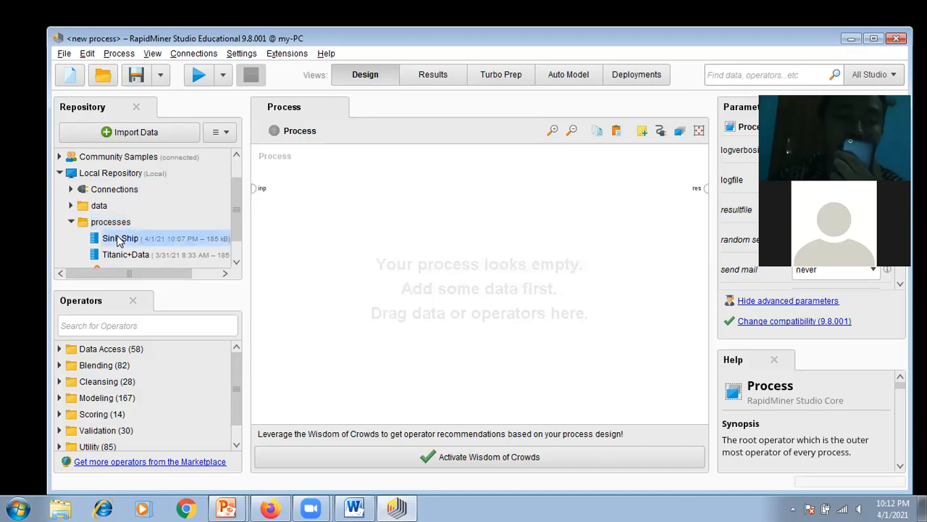
left_click_drag(142, 242, 250, 227)
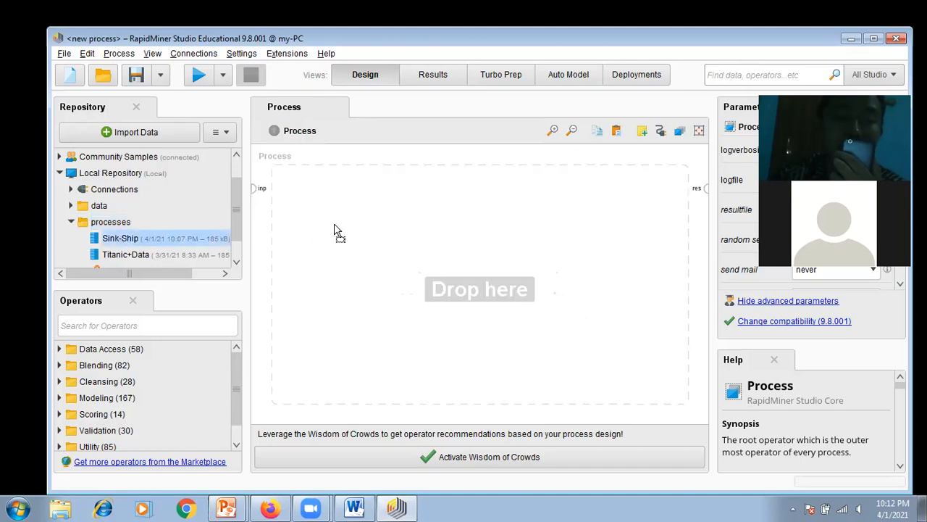
left_click_drag(336, 231, 337, 231)
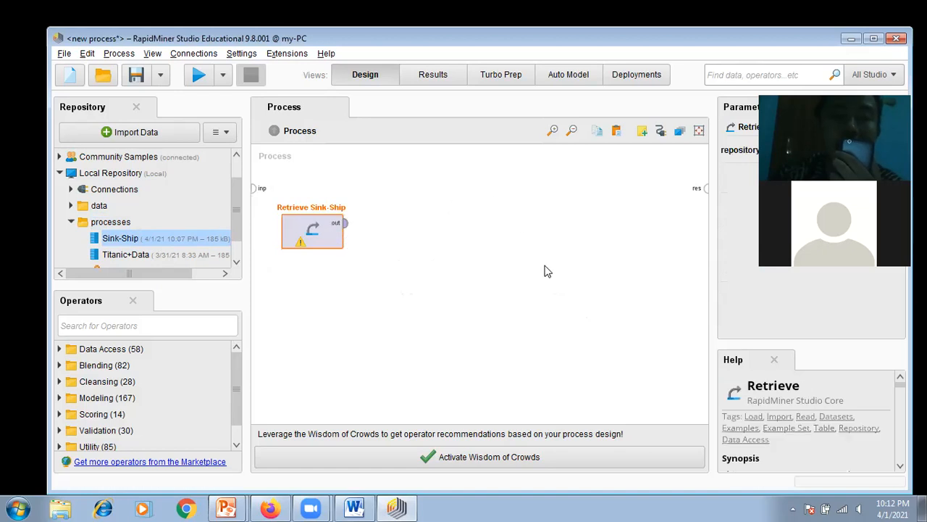
left_click(524, 301)
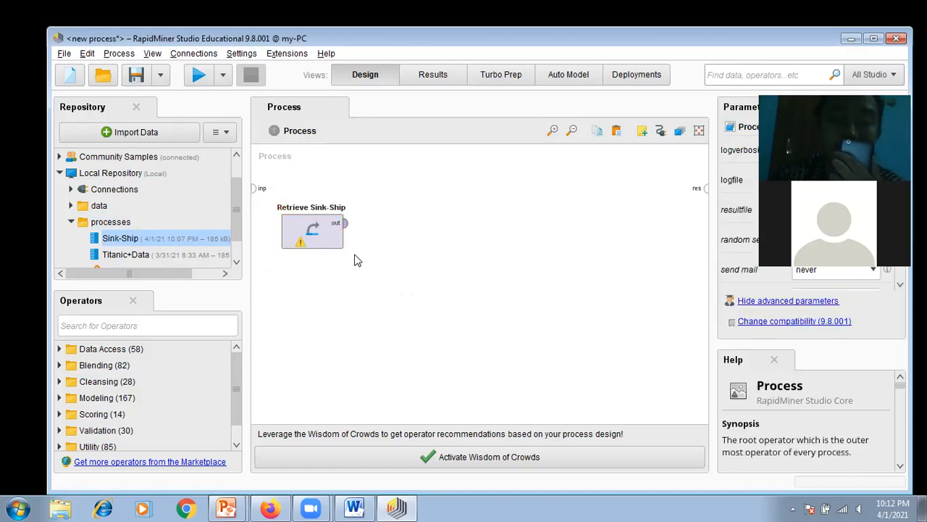
mouse_move(333, 222)
left_mouse_down()
mouse_move(334, 186)
mouse_move(337, 232)
mouse_move(337, 215)
left_mouse_up()
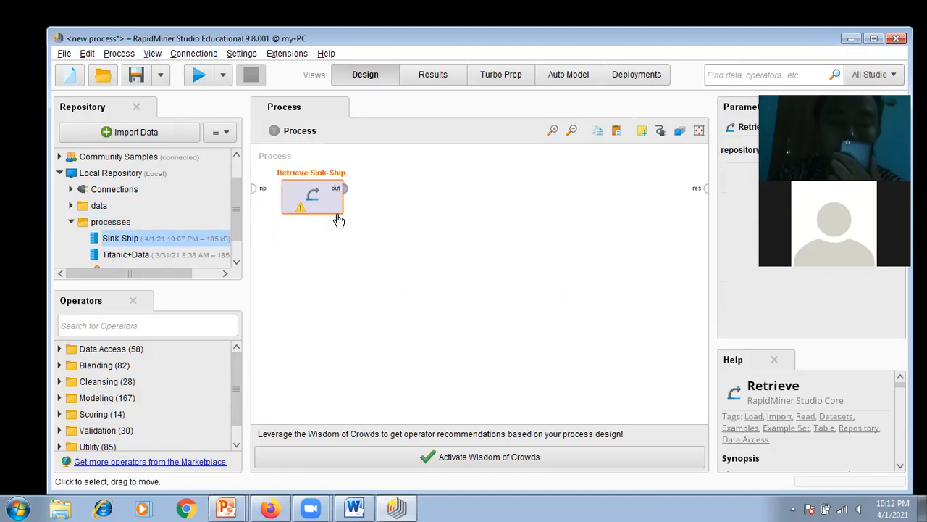
left_click(436, 249)
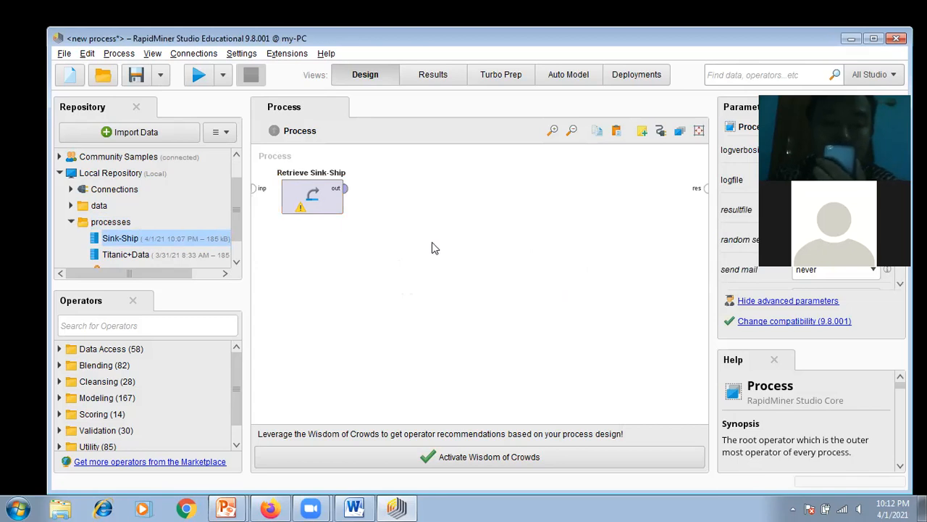
Step: Switch to Preprocessing.ppt in PowerPoint and look through the slides on the supervised stages and input preprocessing, including Smoothing and Transformasi
left_click(237, 505)
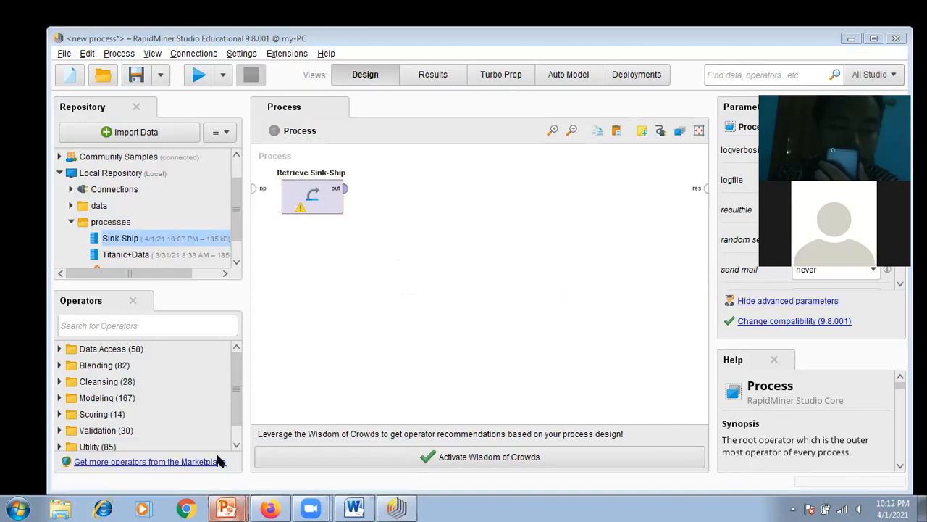
left_click(224, 488)
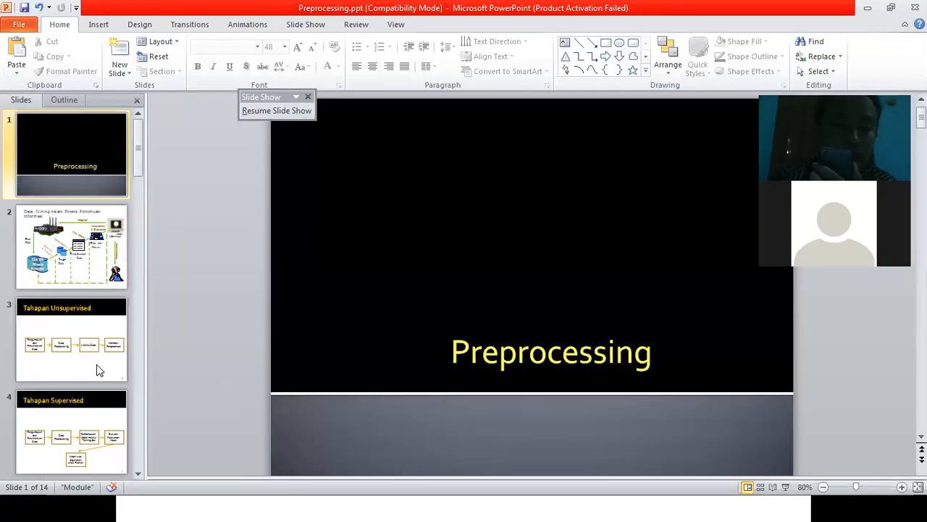
scroll(99, 369, "down", 1)
scroll(81, 417, "down", 1)
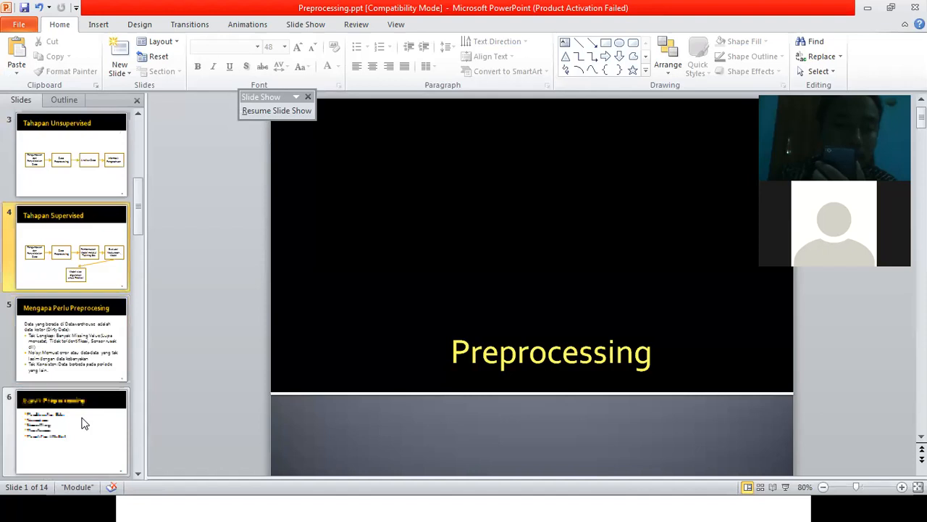
left_click(79, 371)
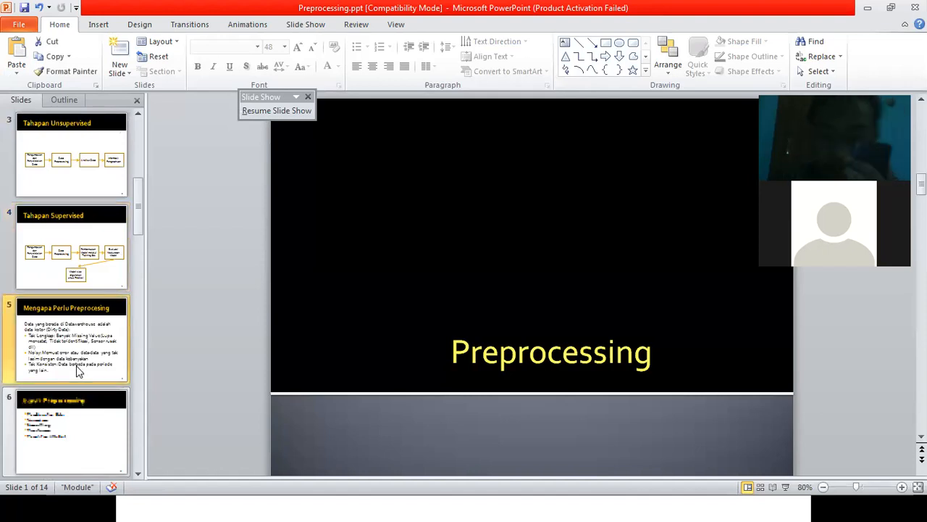
scroll(78, 371, "down", 4)
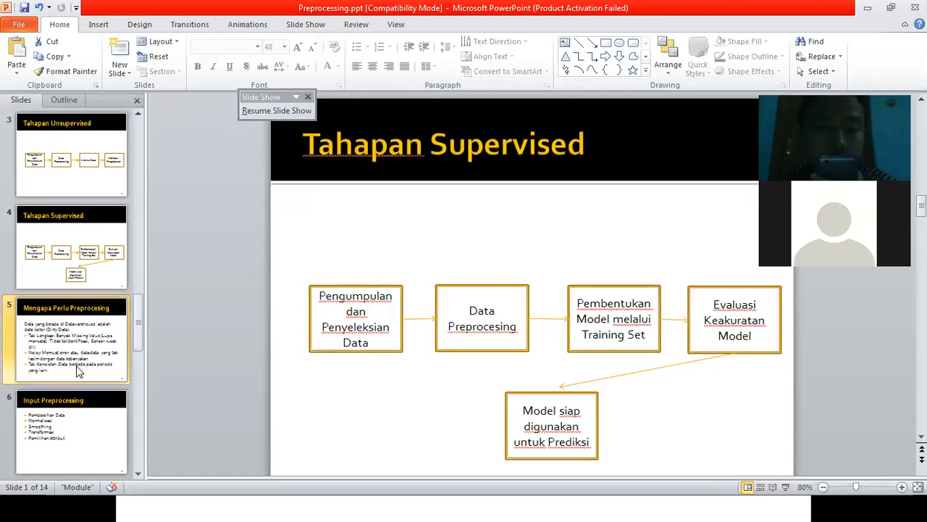
key("Down")
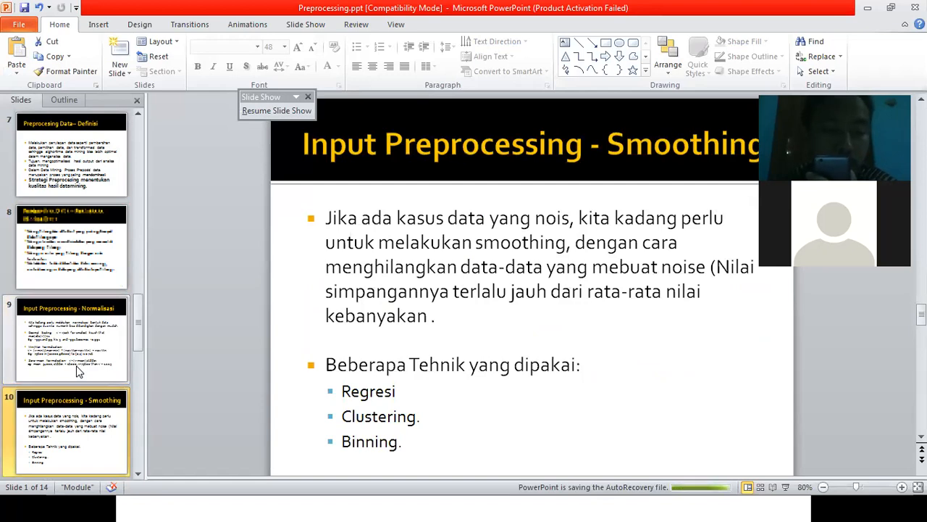
scroll(78, 371, "down", 3)
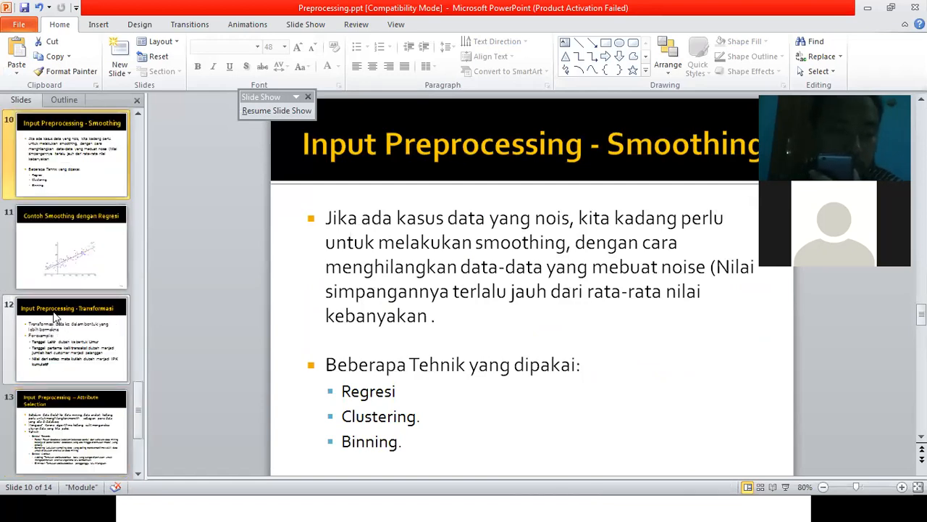
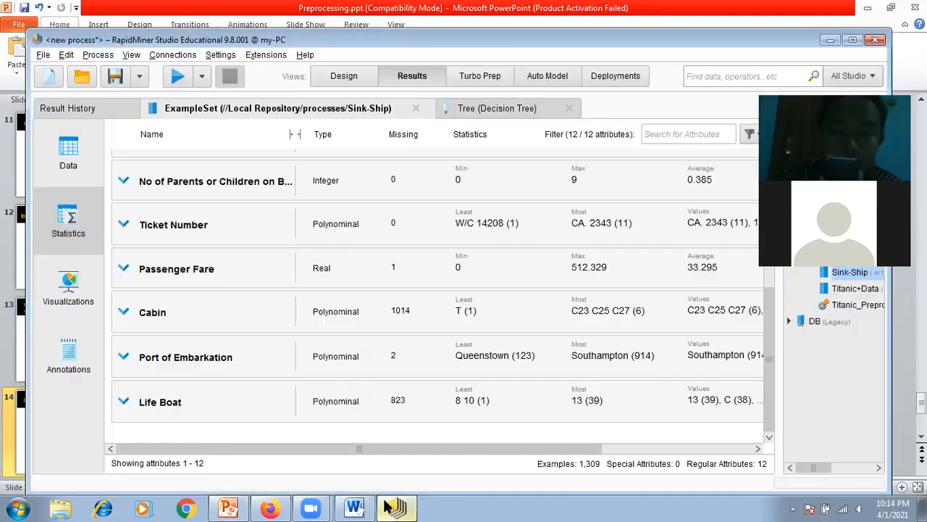
Step: Return to the Design view and add a Select Attributes operator to the process, aligned beside Retrieve Sink-Ship
left_click(342, 75)
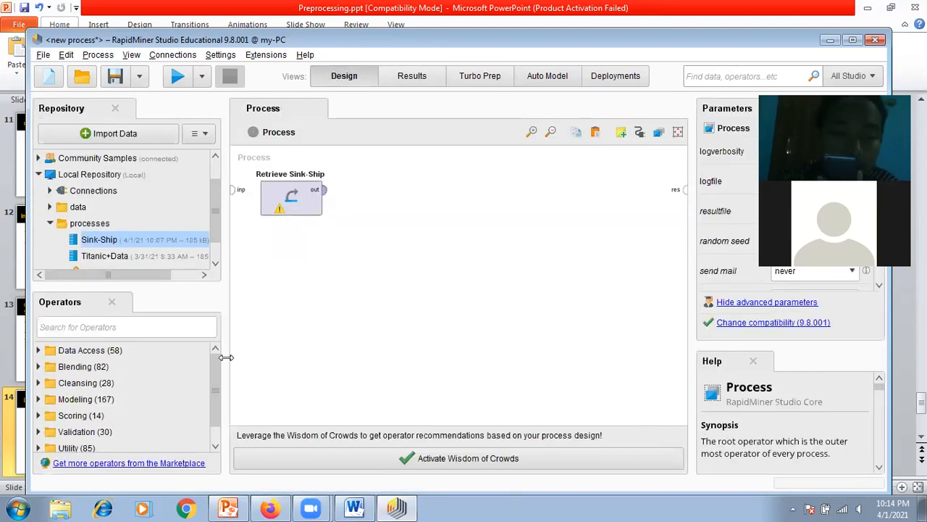
mouse_move(216, 360)
left_mouse_down()
mouse_move(213, 389)
mouse_move(214, 361)
left_mouse_up()
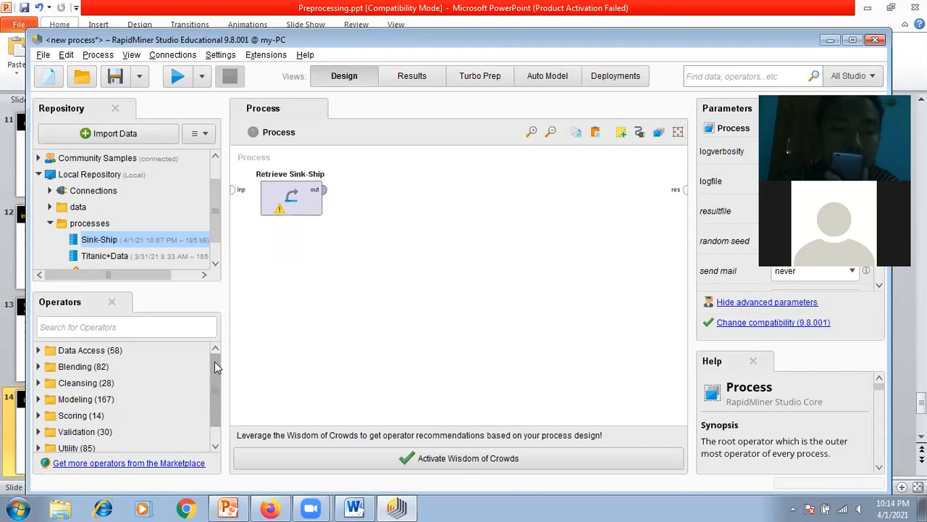
left_click(38, 366)
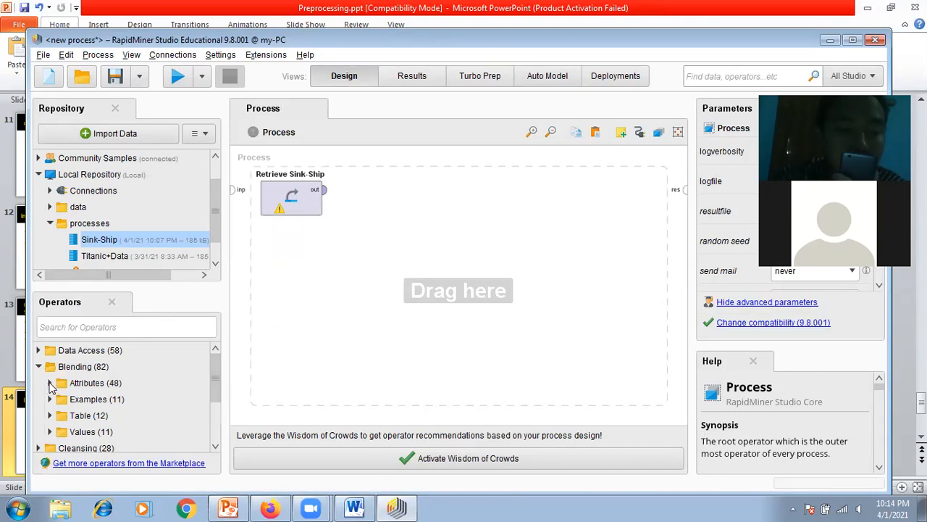
left_click(50, 383)
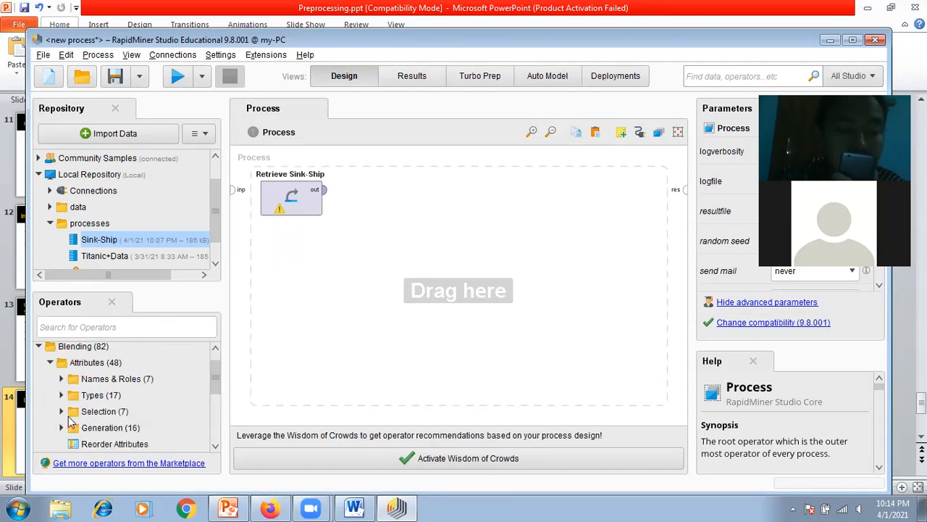
left_click(61, 411)
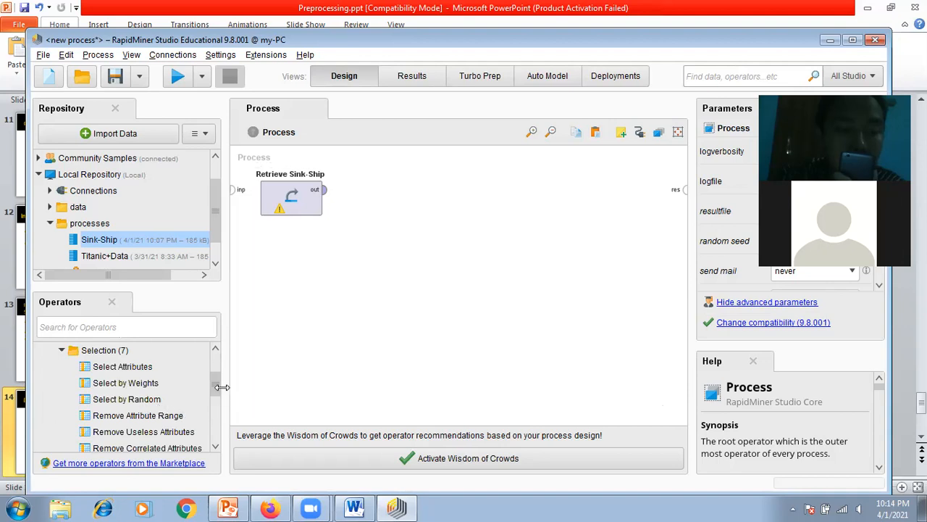
left_click_drag(216, 374, 218, 372)
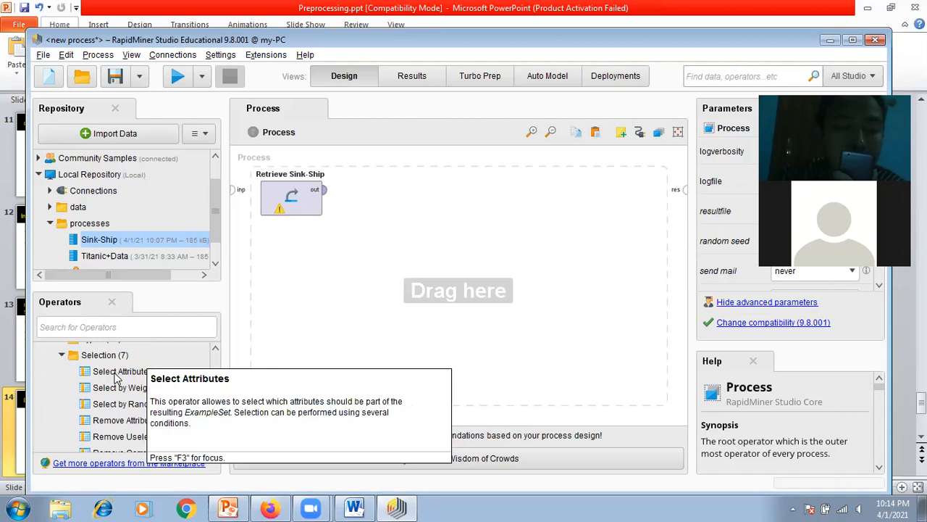
left_click_drag(116, 374, 401, 210)
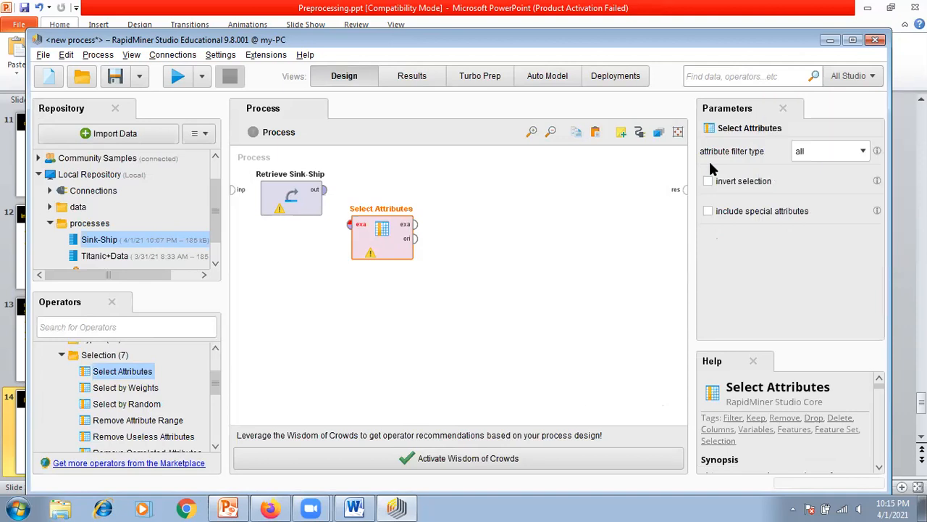
left_click_drag(388, 250, 395, 215)
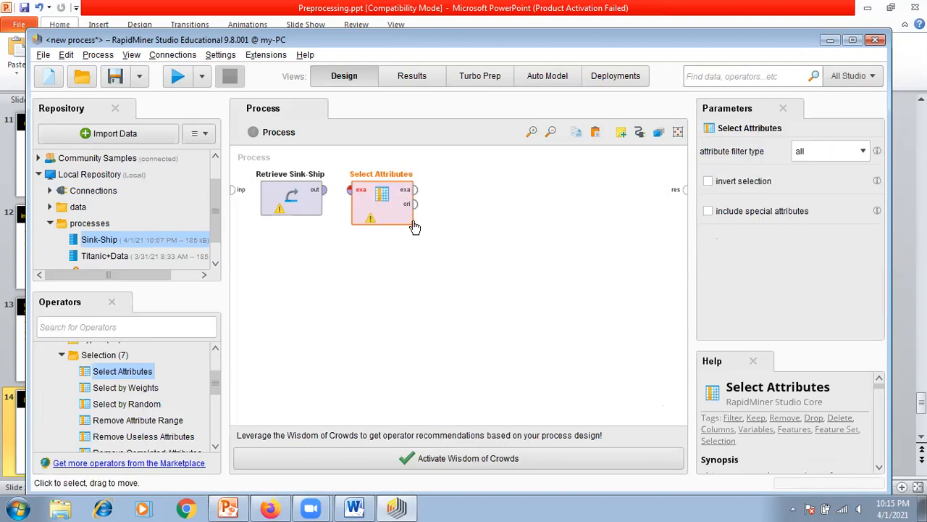
Step: Connect the Retrieve Sink-Ship output to Select Attributes and its example set output to the process result port
left_click(332, 192)
left_click(347, 195)
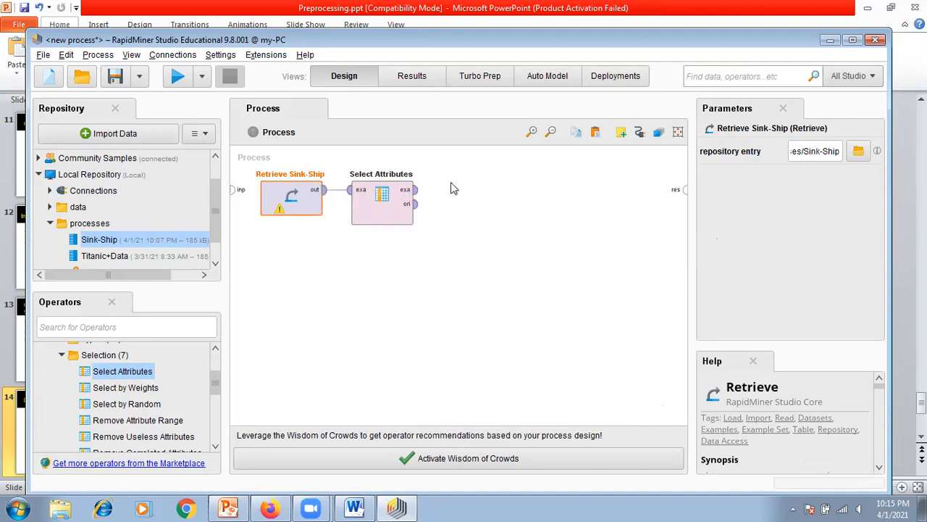
left_click(416, 190)
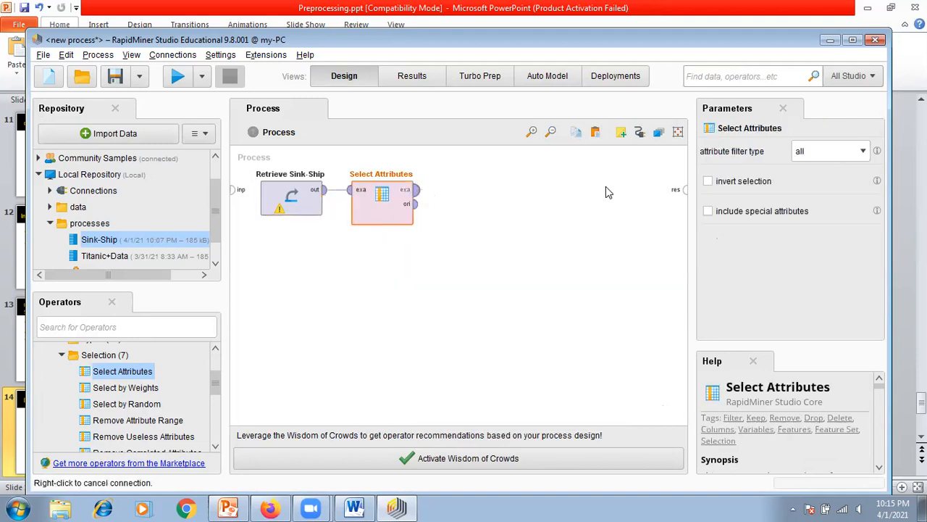
left_click(685, 194)
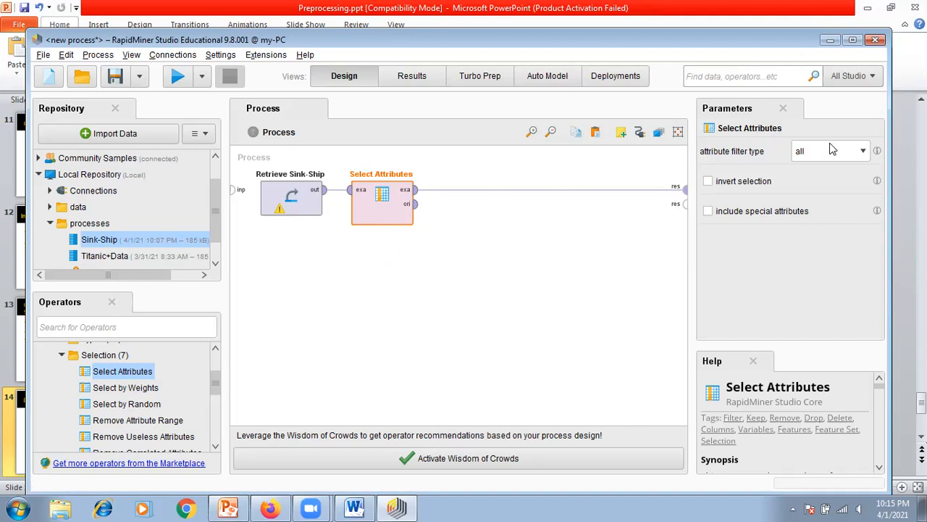
Step: Set the attribute filter type of Select Attributes to subset and add Survived and Age to the selected attributes
left_click(862, 154)
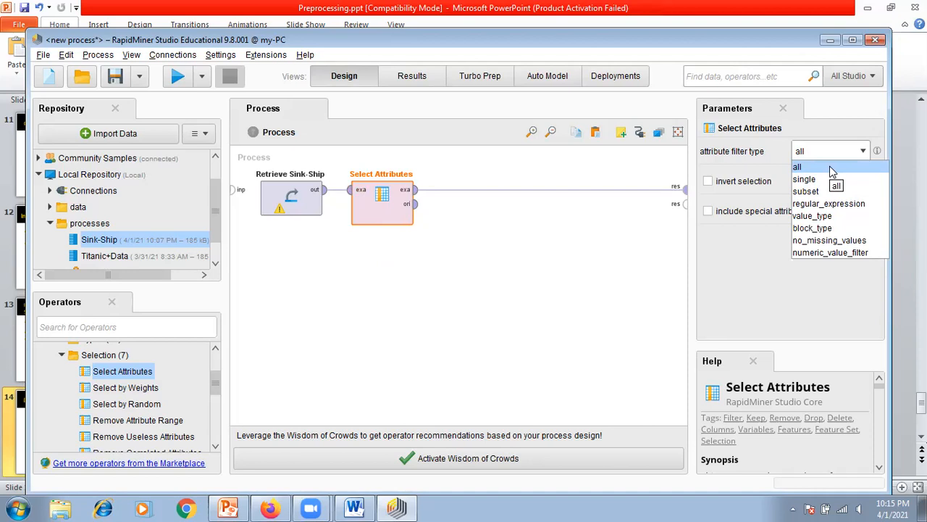
left_click(830, 191)
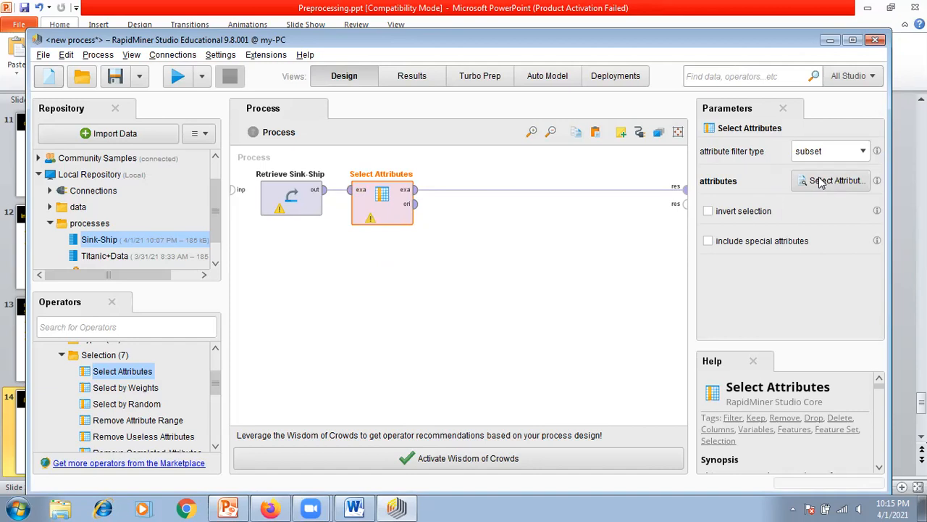
left_click(822, 183)
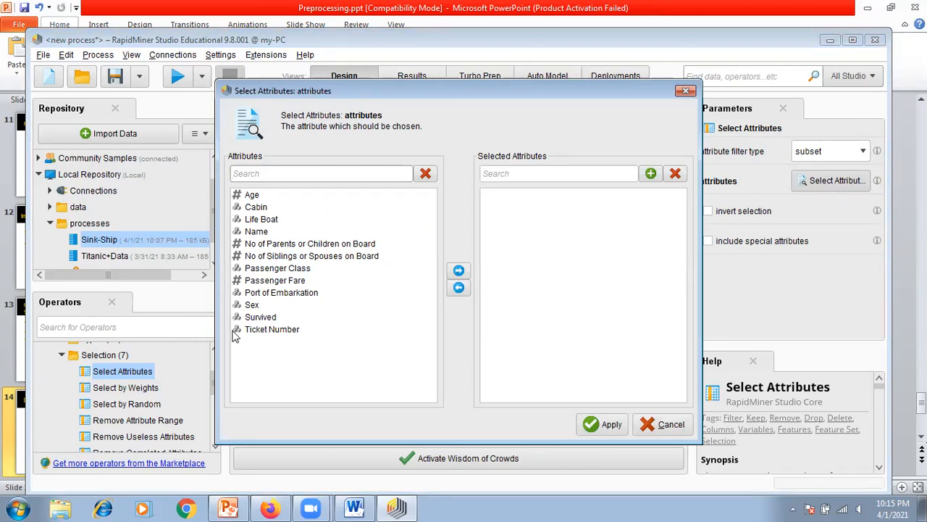
left_click(258, 319)
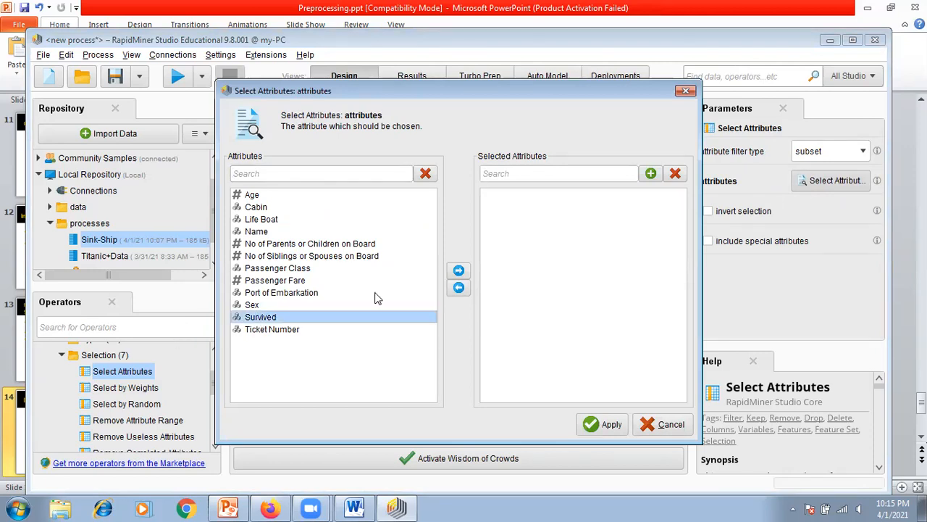
left_click(459, 272)
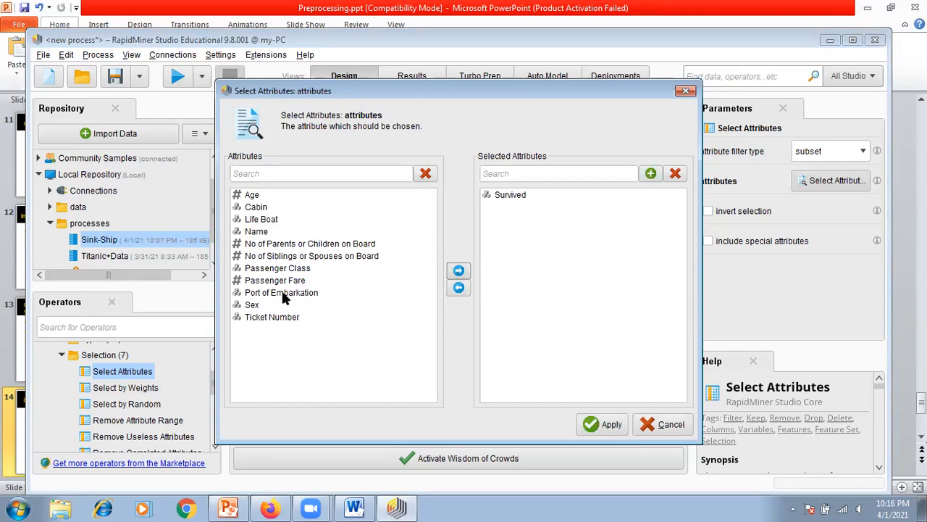
left_click(257, 195)
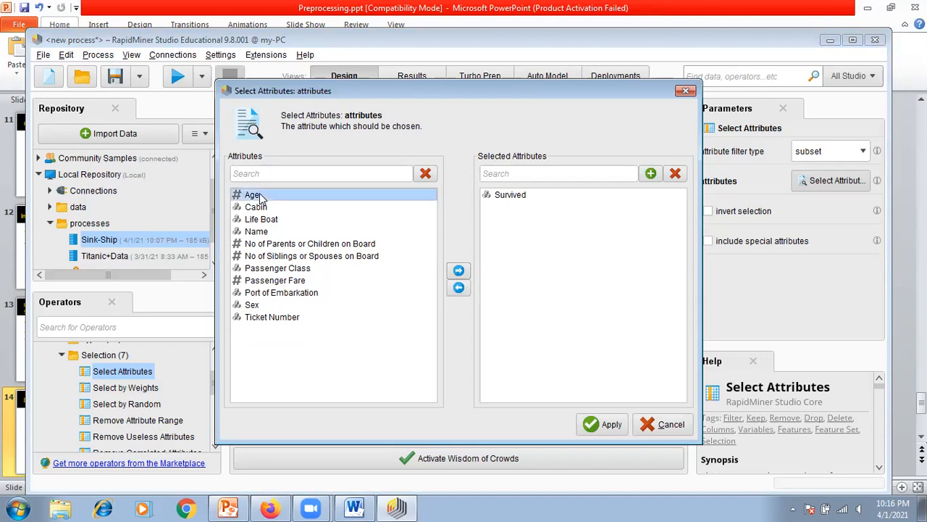
left_click(458, 270)
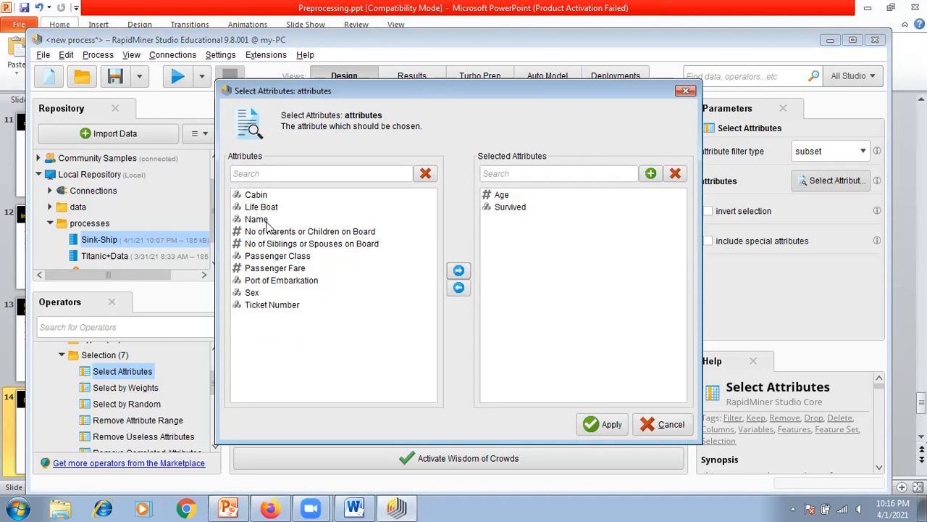
Step: Add No of Parents or Children on Board, No of Siblings or Spouses on Board, Passenger Class and Passenger Fare to the selected attributes
left_click(274, 231)
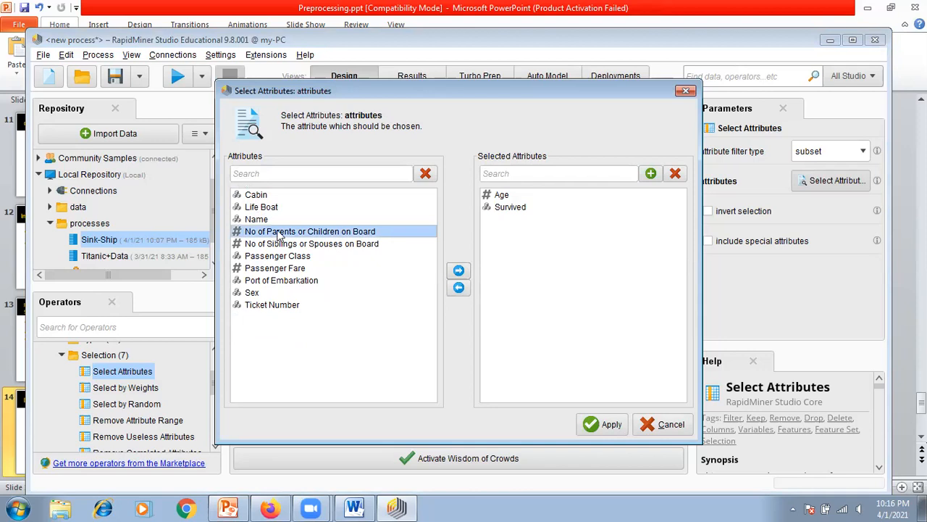
left_click(459, 270)
left_click(341, 234)
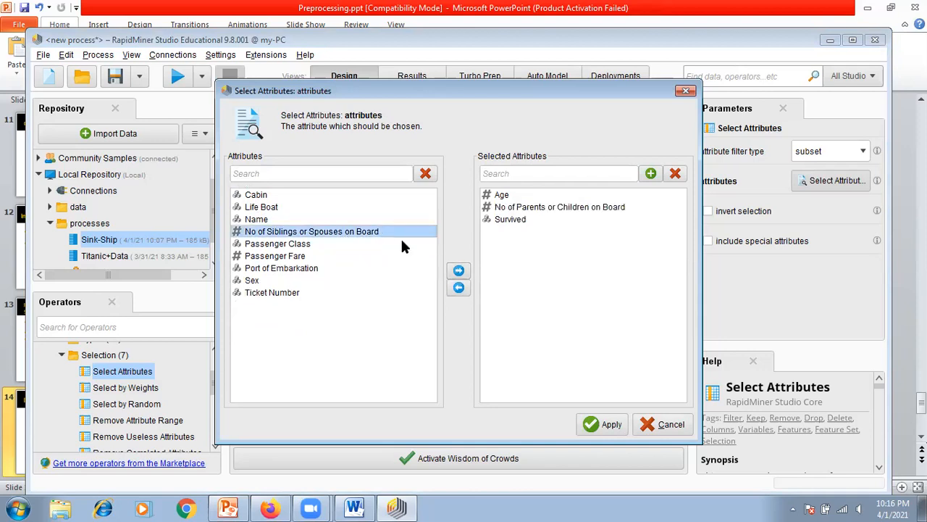
left_click(458, 271)
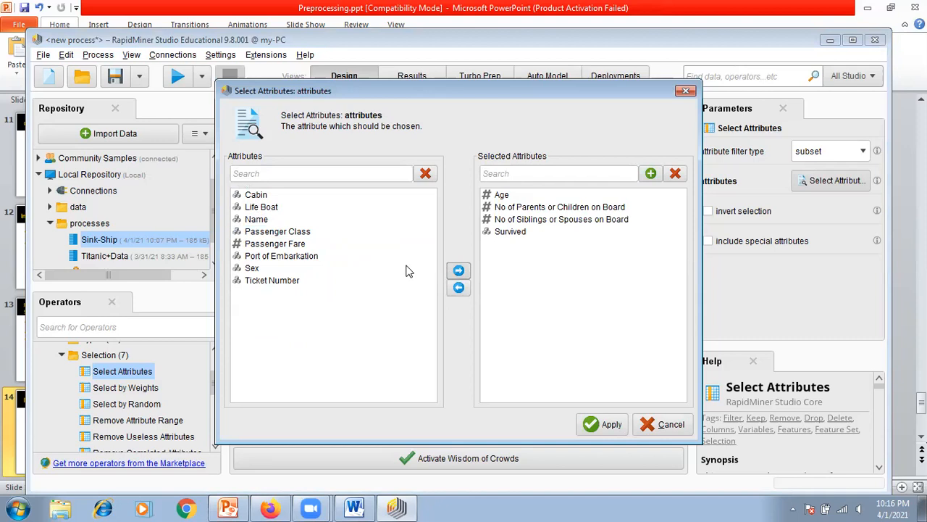
left_click(290, 233)
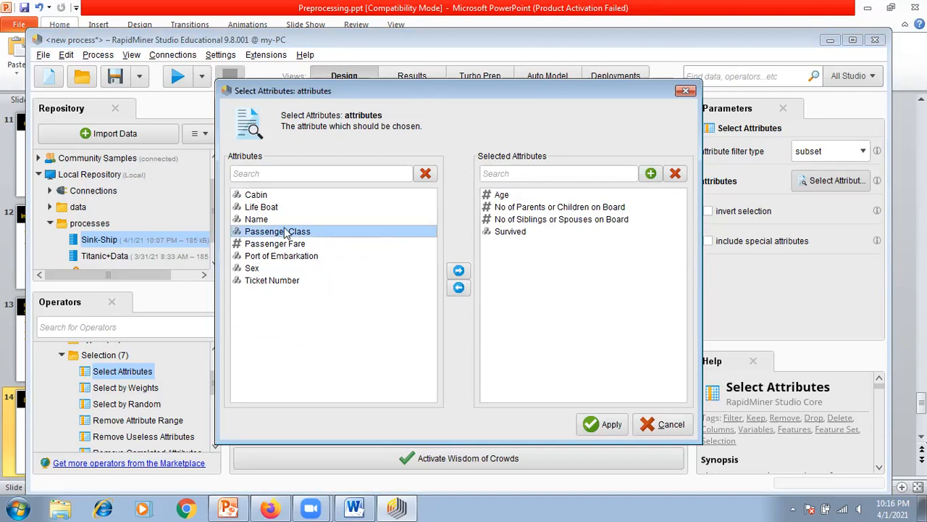
left_click(459, 273)
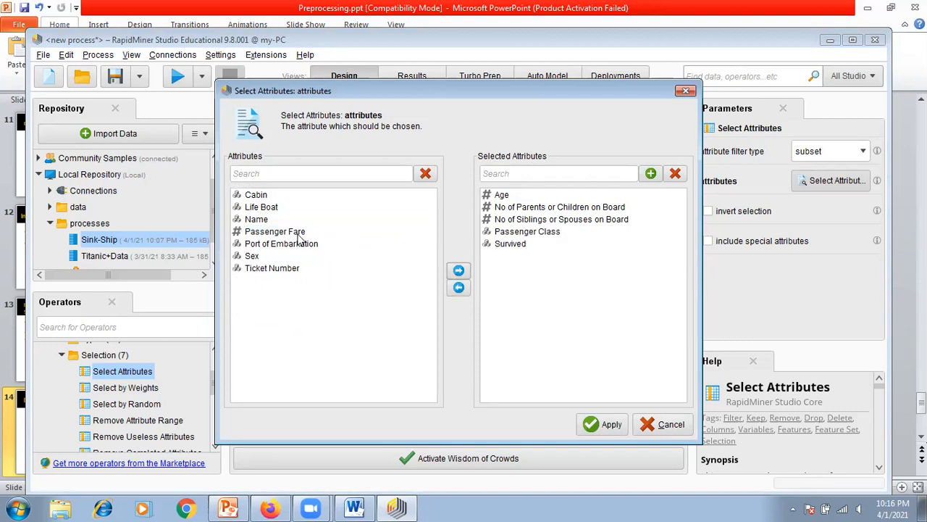
left_click(295, 233)
left_click(459, 271)
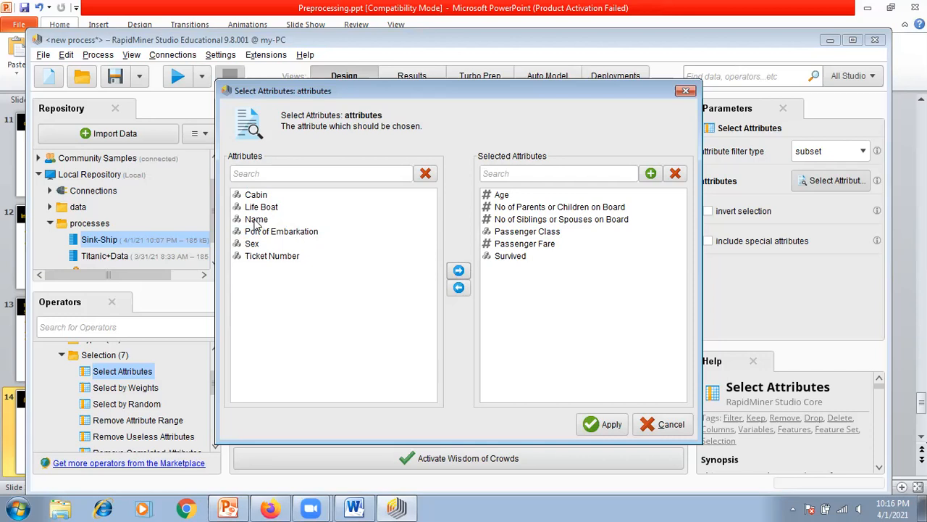
Step: Add Sex to the selected attributes and apply the attribute selection
left_click(255, 245)
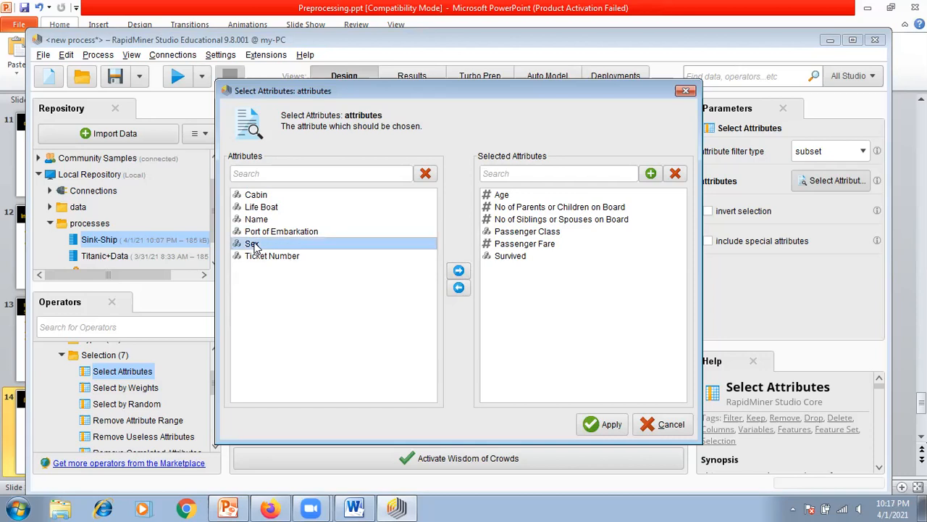
left_click(459, 271)
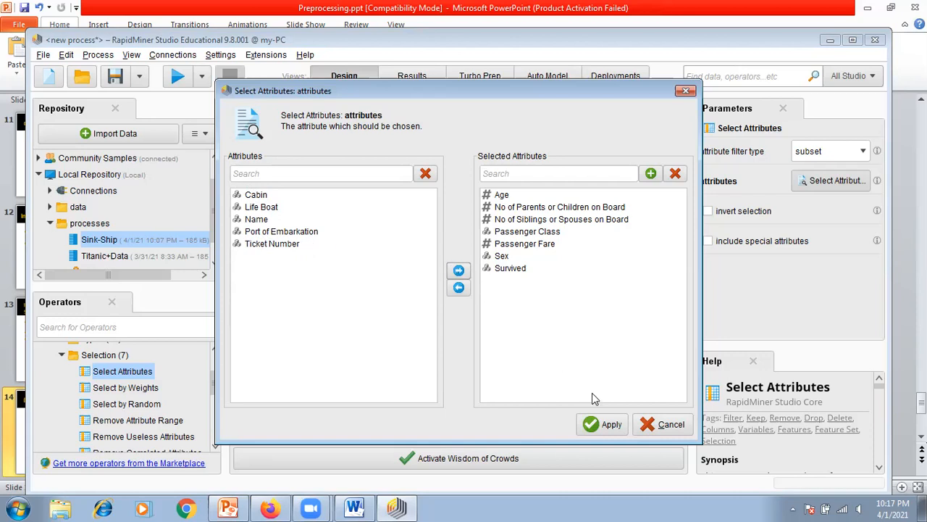
left_click(605, 426)
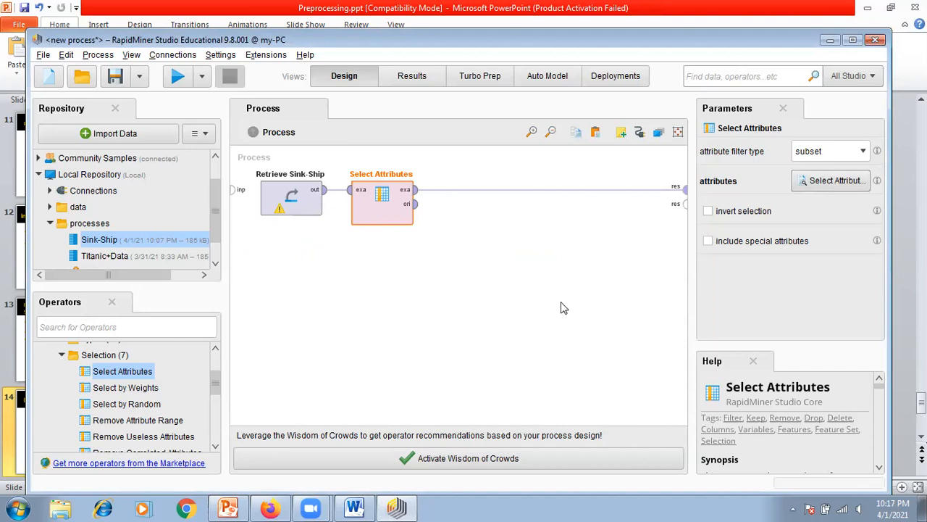
Step: Run the process and review the statistics of the Select Attributes result, expanding the Age attribute's details
left_click(174, 82)
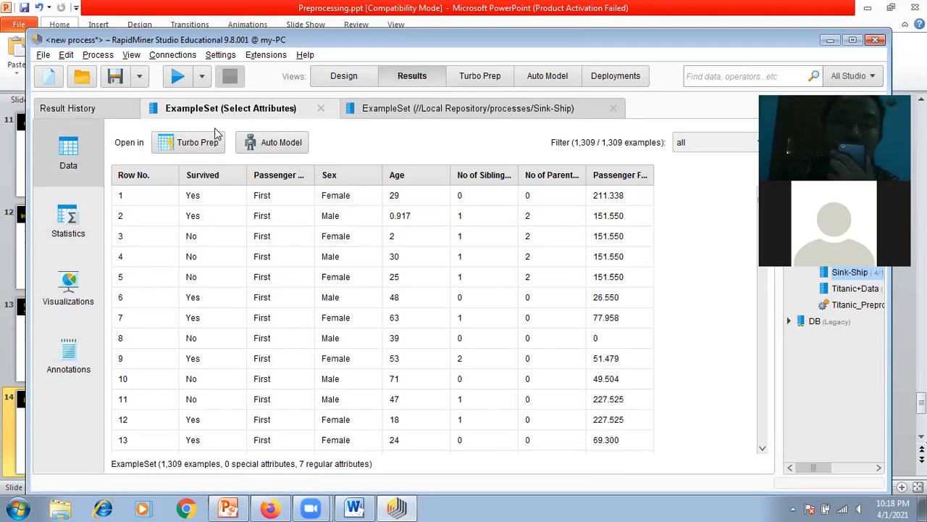
left_click(70, 221)
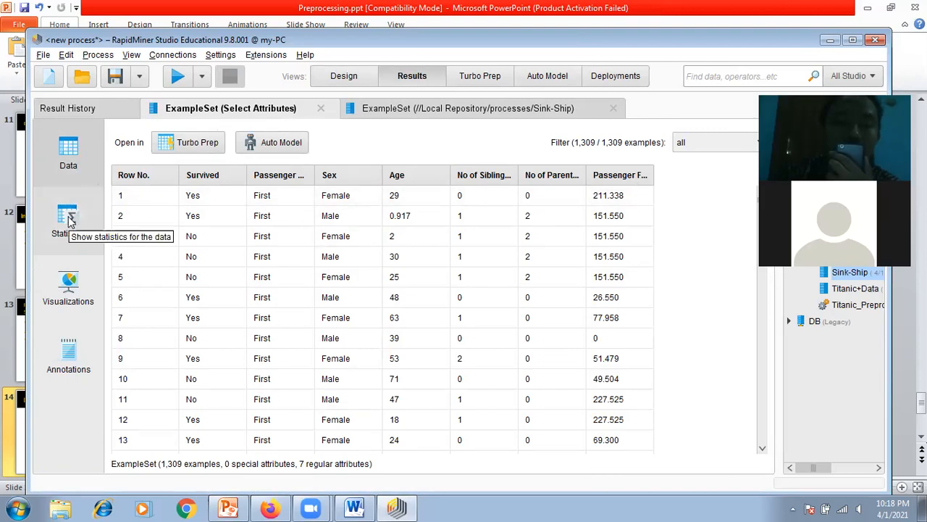
left_click(70, 221)
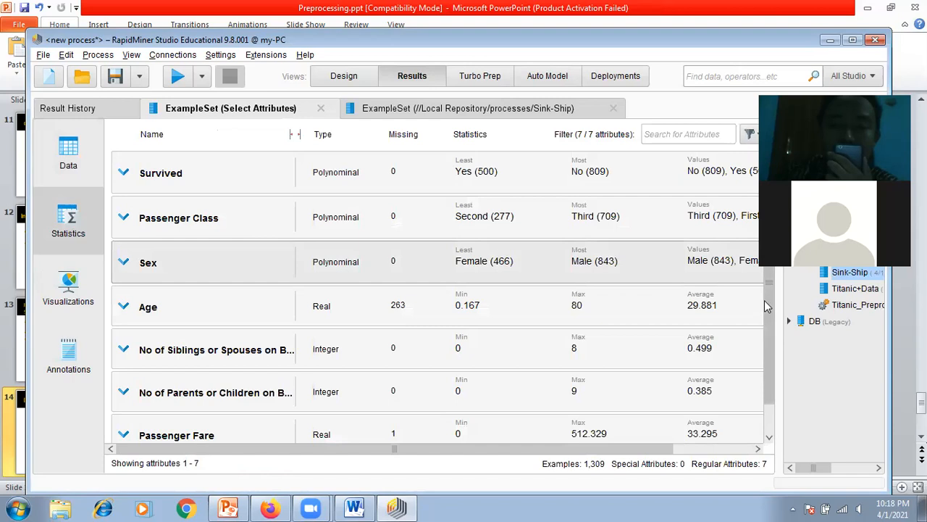
left_click_drag(770, 298, 773, 335)
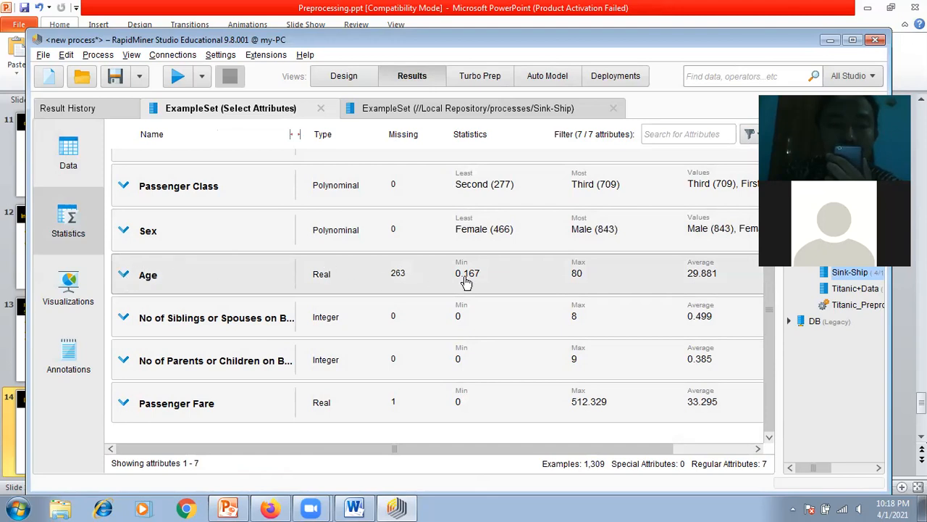
left_click(565, 282)
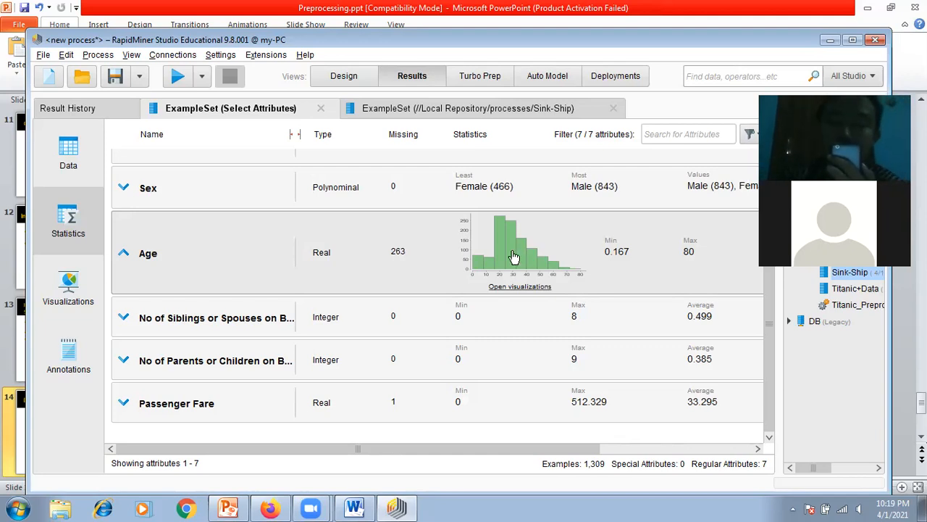
Step: Switch to Preprocessing.ppt in PowerPoint and look through the Attribute Selection, Smoothing and Normalisasi slides
left_click(229, 506)
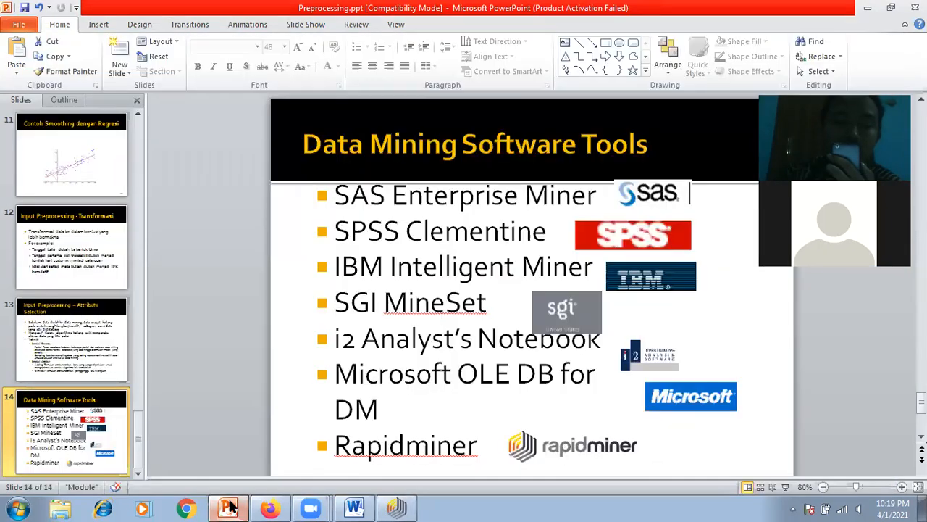
left_click(76, 366)
scroll(68, 257, "up", 2)
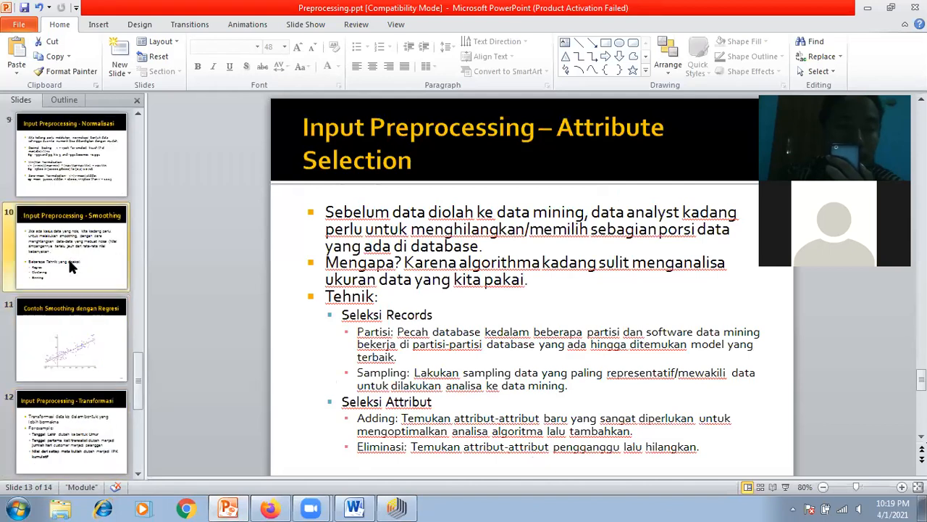
left_click(68, 257)
left_click(61, 180)
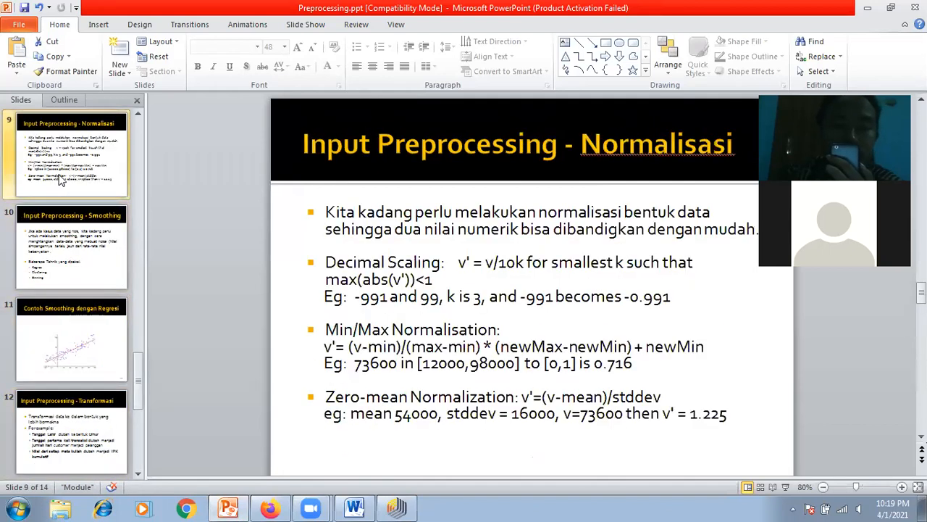
Step: Read the Penanganan Missing Data slide in PowerPoint and switch back to the process design in RapidMiner
scroll(59, 176, "up", 1)
left_click(57, 176)
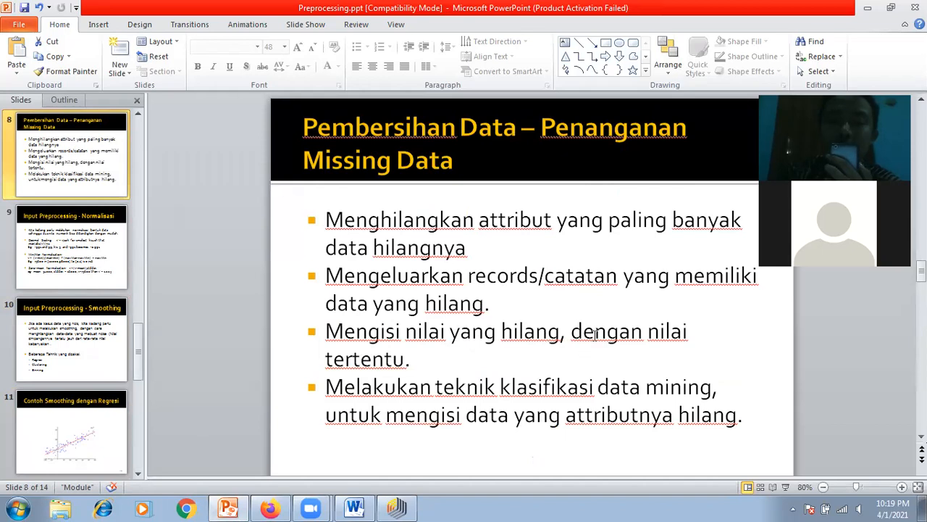
left_click(396, 507)
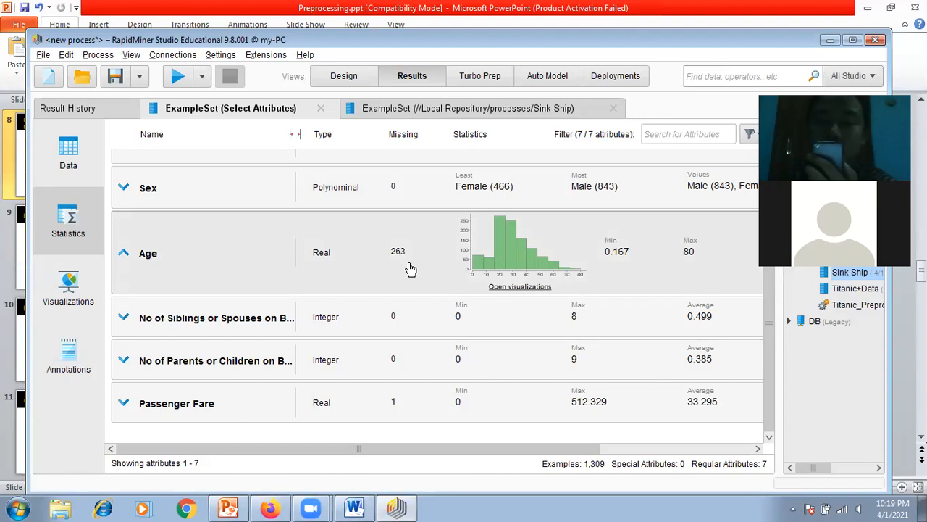
left_click(354, 76)
Step: Collapse the Selection, Attributes and Blending operator groups after checking the Examples group
left_click(136, 368)
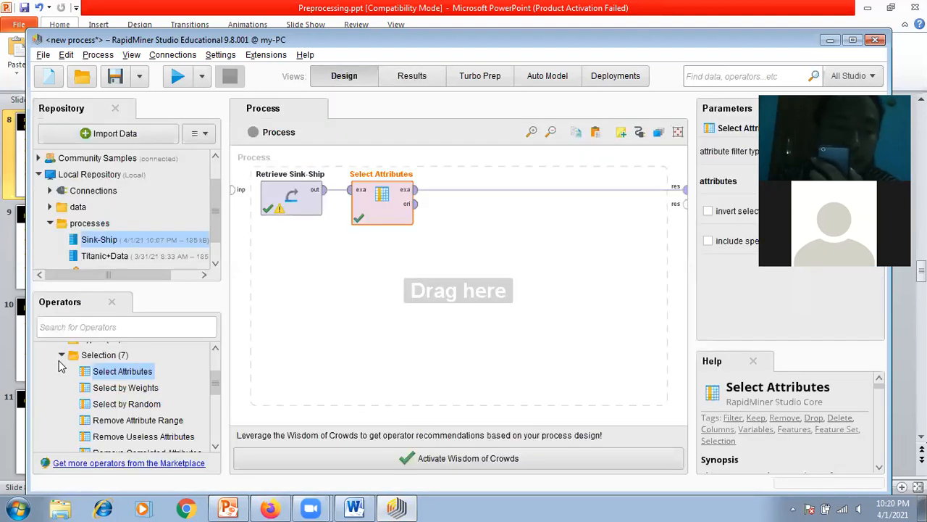
left_click(62, 355)
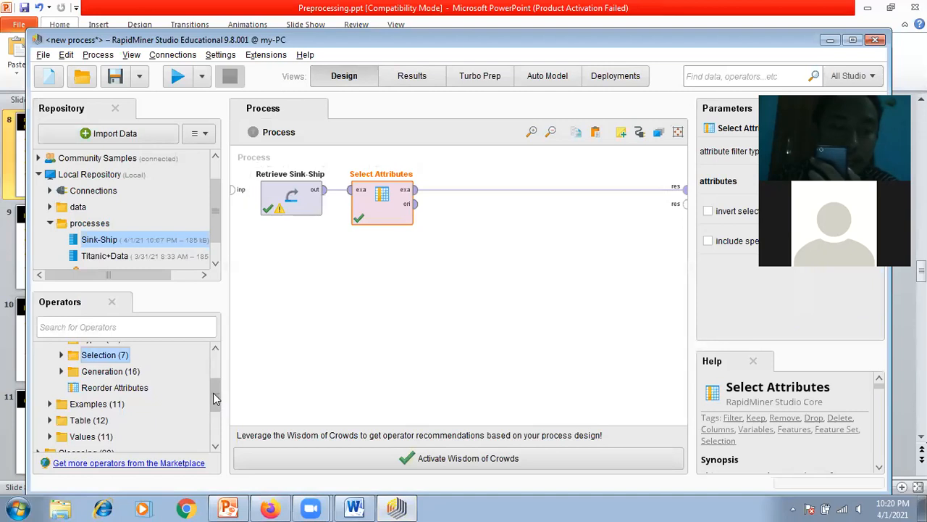
scroll(215, 398, "up", 5)
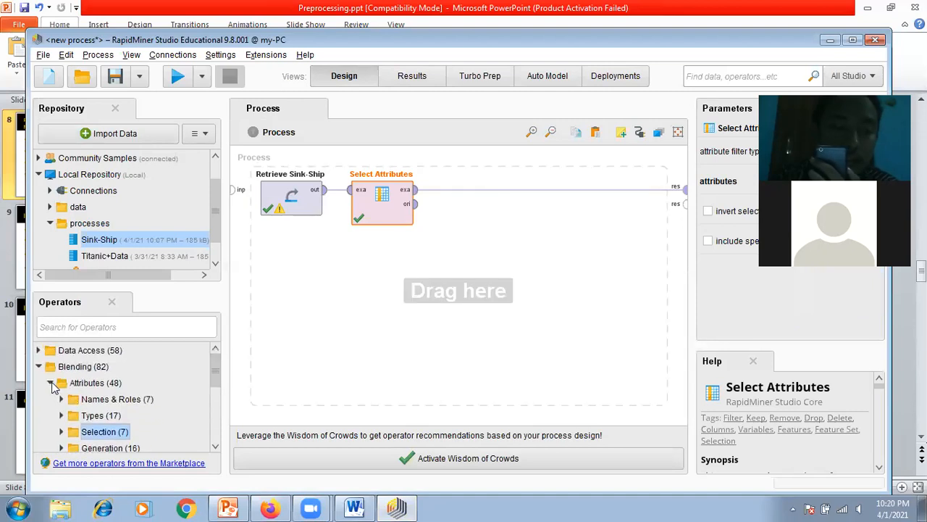
left_click(51, 384)
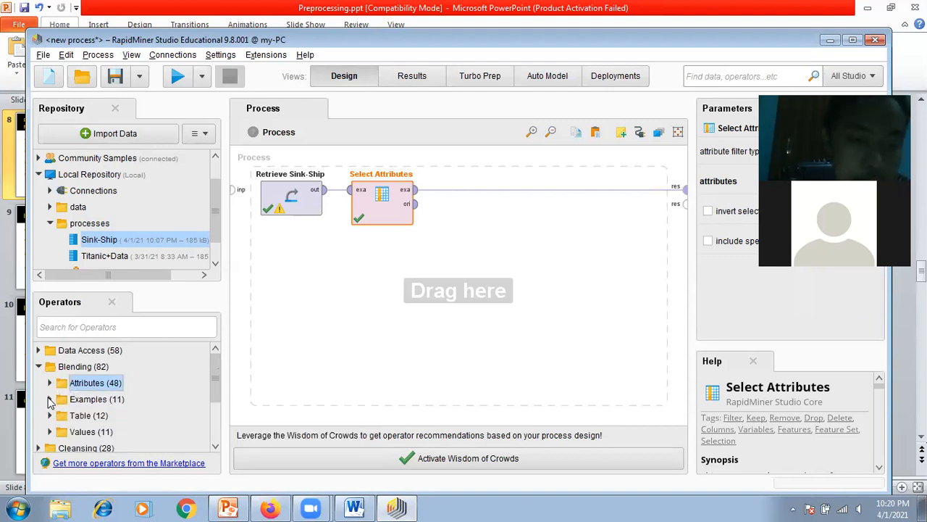
left_click(49, 399)
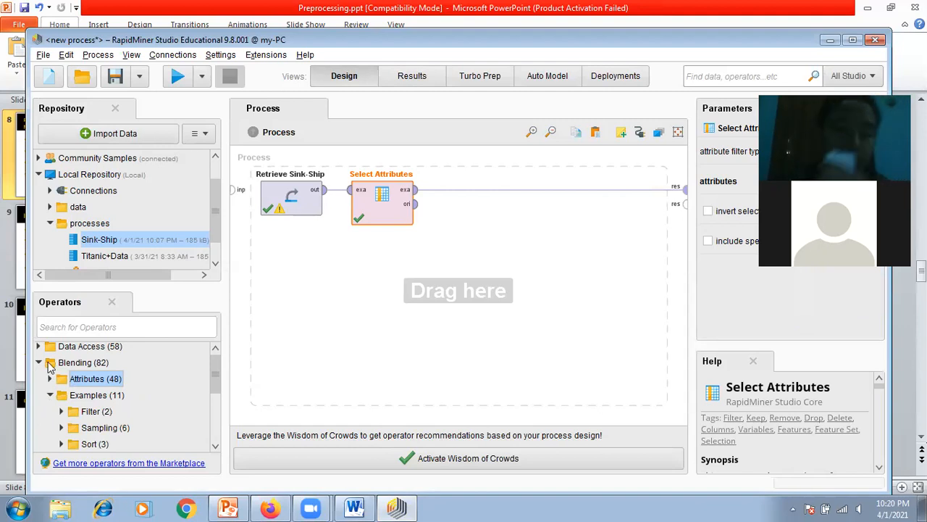
left_click(42, 364)
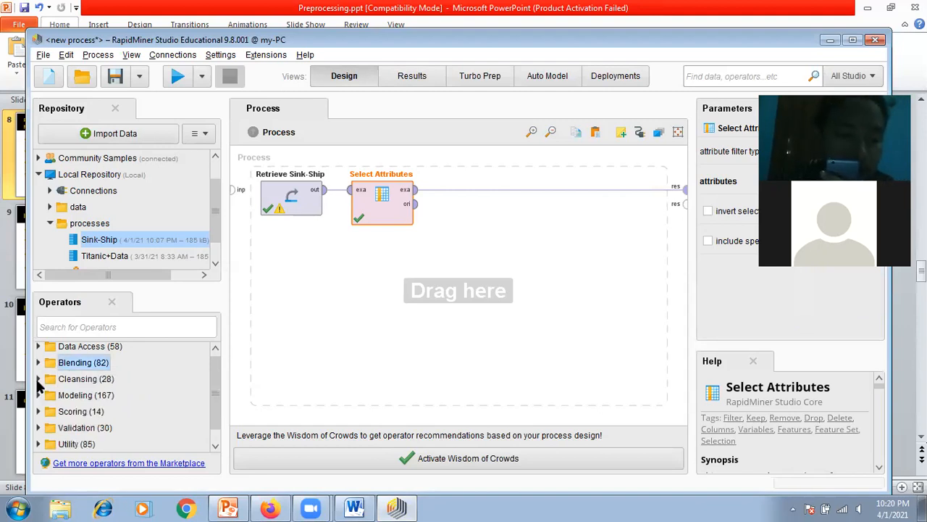
Step: Add the Replace Missing Values operator from Cleansing's Missing group to the process, placing it beside Select Attributes
left_click(40, 379)
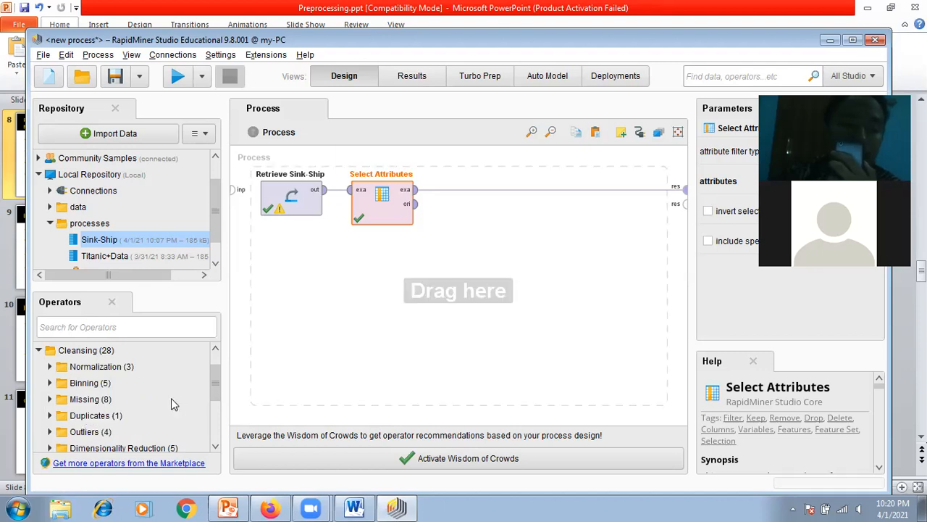
scroll(217, 377, "down", 1)
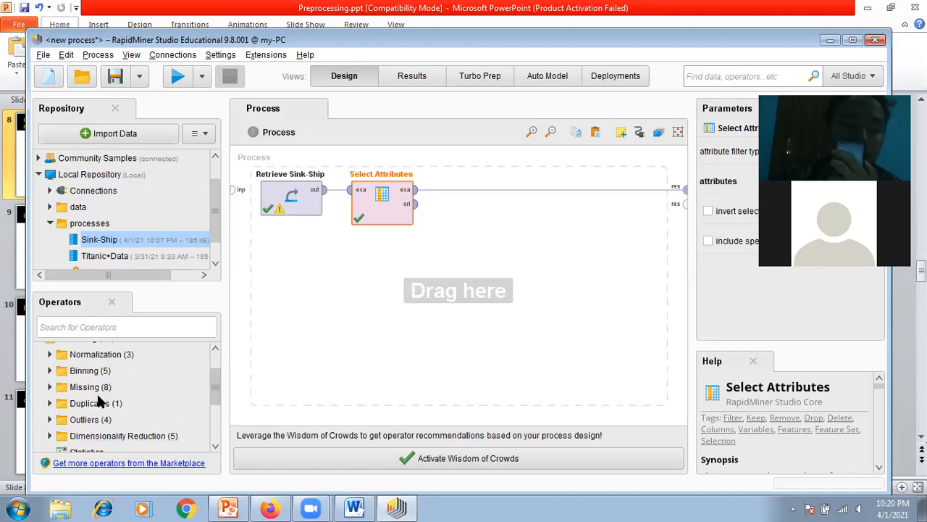
left_click(50, 387)
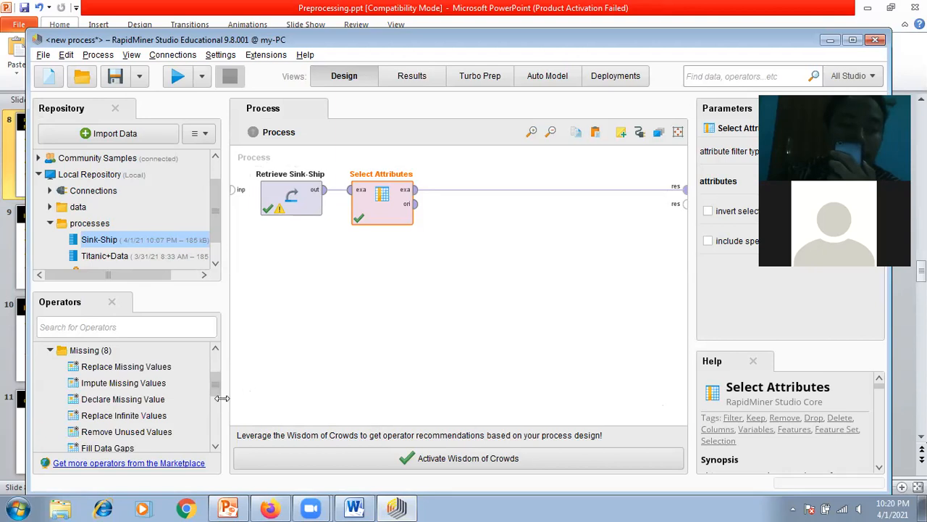
mouse_move(216, 387)
left_mouse_down()
mouse_move(221, 397)
mouse_move(218, 377)
mouse_move(217, 386)
left_mouse_up()
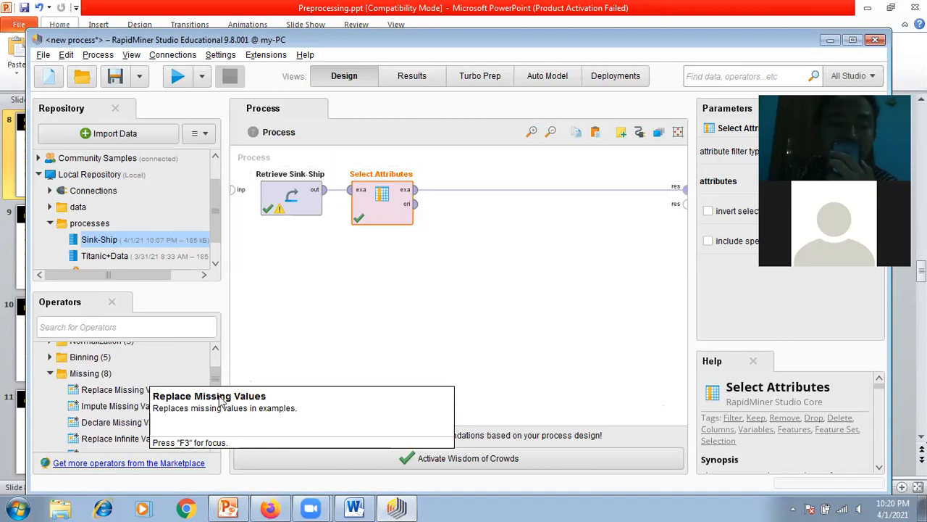
left_click_drag(214, 377, 476, 284)
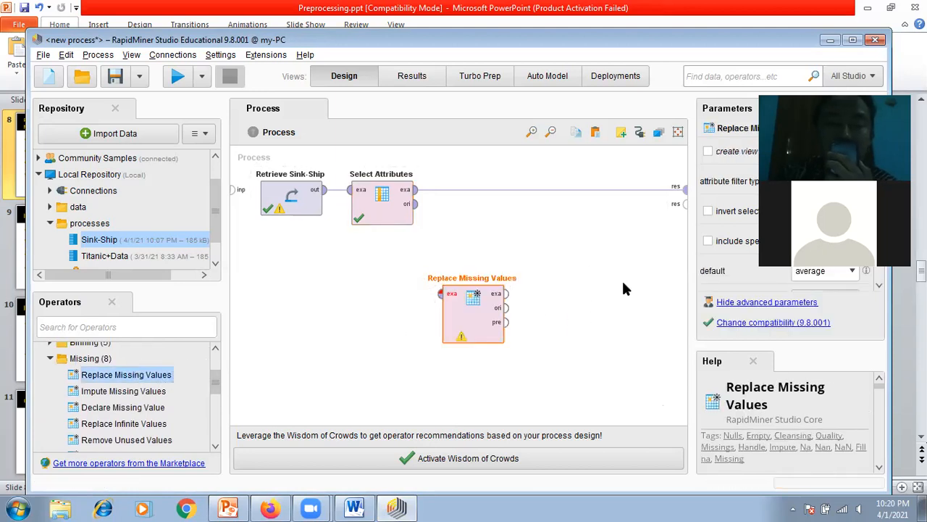
left_click_drag(488, 343, 515, 272)
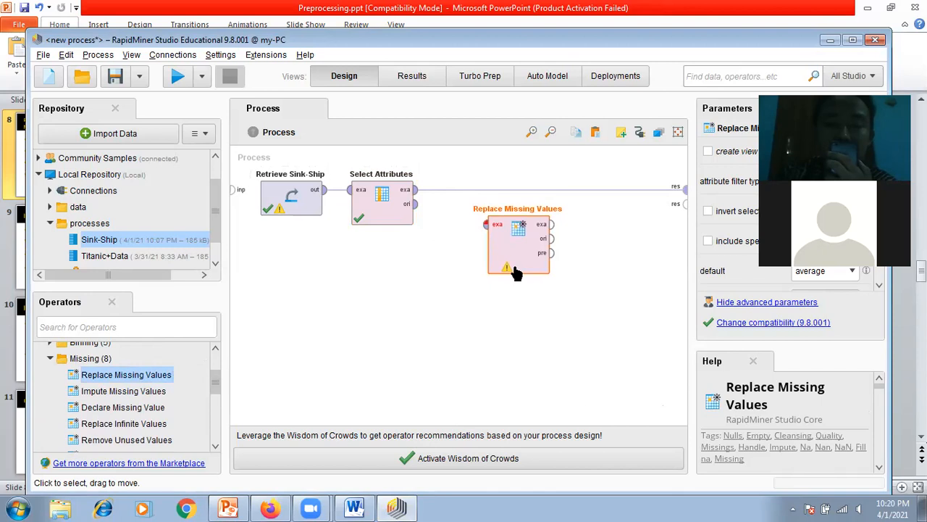
Step: Connect Select Attributes through Replace Missing Values to the first process result, and align the new operator with the others
left_click(548, 190)
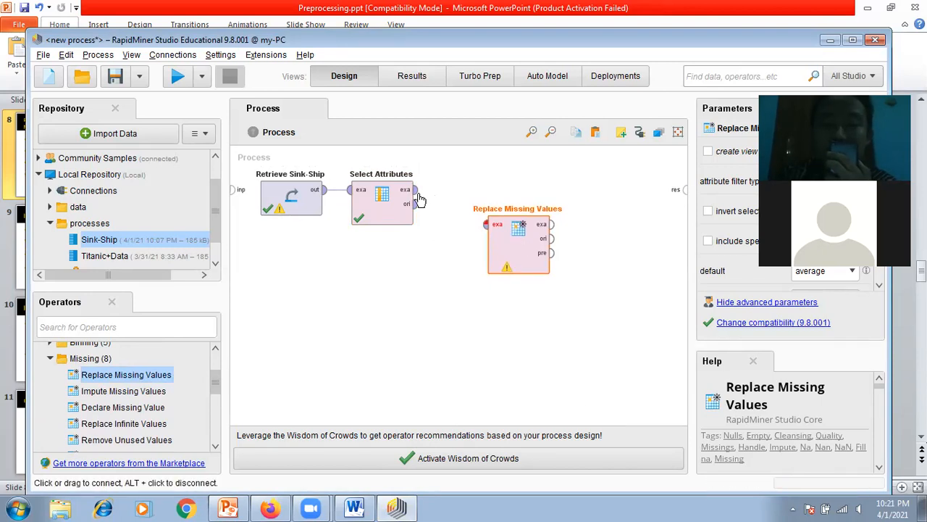
left_click_drag(419, 193, 486, 225)
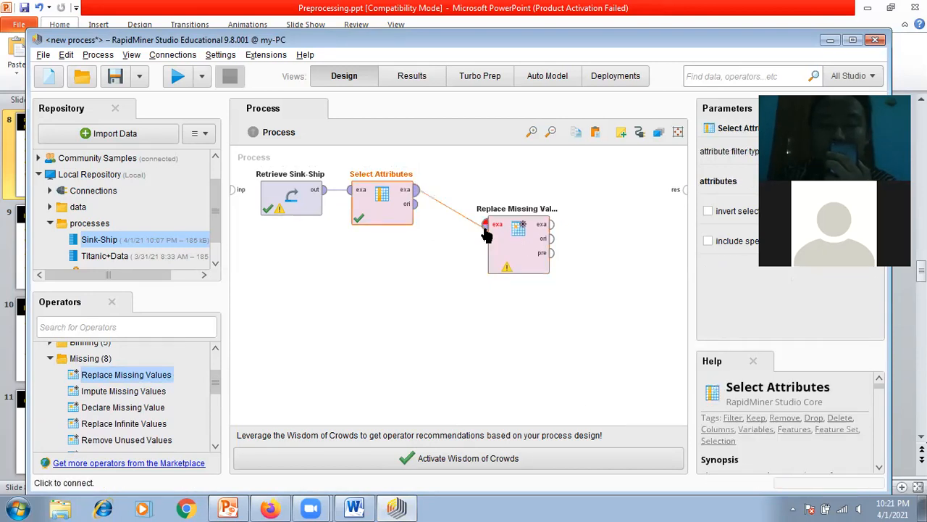
left_click(552, 224)
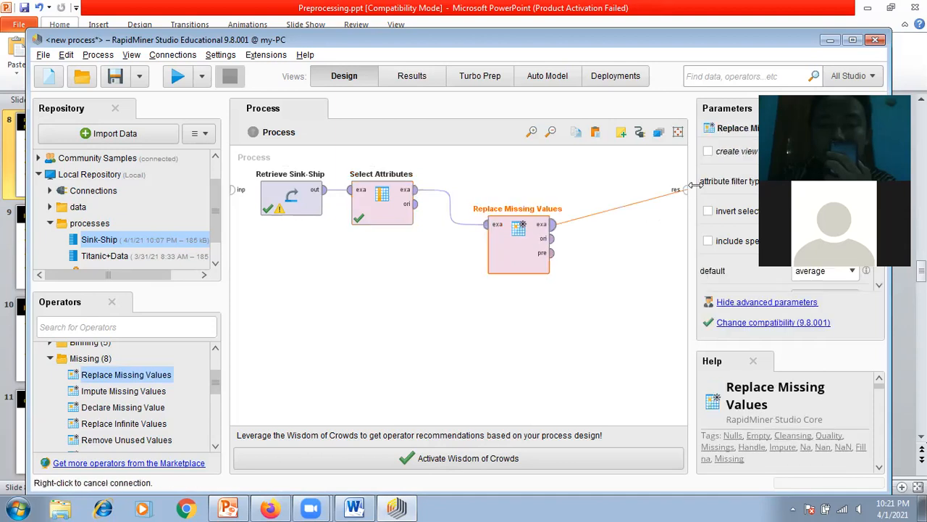
left_click(681, 192)
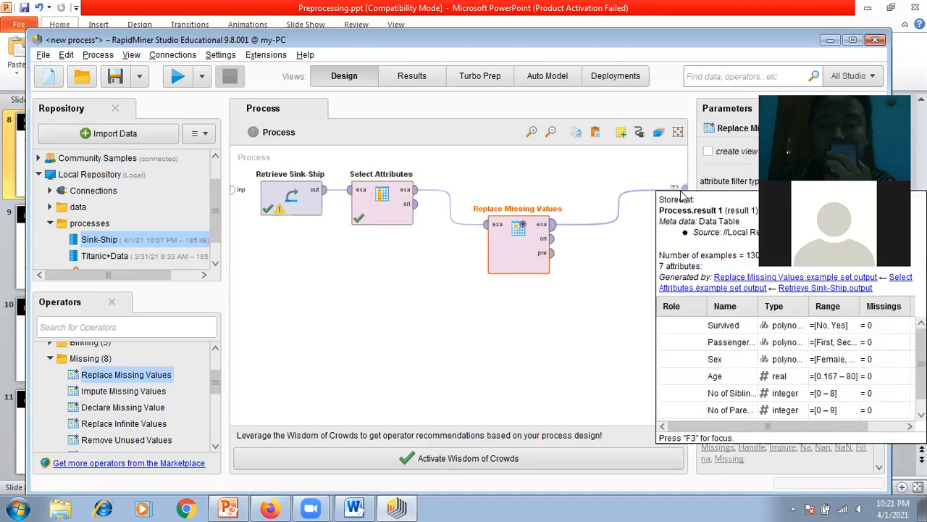
left_click(540, 276)
left_click_drag(488, 233, 470, 219)
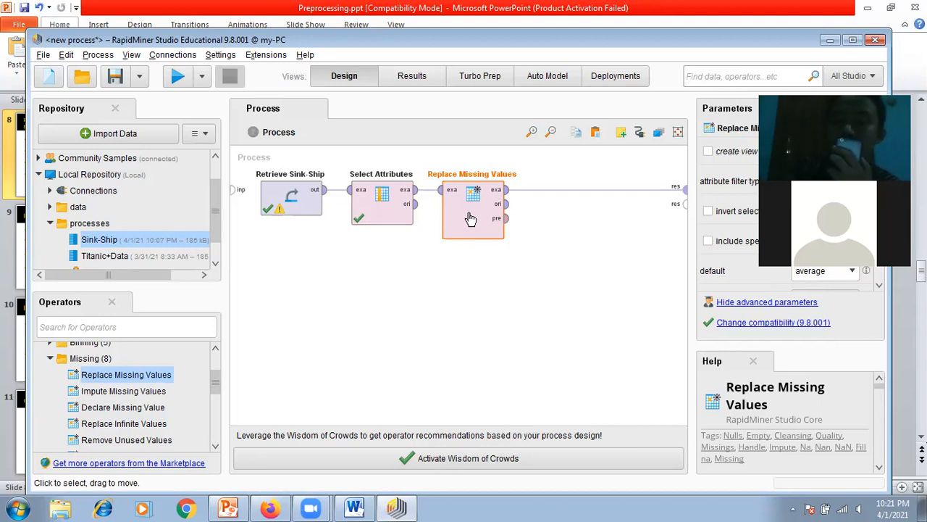
left_click(580, 332)
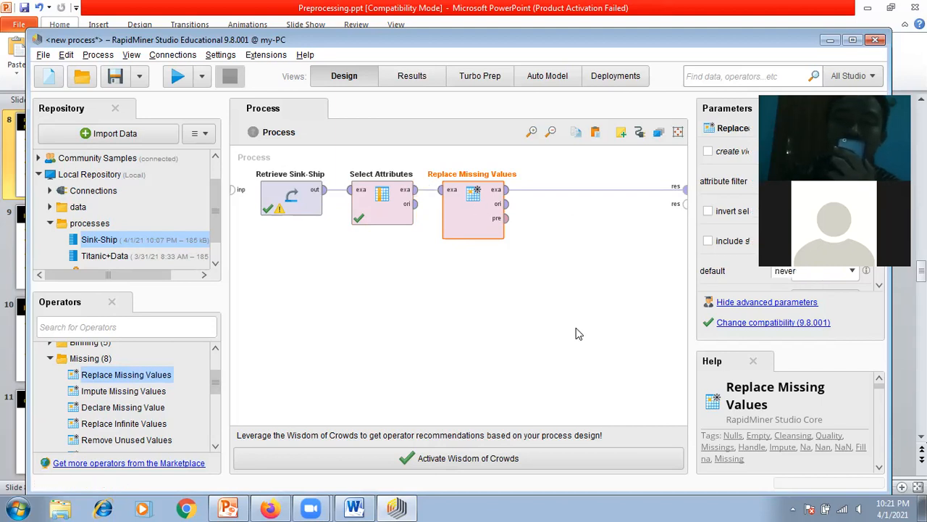
Step: Configure Replace Missing Values with attribute filter type single, attribute Age and average as the default replacement
left_click(475, 230)
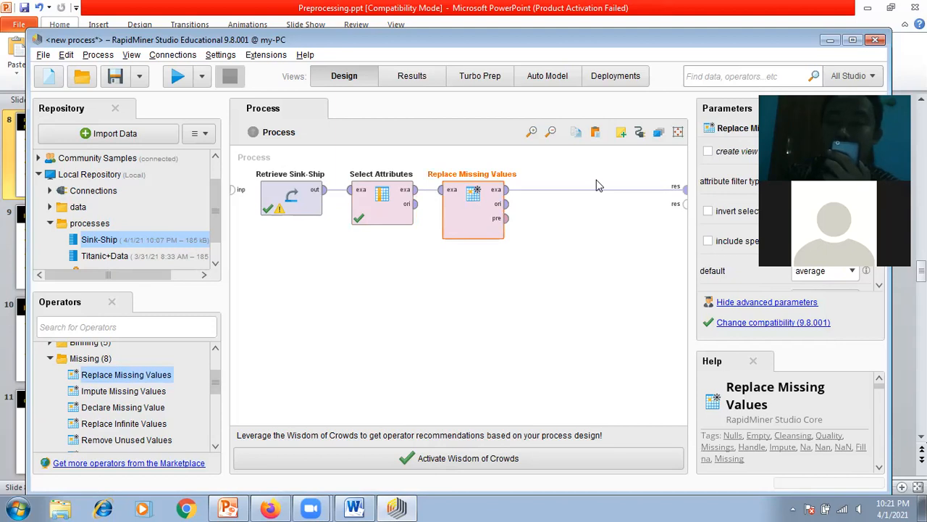
left_click(853, 180)
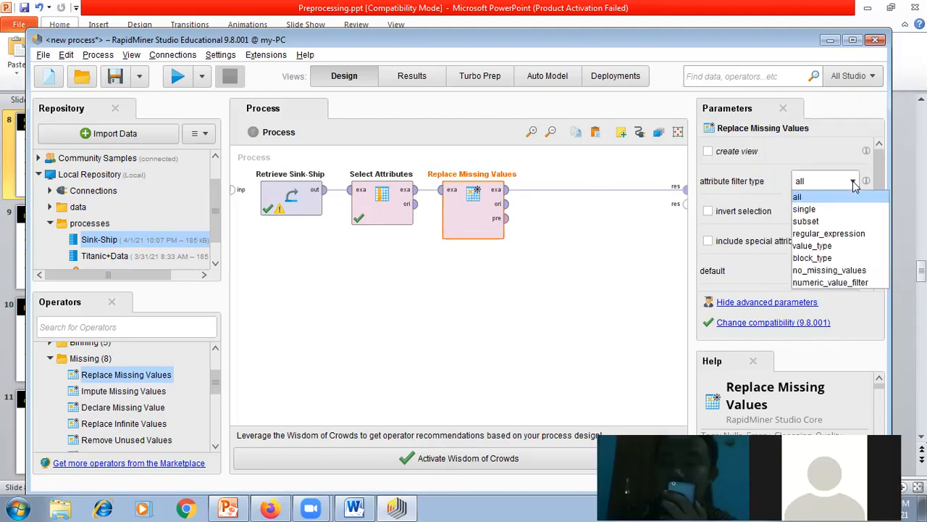
left_click(811, 210)
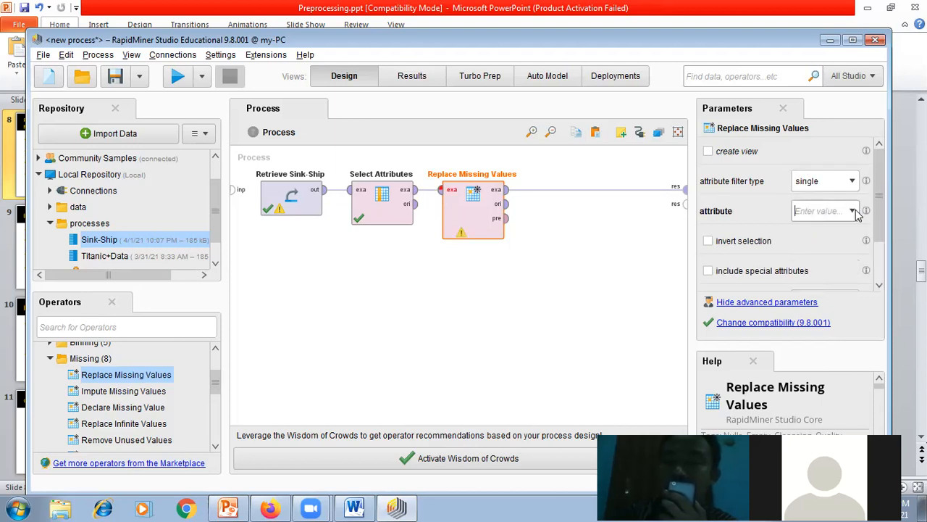
left_click(854, 211)
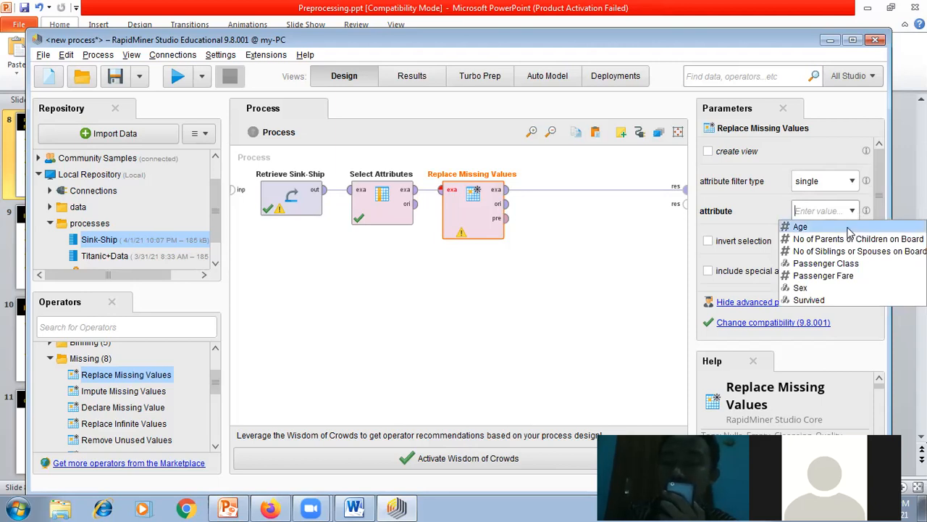
left_click(847, 227)
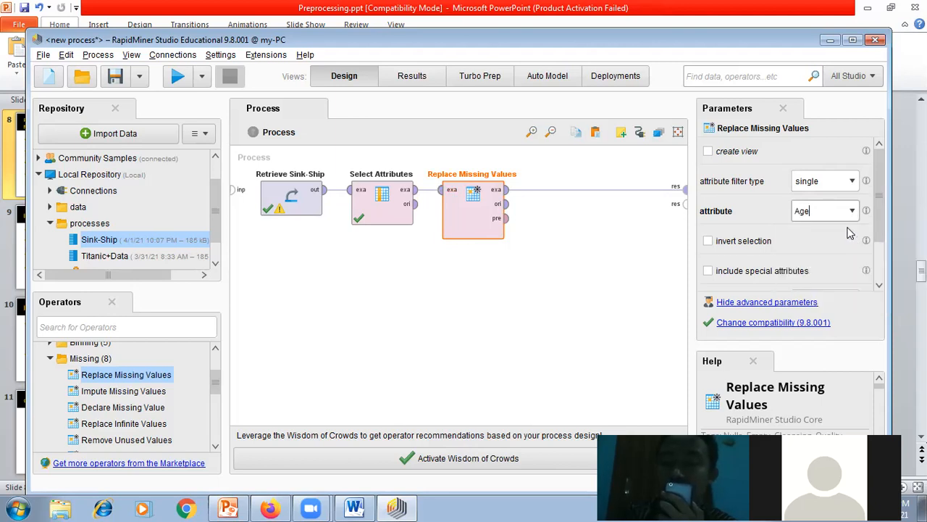
left_click_drag(881, 201, 879, 247)
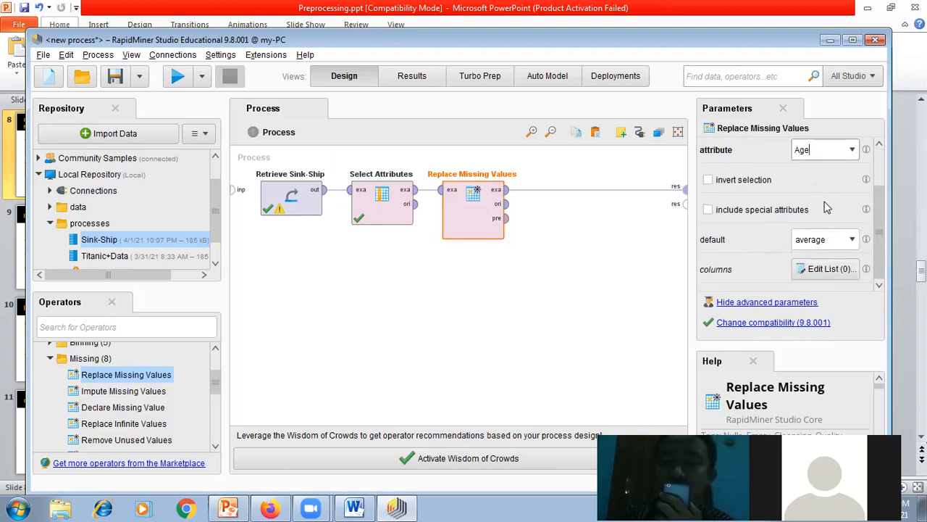
left_click(852, 241)
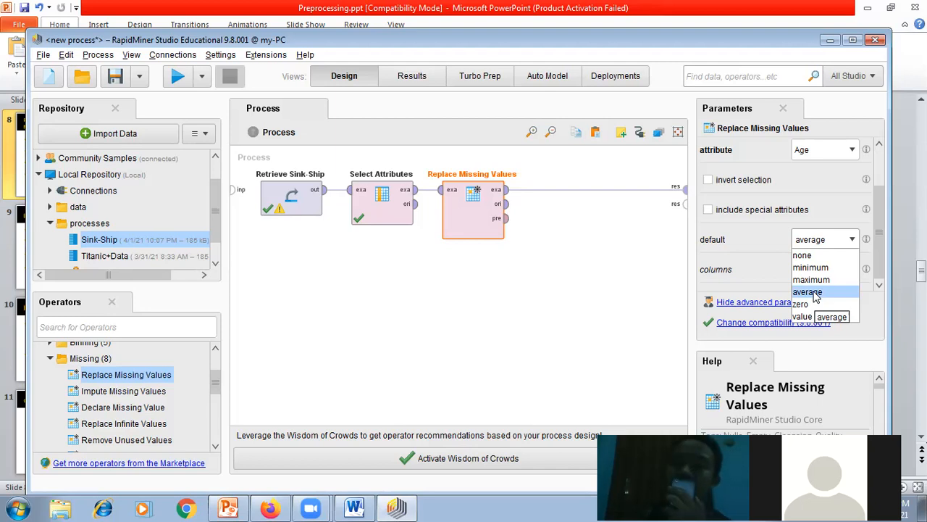
left_click(815, 293)
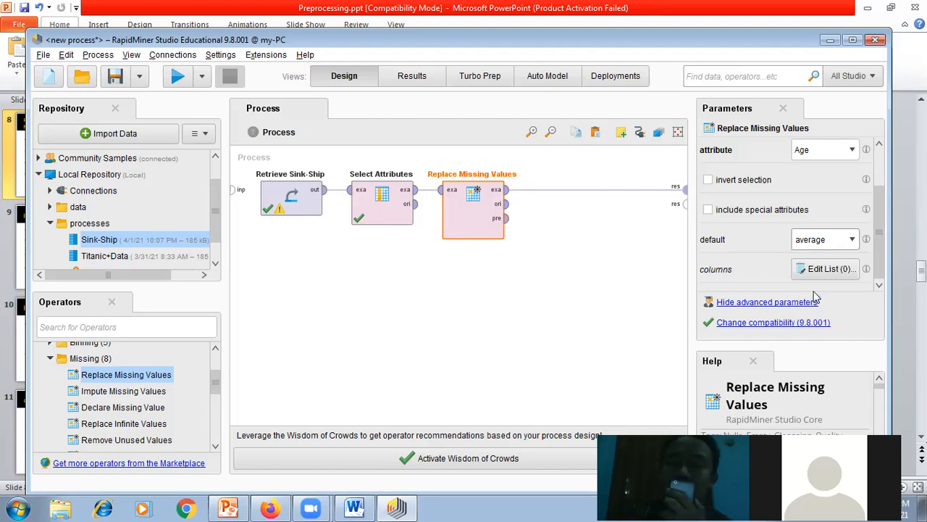
left_click(527, 323)
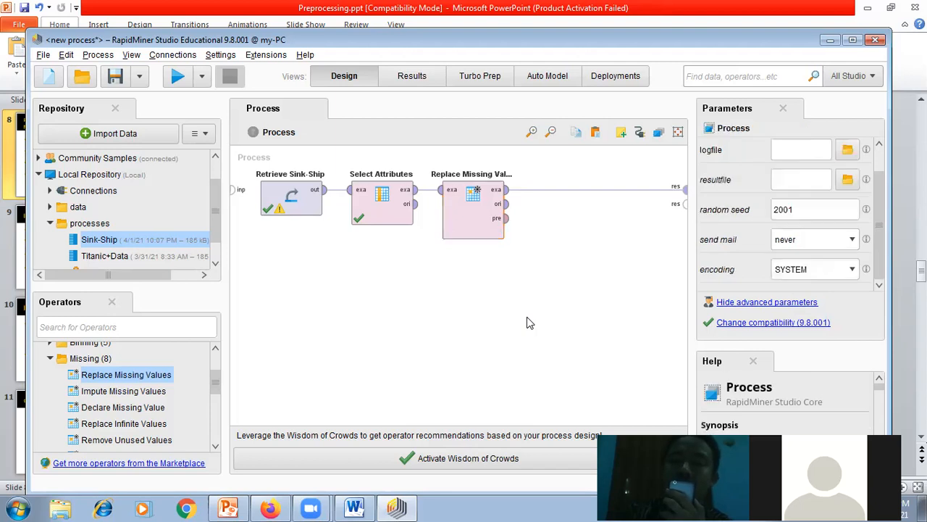
left_click(493, 226)
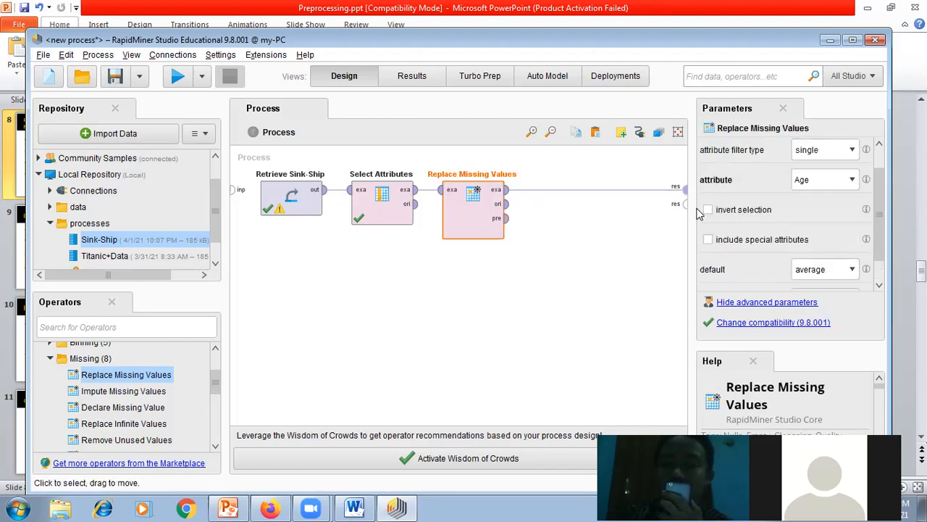
left_click(533, 317)
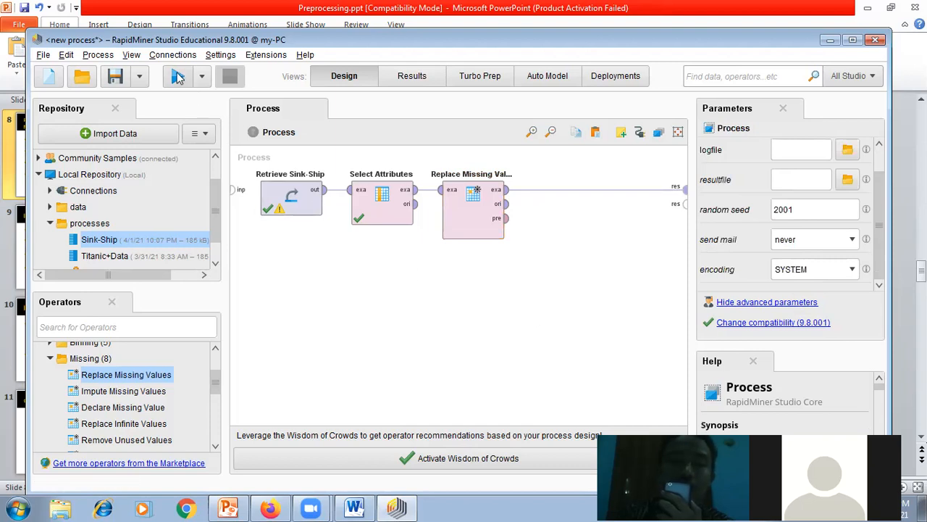
Step: Run the process and sort the Replace Missing Values result by Age in descending order
left_click(177, 78)
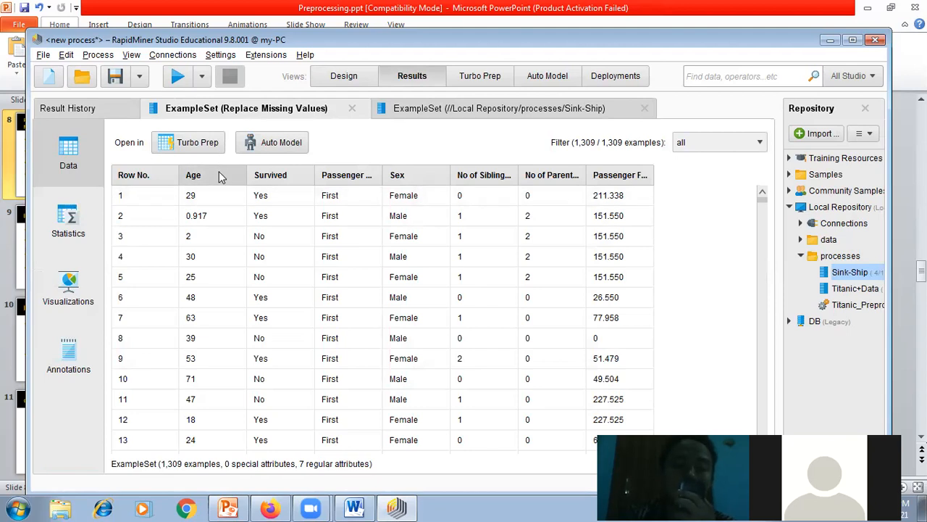
mouse_move(227, 179)
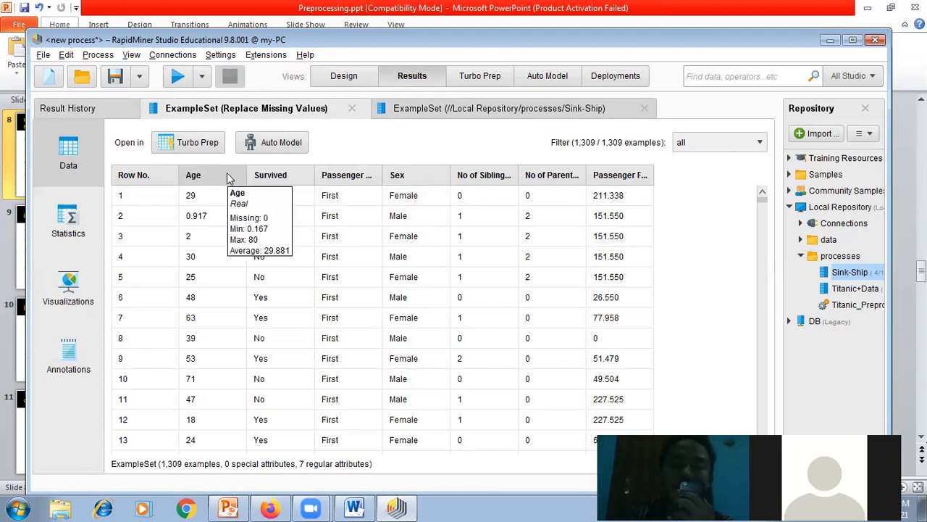
left_click(227, 176)
left_click(227, 176)
left_click(227, 176)
left_click(226, 176)
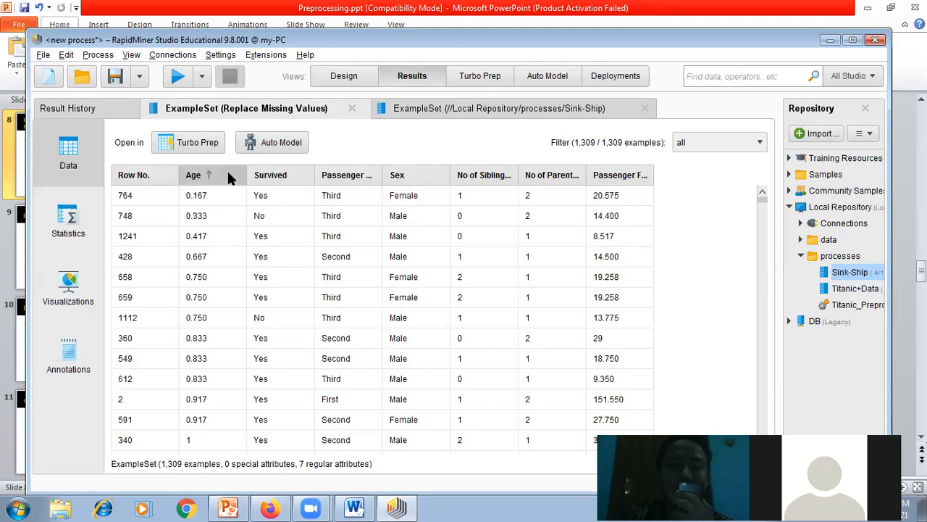
left_click(227, 176)
left_click(227, 176)
left_click(227, 177)
left_click(230, 177)
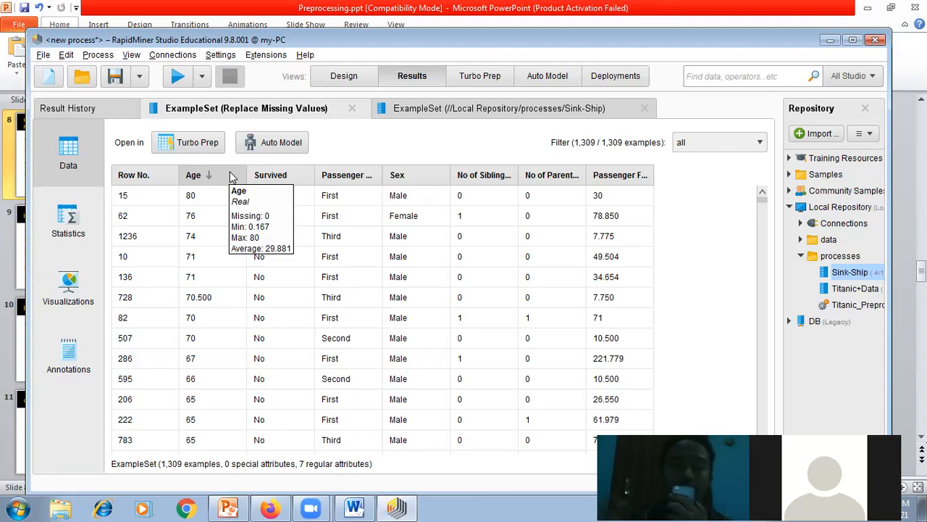
Step: Examine the Replace Missing Values result statistics, expanding Age to check its missing count, distribution, average and deviation
left_click(65, 221)
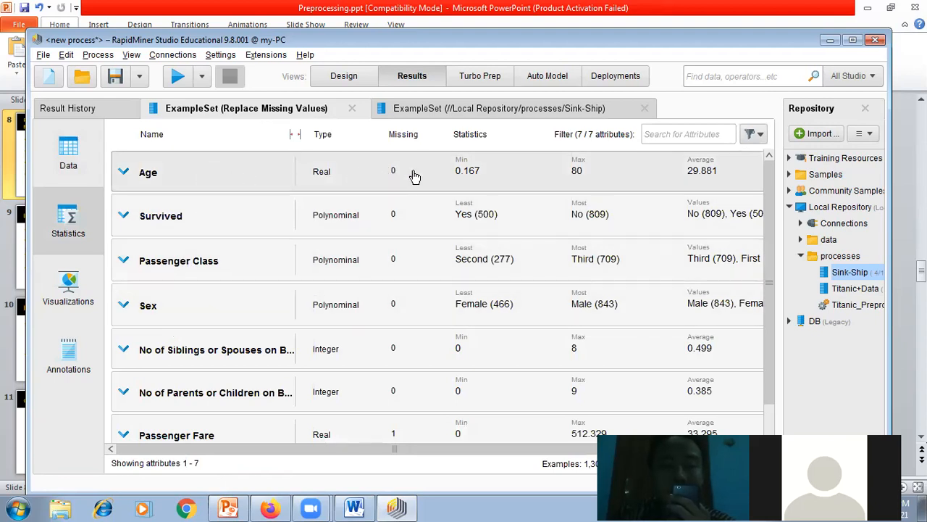
left_click(435, 176)
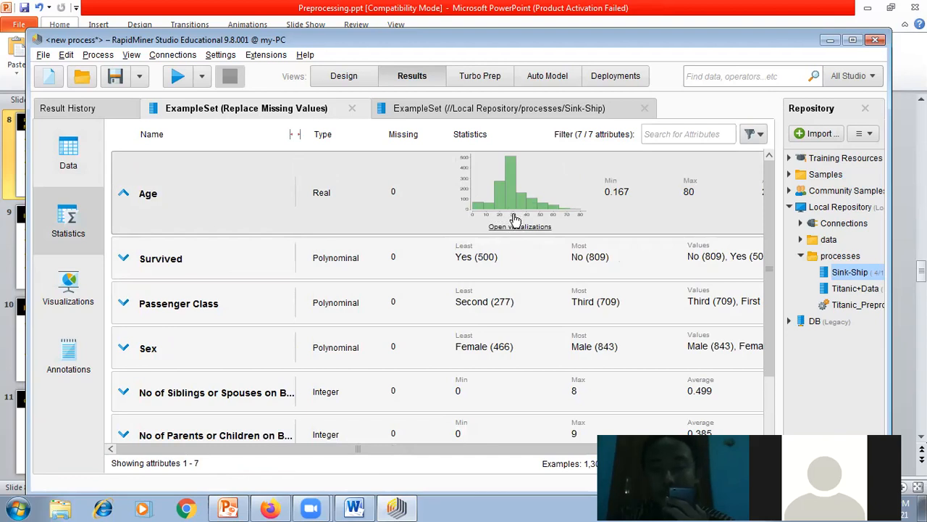
left_click_drag(433, 448, 518, 449)
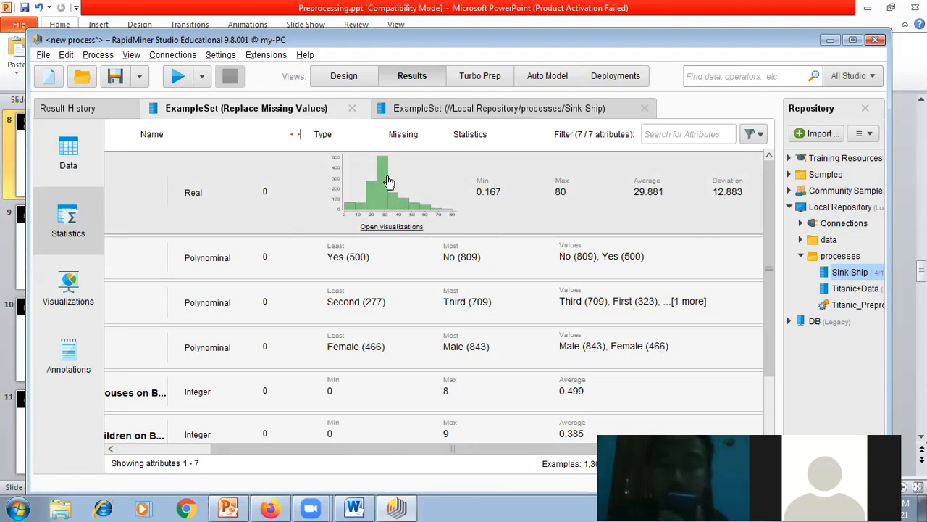
Step: Review the Replace Missing Values operator's parameters in the process design, and switch to the Preprocessing.ppt slides in PowerPoint
left_click(344, 76)
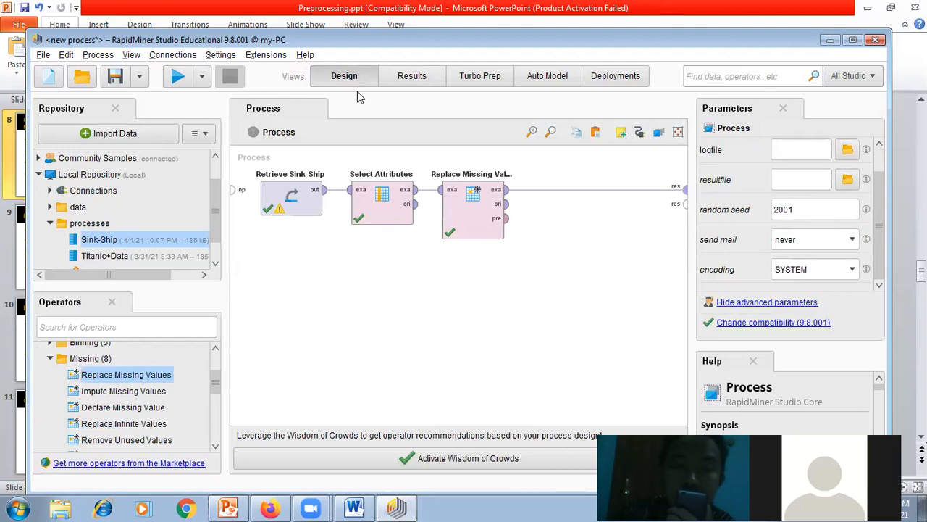
left_click(453, 226)
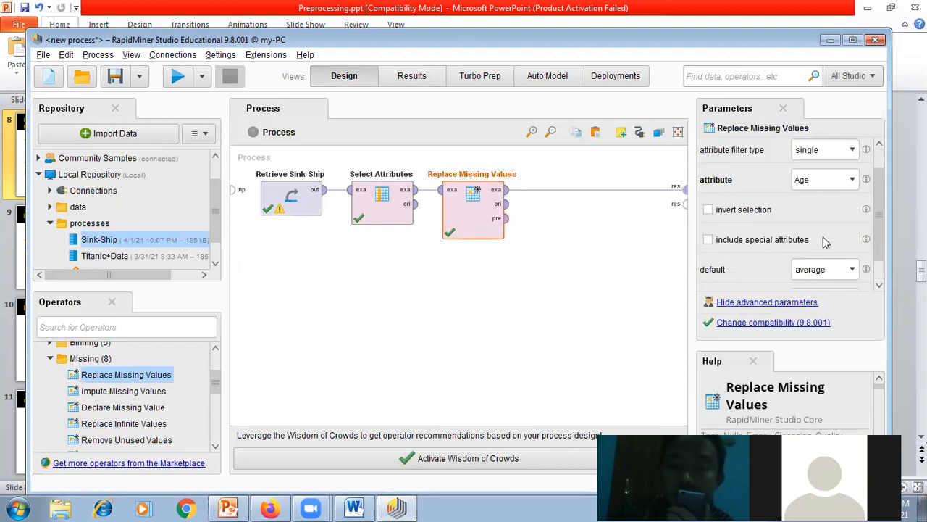
left_click(231, 507)
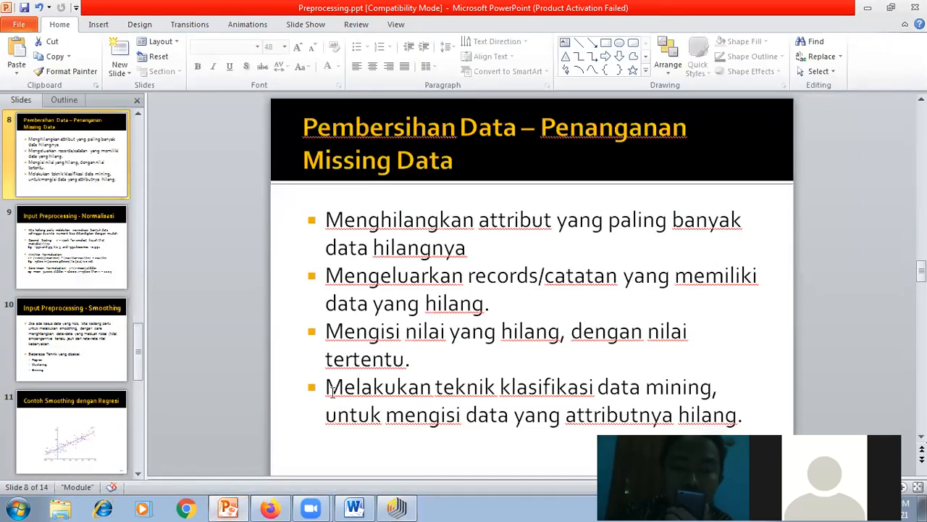
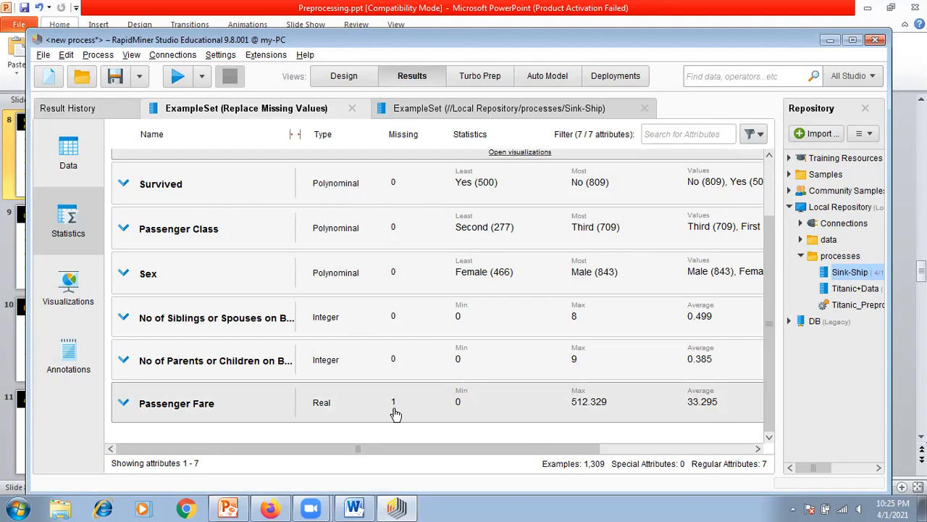
Step: Add a Filter Examples operator from the Blending > Examples > Filter group to the process design
left_click(347, 77)
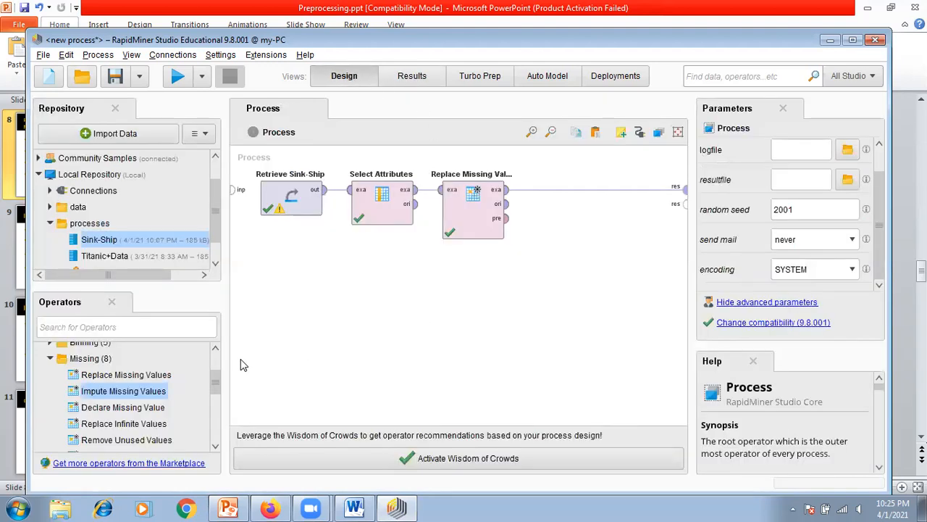
scroll(216, 385, "down", 1)
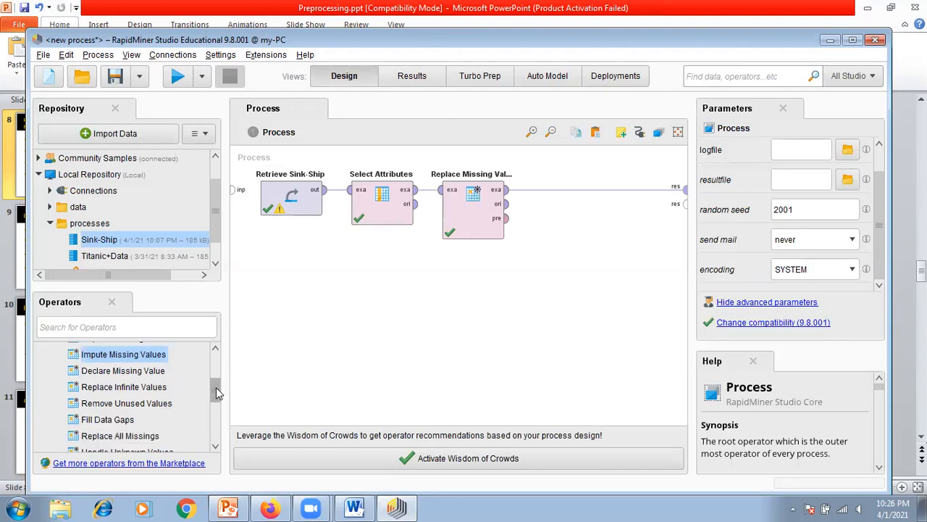
scroll(216, 384, "up", 1)
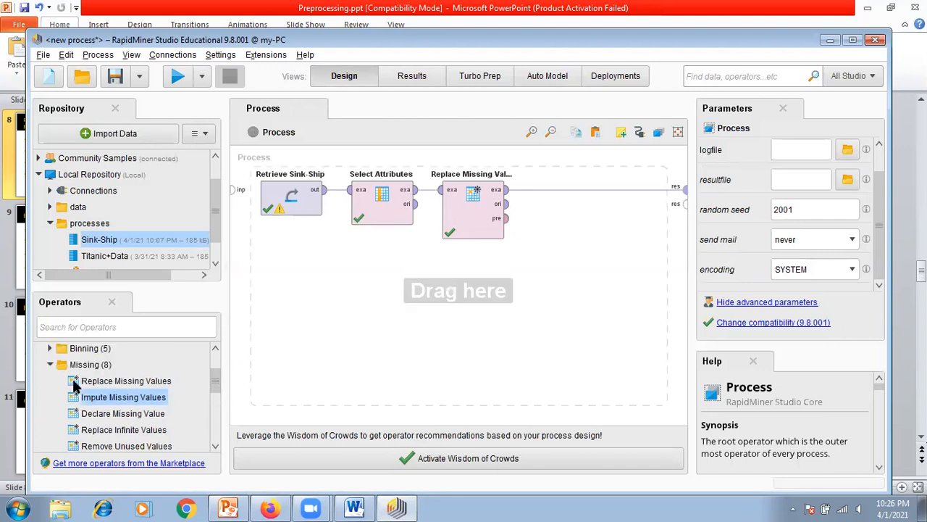
left_click(50, 365)
left_click_drag(215, 391, 206, 365)
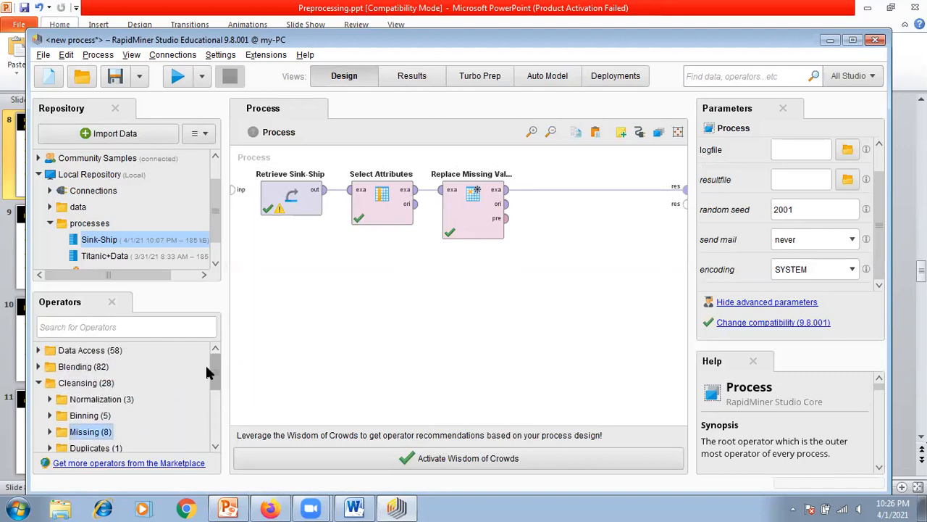
left_click(39, 368)
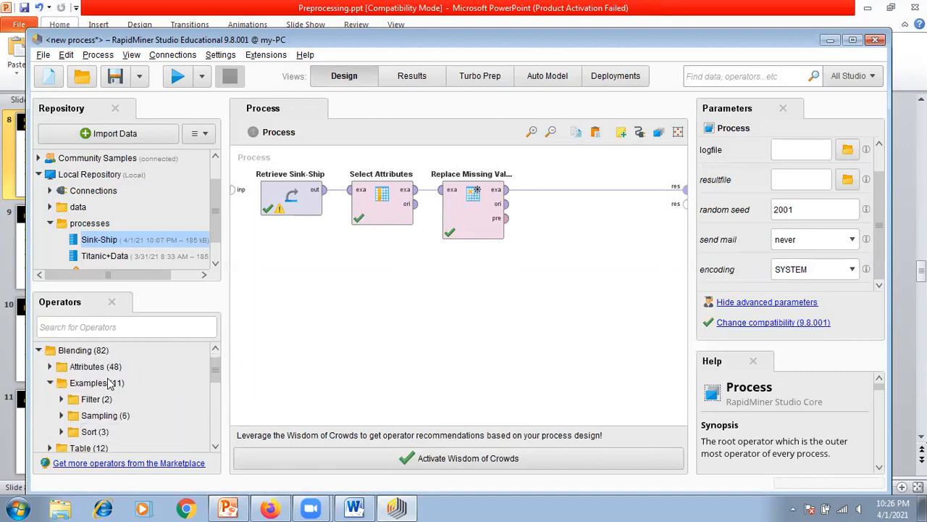
left_click(82, 384)
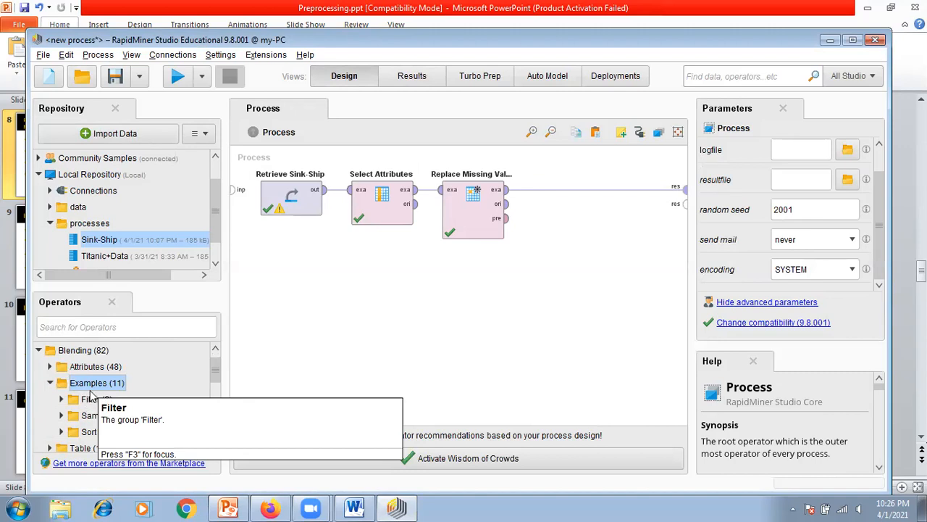
left_click(63, 400)
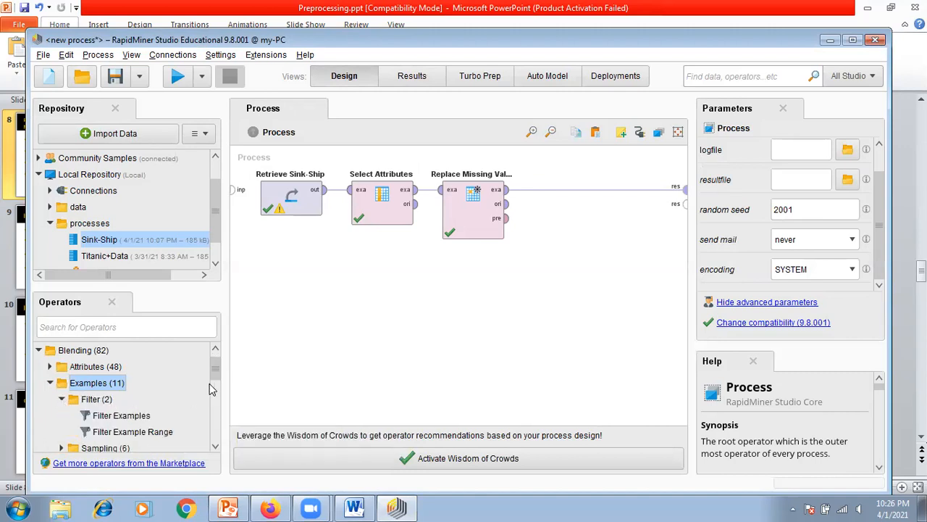
left_click_drag(216, 367, 215, 383)
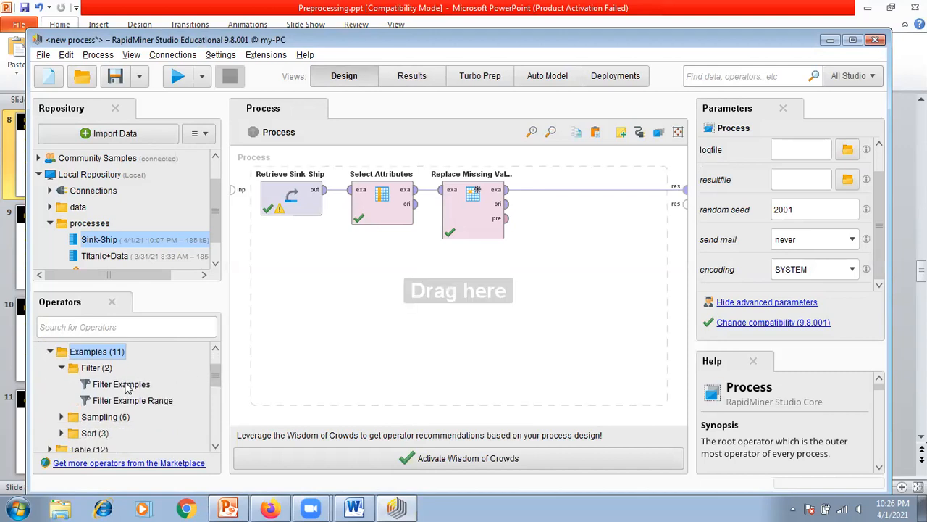
left_click_drag(125, 389, 505, 316)
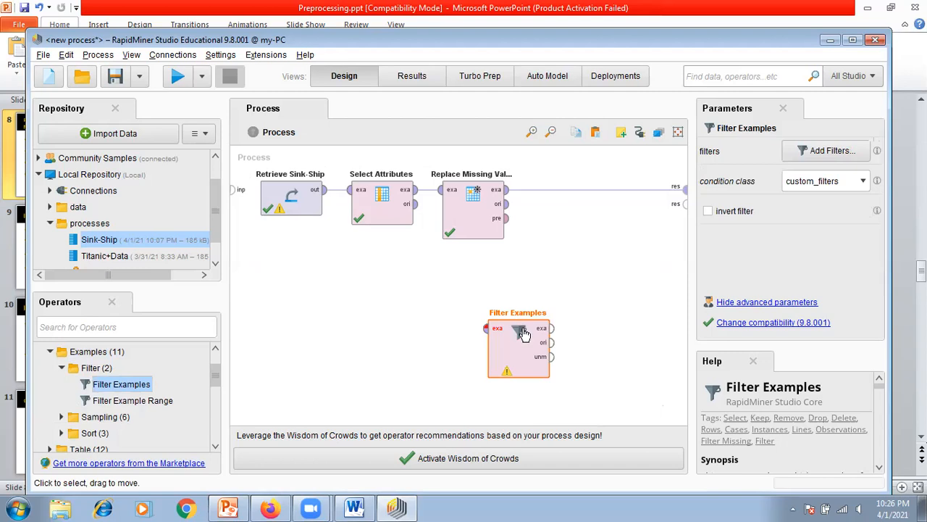
Step: Place Filter Examples after Replace Missing Values, connecting its example input to that operator and its example output to the process result
left_click(596, 189)
left_click_drag(525, 357, 570, 219)
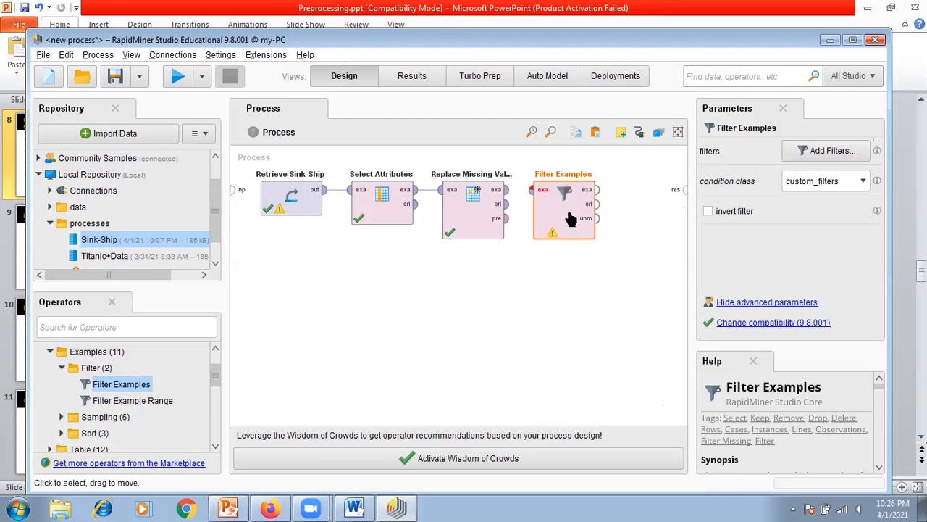
left_click(506, 190)
left_click(530, 192)
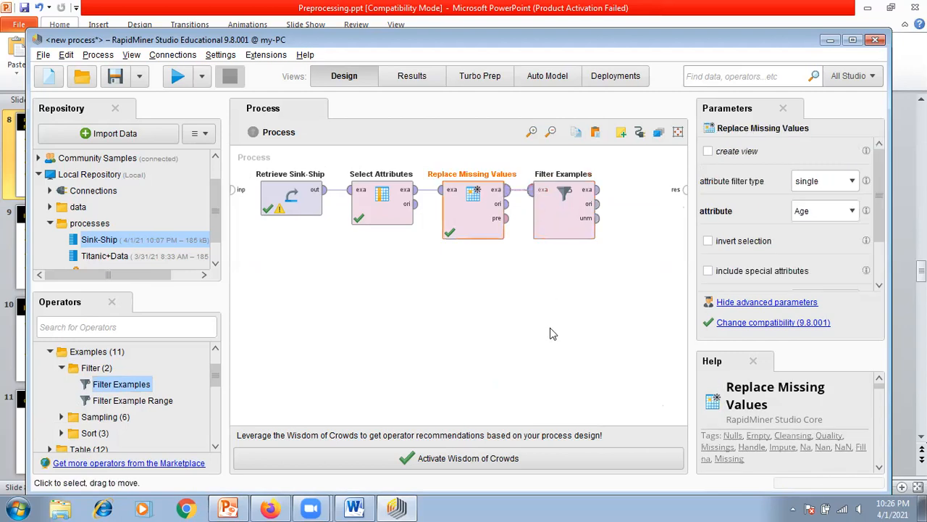
left_click(597, 190)
left_click(681, 190)
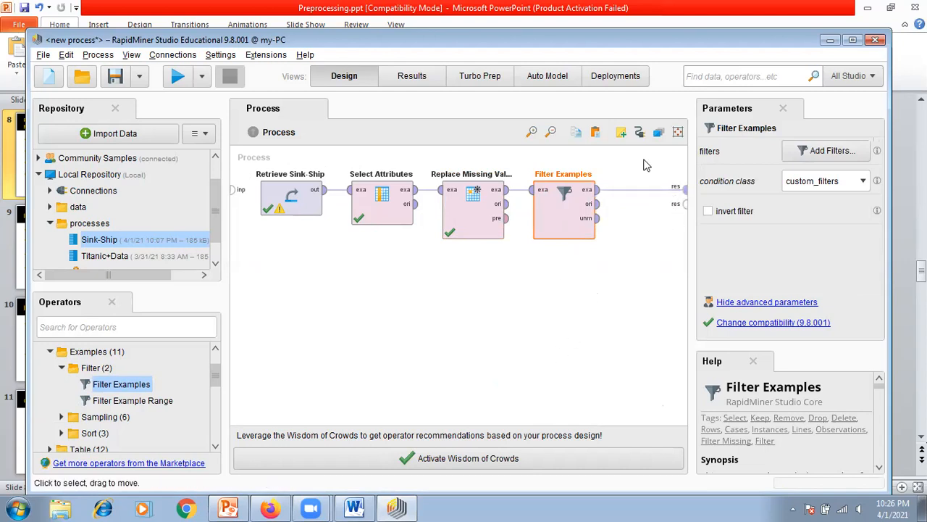
Step: Define a single custom filter in Filter Examples that keeps records where Passenger Fare is not missing
left_click(831, 151)
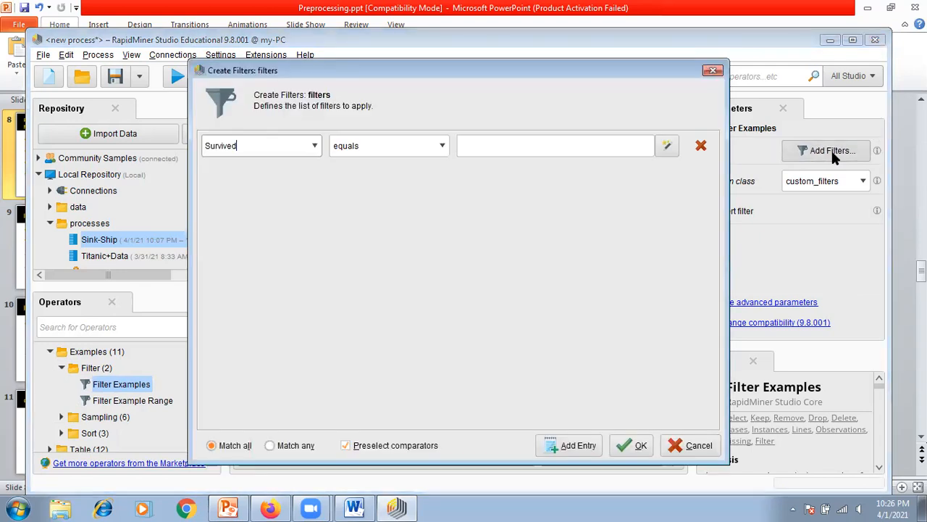
left_click(316, 147)
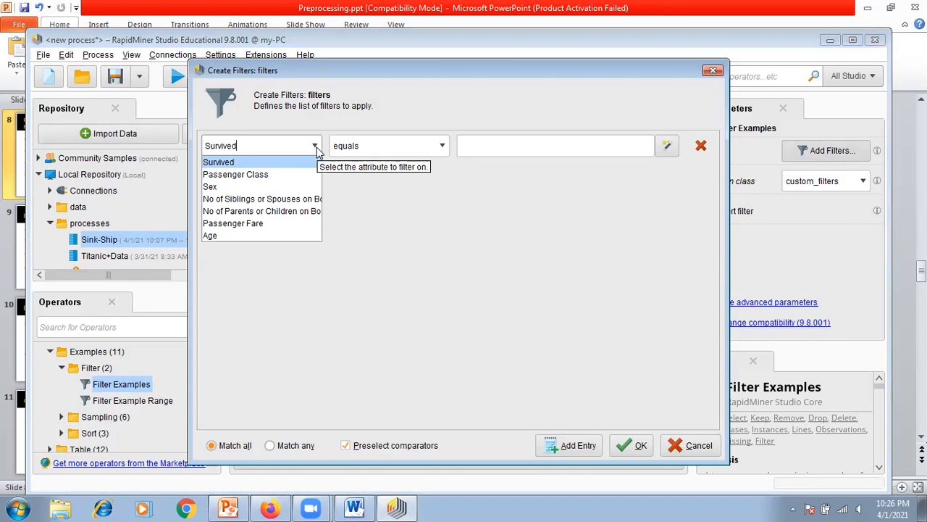
left_click(242, 223)
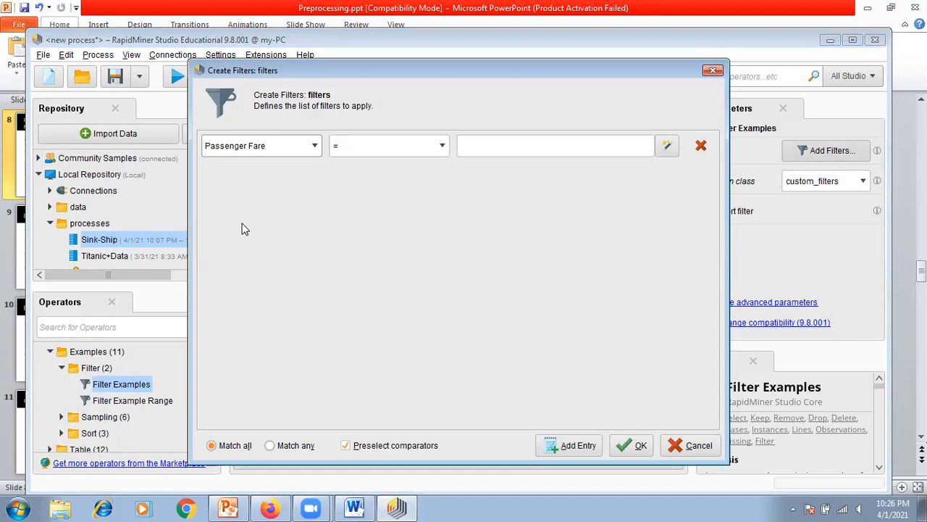
left_click(440, 147)
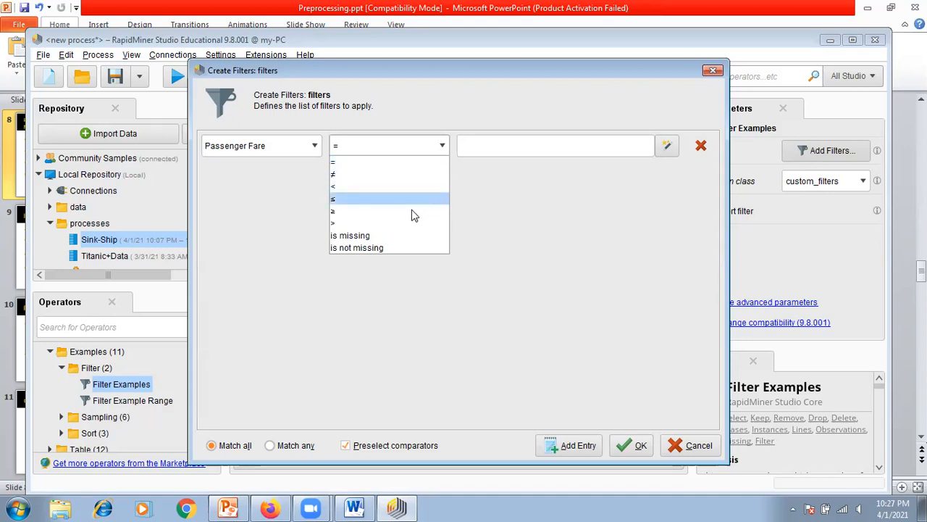
left_click(398, 248)
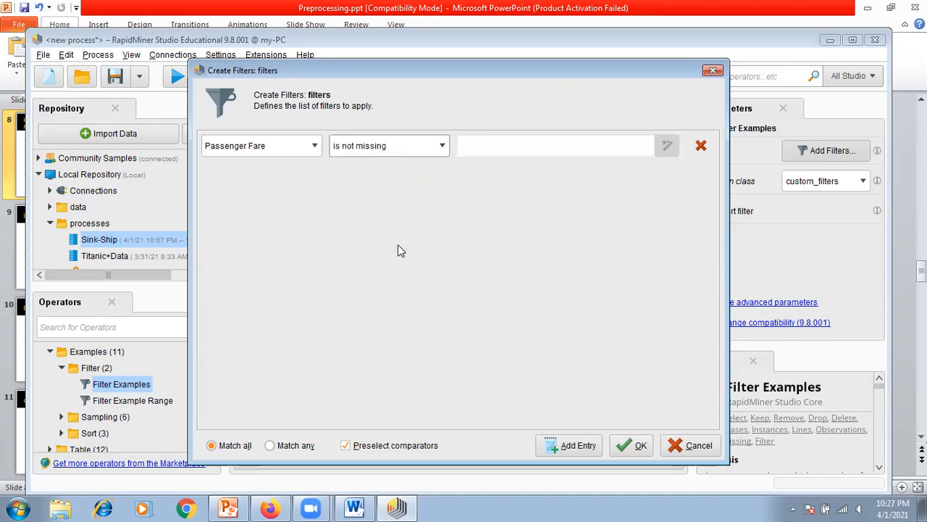
left_click(444, 147)
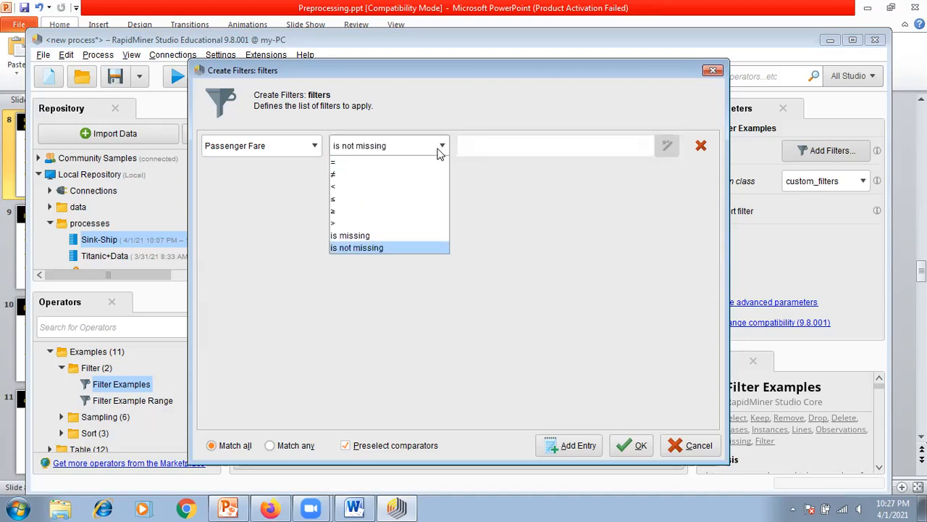
left_click(386, 247)
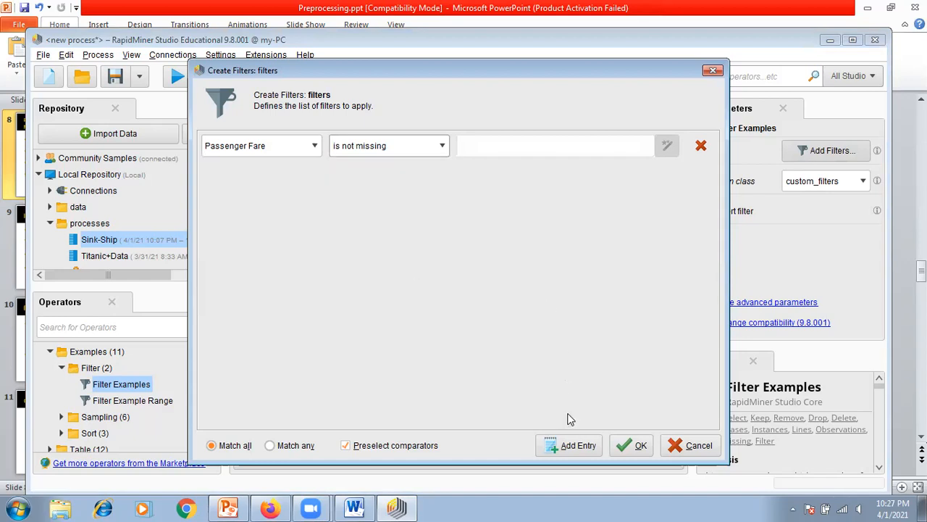
left_click(569, 449)
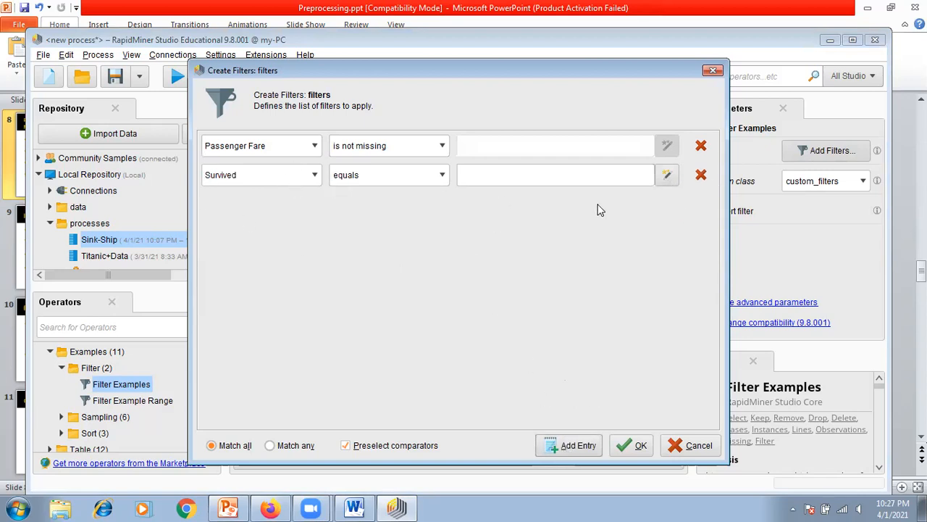
left_click(701, 176)
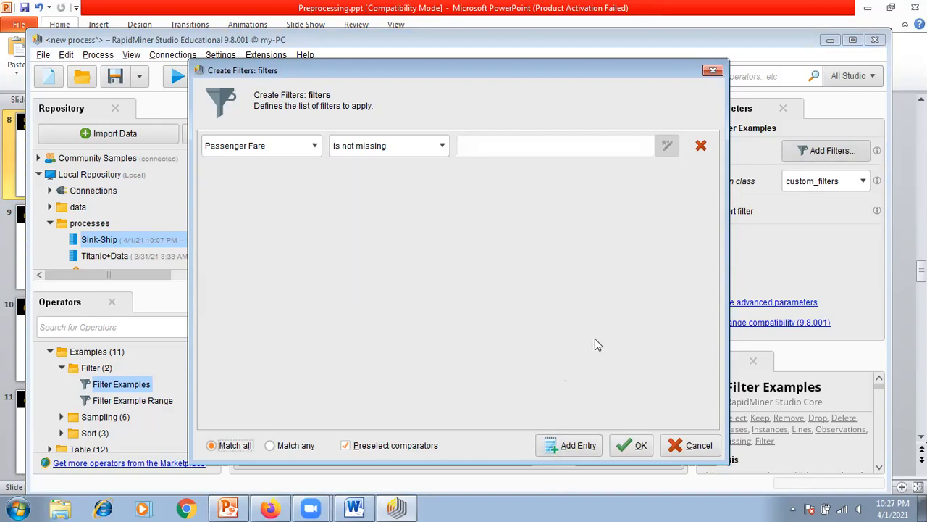
left_click(638, 448)
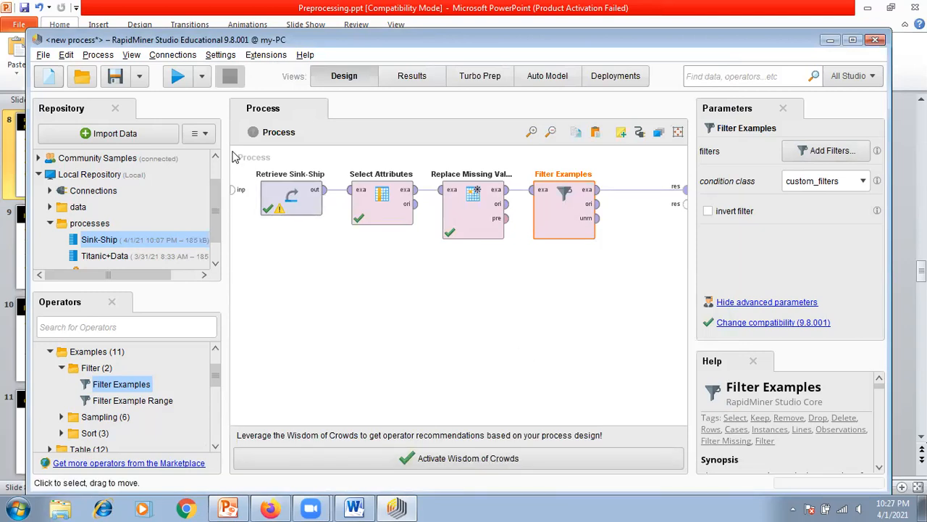
Step: Run the process and check the missing counts of all attributes in the Filter Examples result statistics
left_click(177, 80)
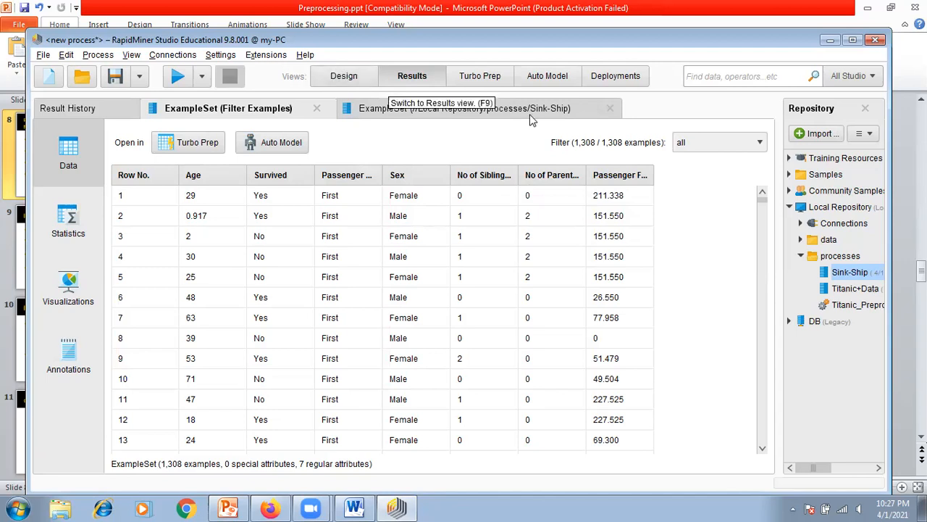
left_click(64, 230)
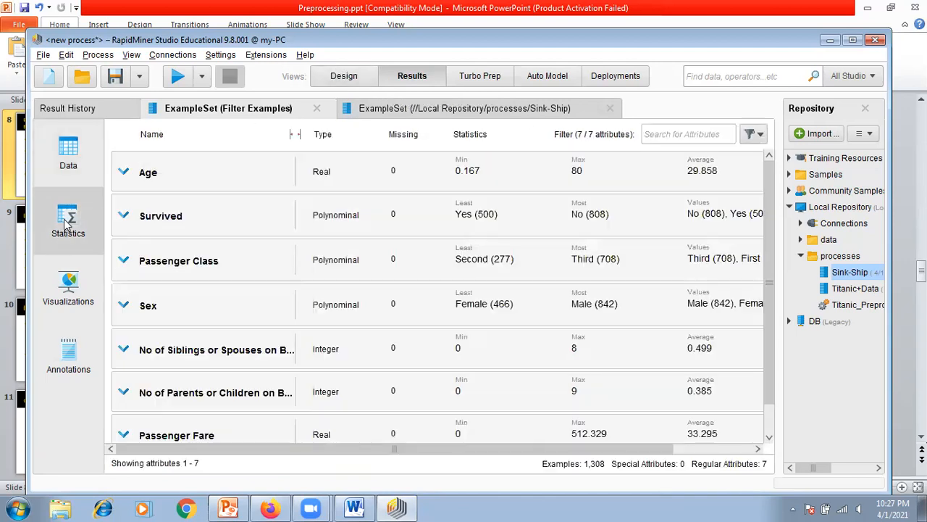
scroll(284, 254, "down", 1)
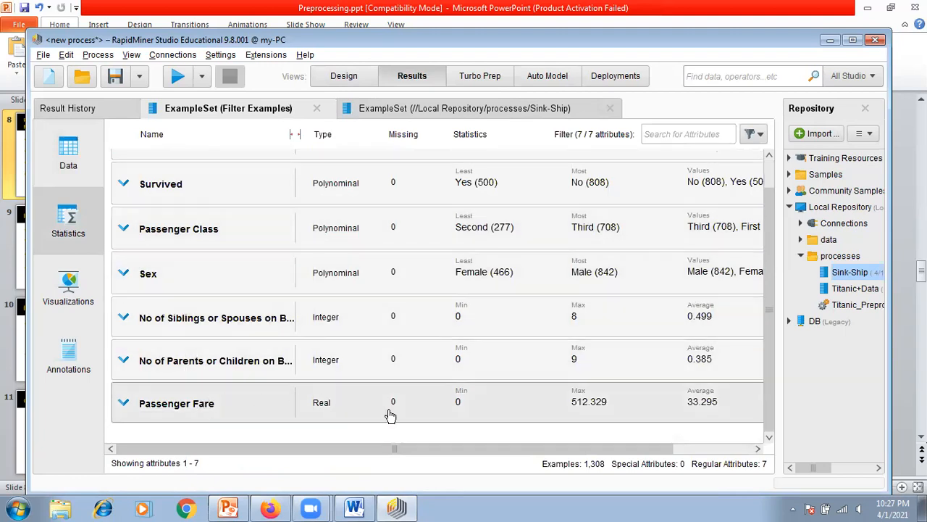
scroll(398, 240, "up", 1)
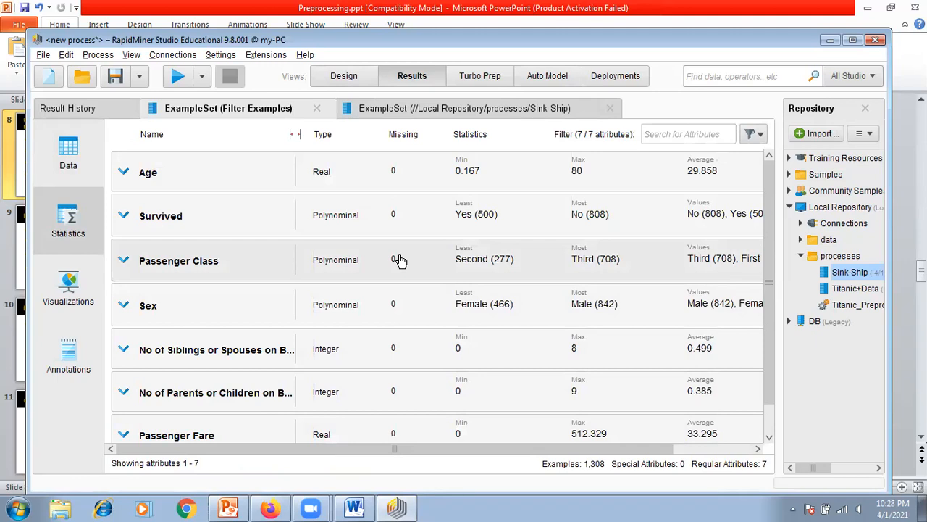
Step: Switch to the Preprocessing.ppt slides in PowerPoint and review them from Missing Data handling through Normalisasi and Attribute Selection, ending on Transformasi
left_click(349, 80)
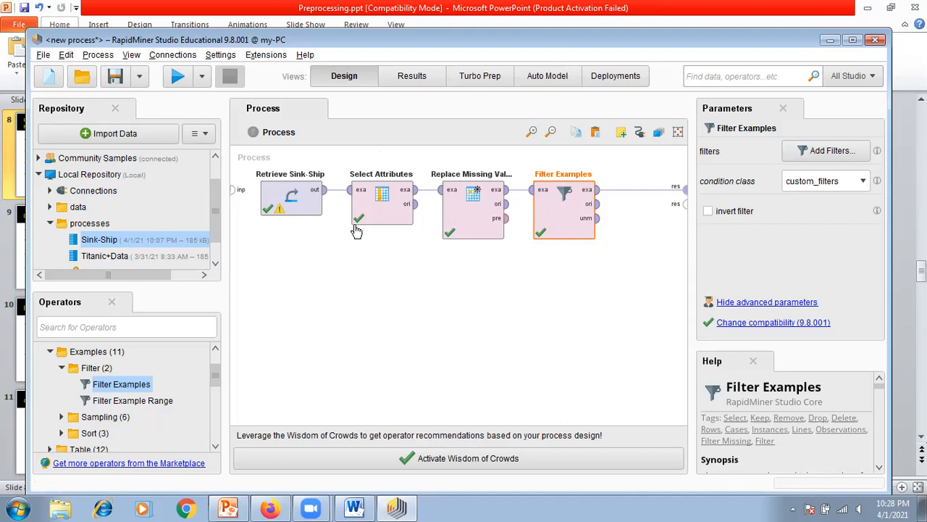
left_click(229, 505)
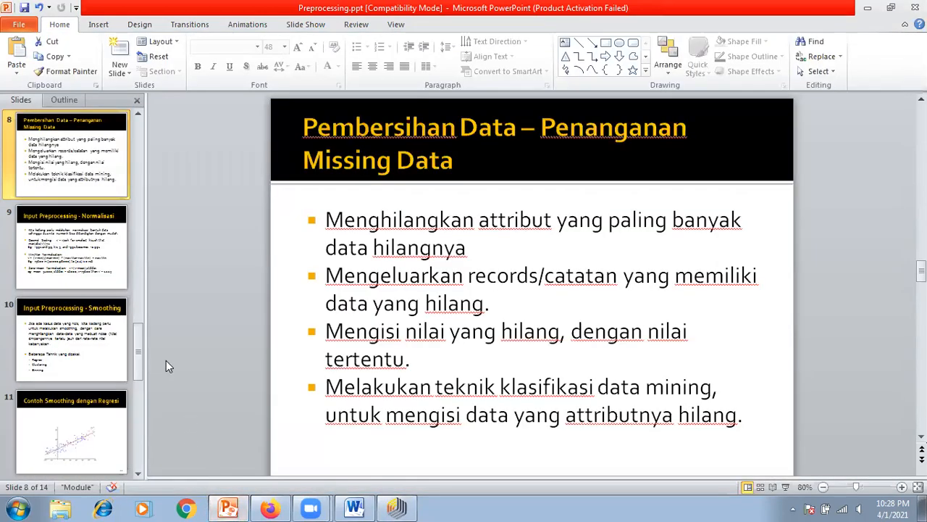
left_click(85, 252)
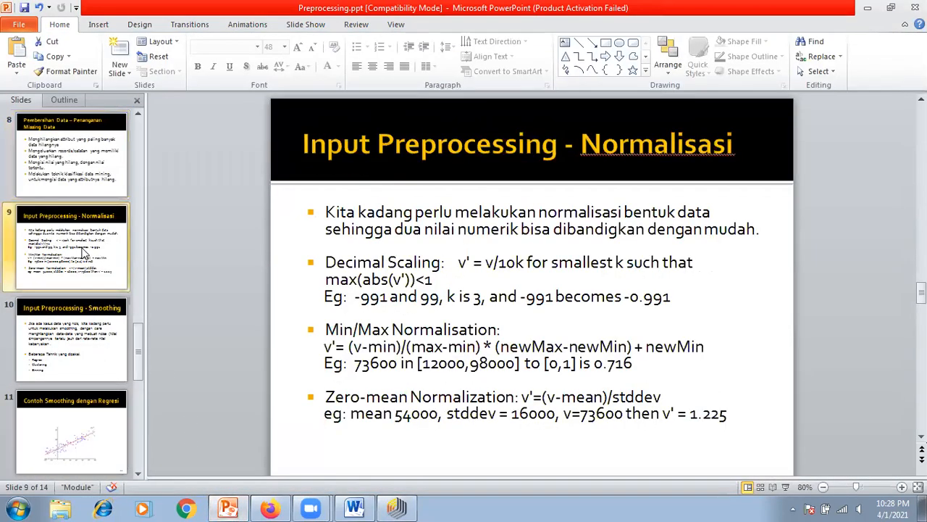
key("Up")
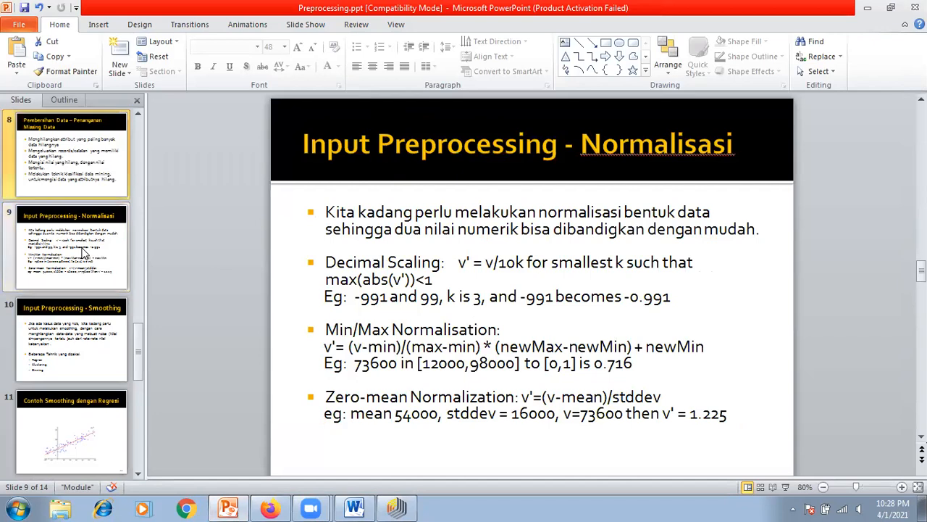
key("Down")
key("Down")
key("Down")
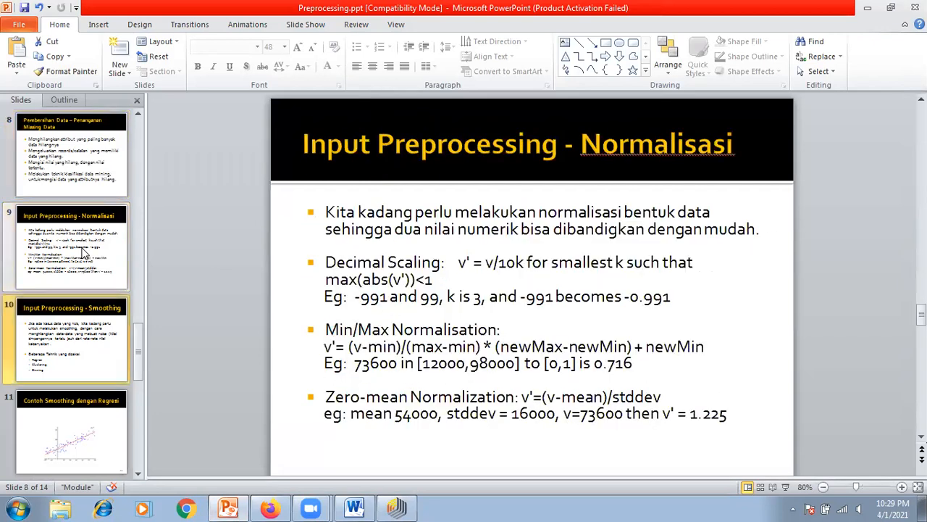
key("Down")
key("Down")
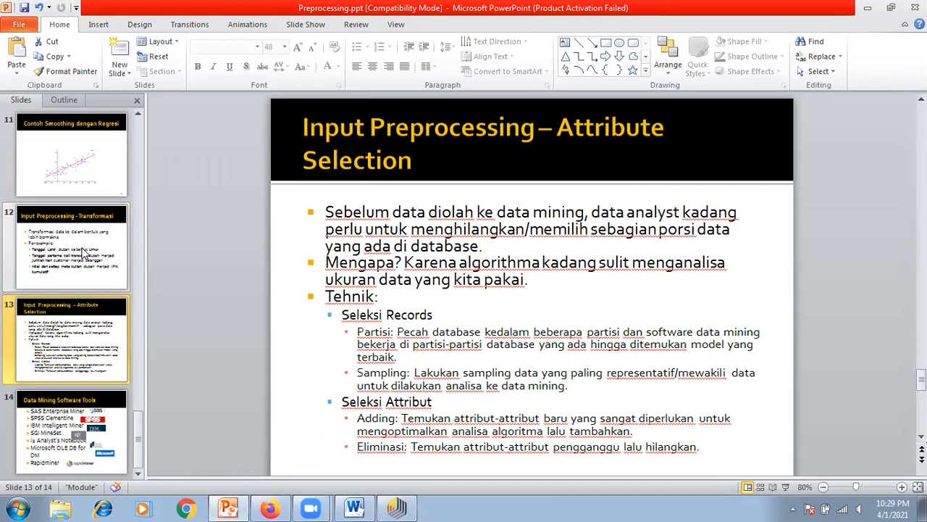
left_click(85, 266)
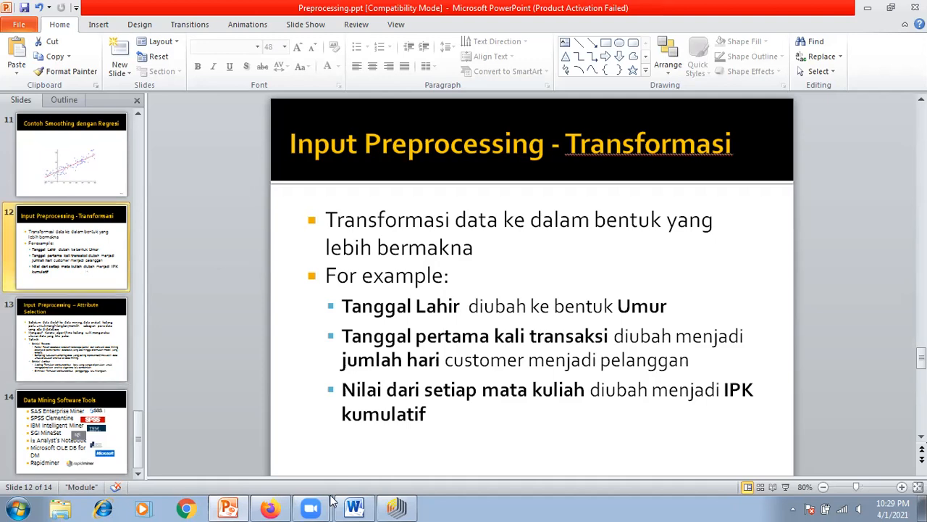
Step: Switch back to RapidMiner and reopen the Filter Examples result statistics
left_click(387, 506)
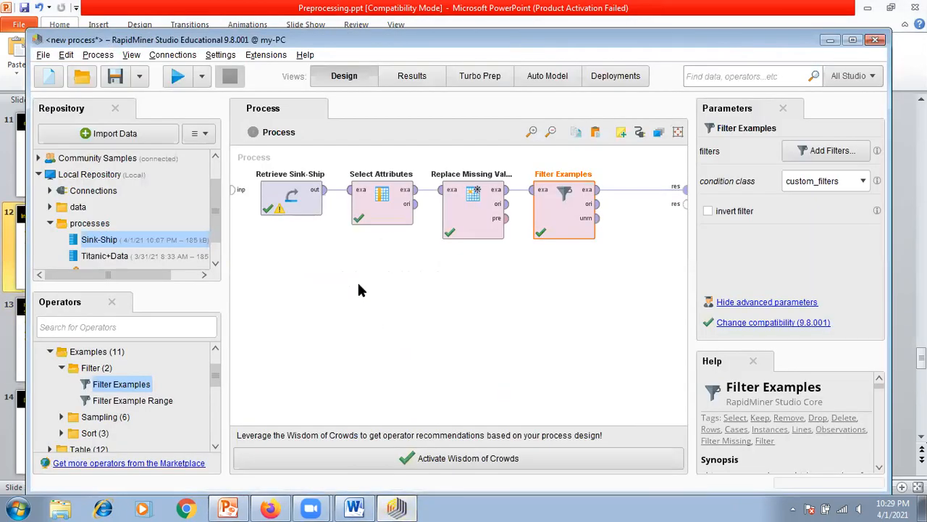
left_click(411, 79)
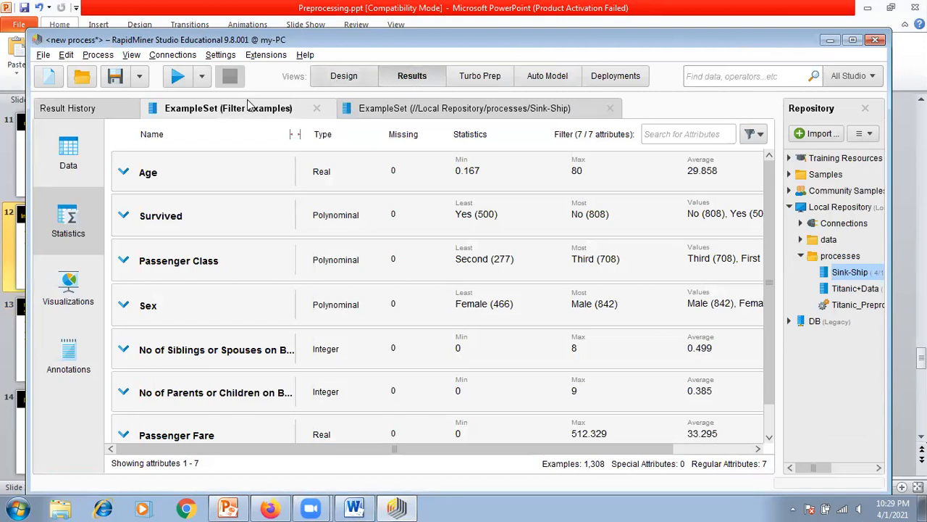
Step: Open the Filter Examples result data and examine its Passenger Fare and Age columns
left_click(62, 159)
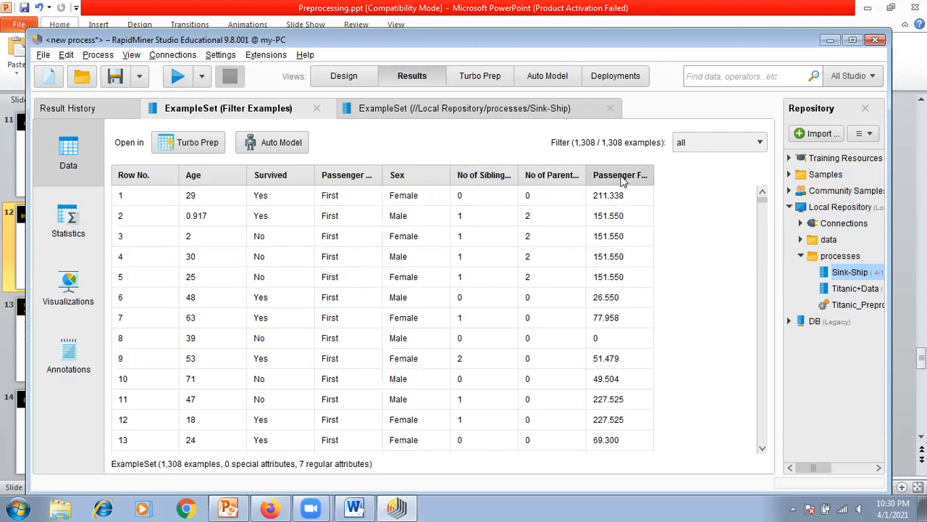
mouse_move(622, 181)
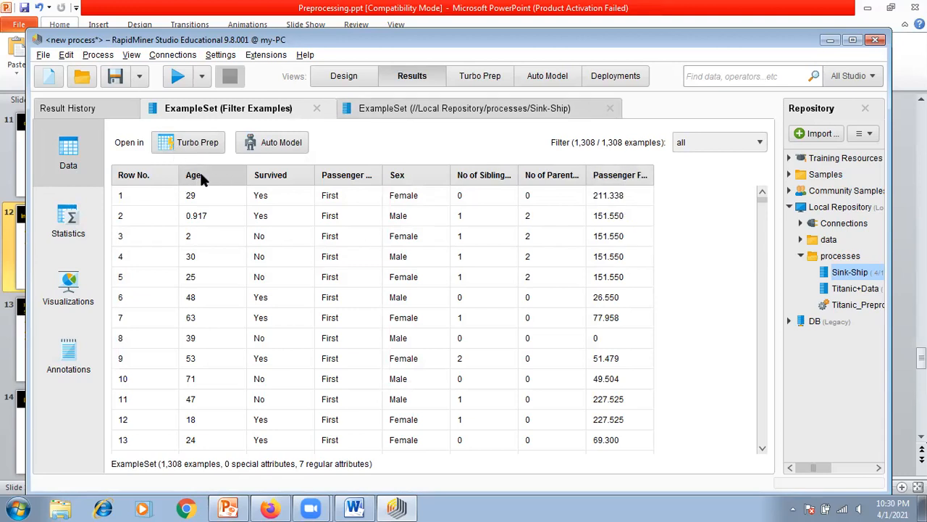
mouse_move(201, 179)
Step: Return to the process design and collapse the Examples, Cleansing and Blending operator groups
left_click(335, 78)
left_click(588, 335)
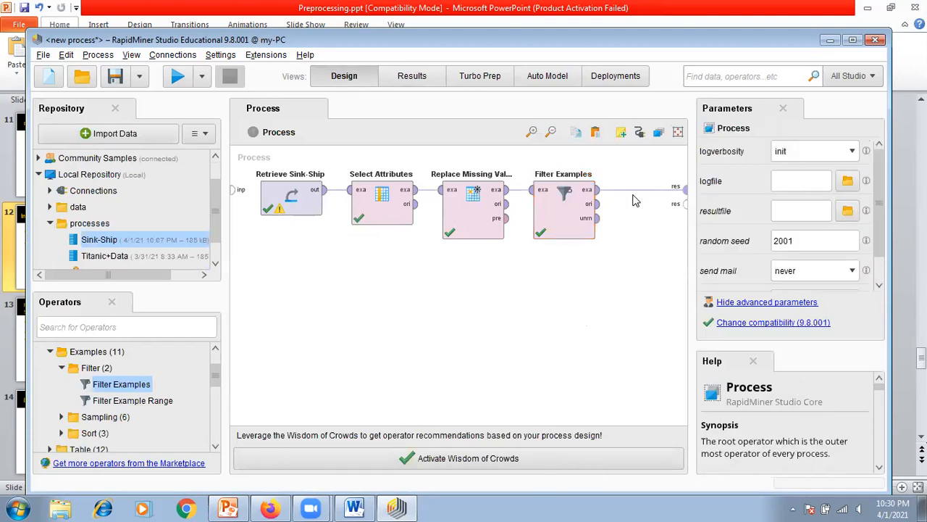
left_click_drag(192, 384, 195, 384)
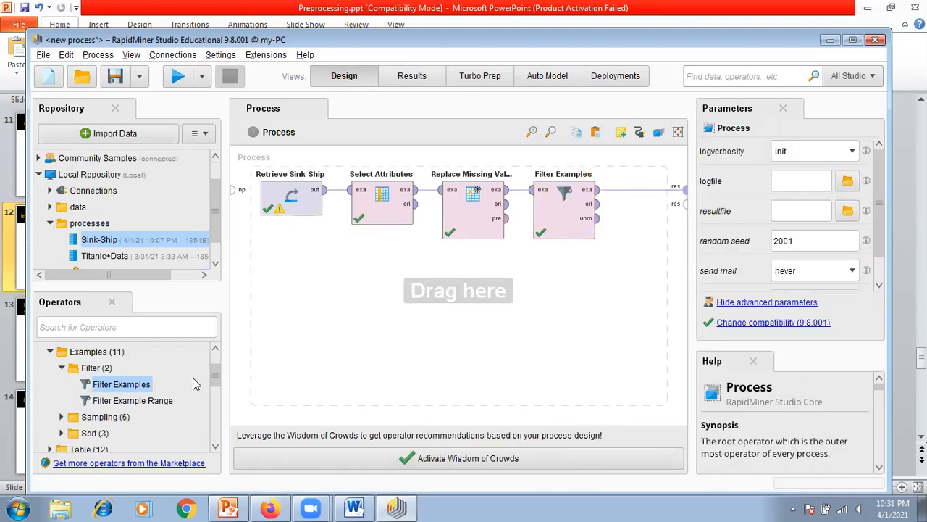
left_click(50, 352)
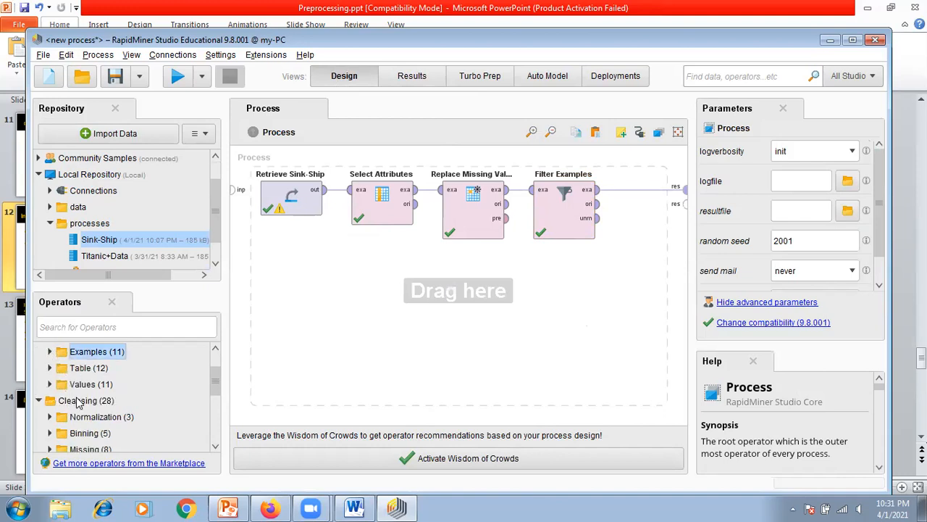
left_click(38, 401)
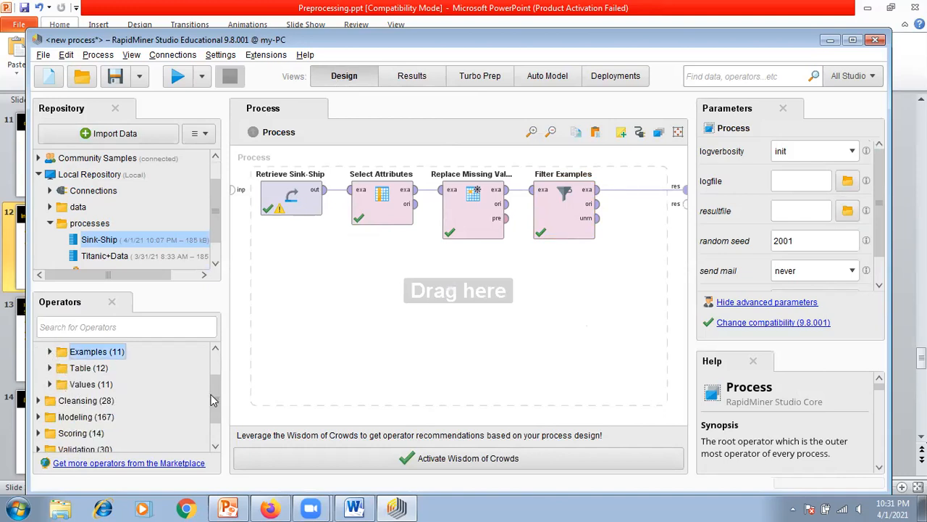
scroll(215, 382, "up", 1)
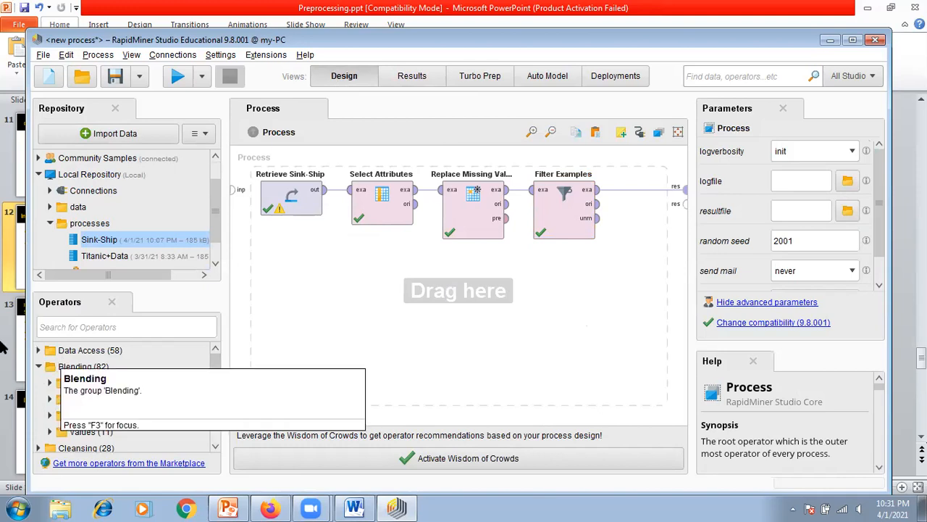
left_click(39, 367)
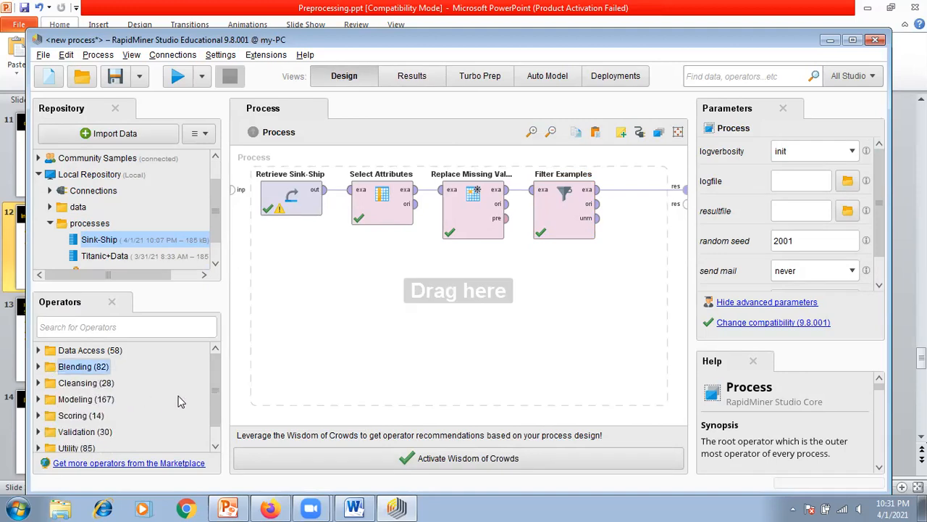
Step: Add a Discretize by Binning operator from the Binning group under Cleansing to the process
left_click_drag(215, 376, 215, 397)
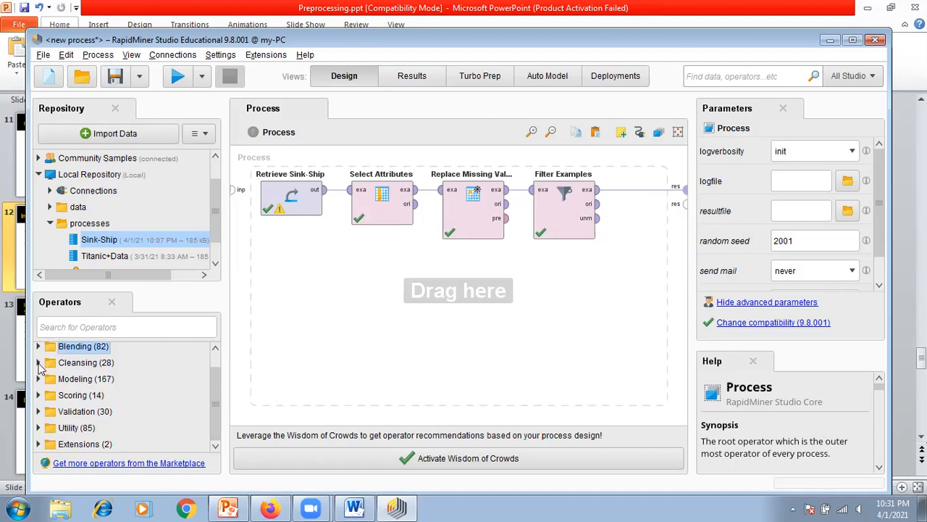
left_click(39, 363)
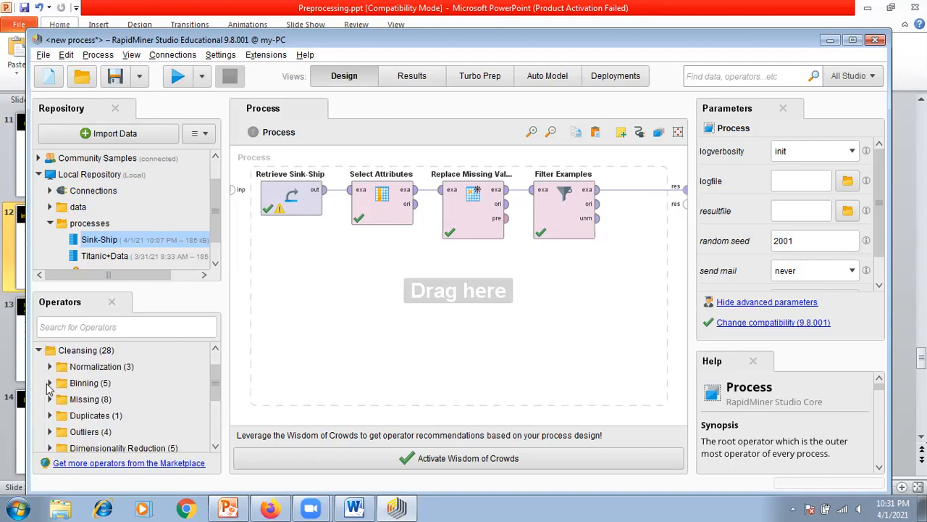
left_click(48, 384)
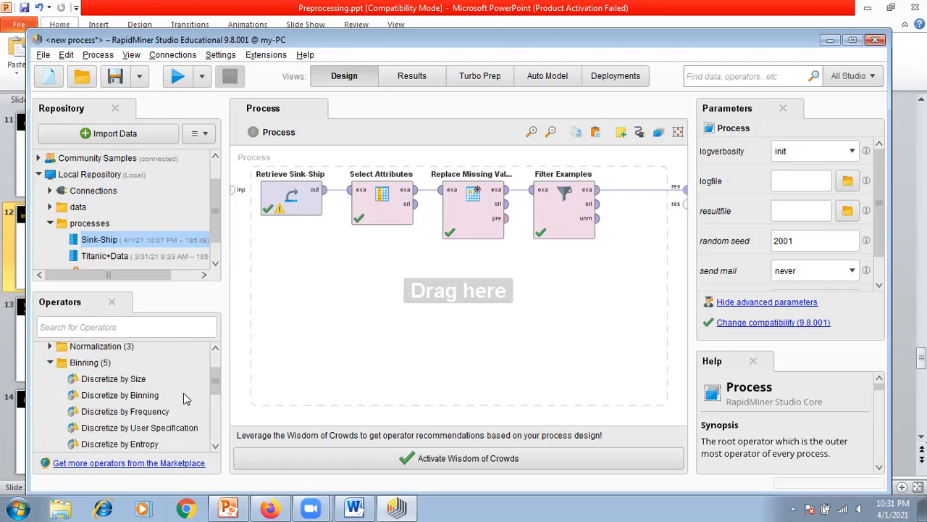
mouse_move(219, 382)
left_mouse_down()
mouse_move(216, 399)
mouse_move(217, 377)
mouse_move(220, 386)
left_mouse_up()
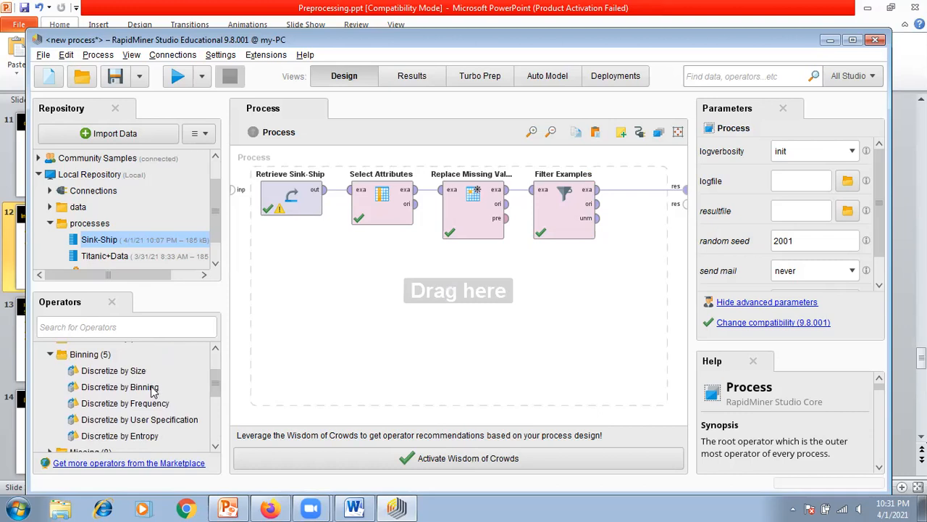
left_click_drag(130, 385, 418, 324)
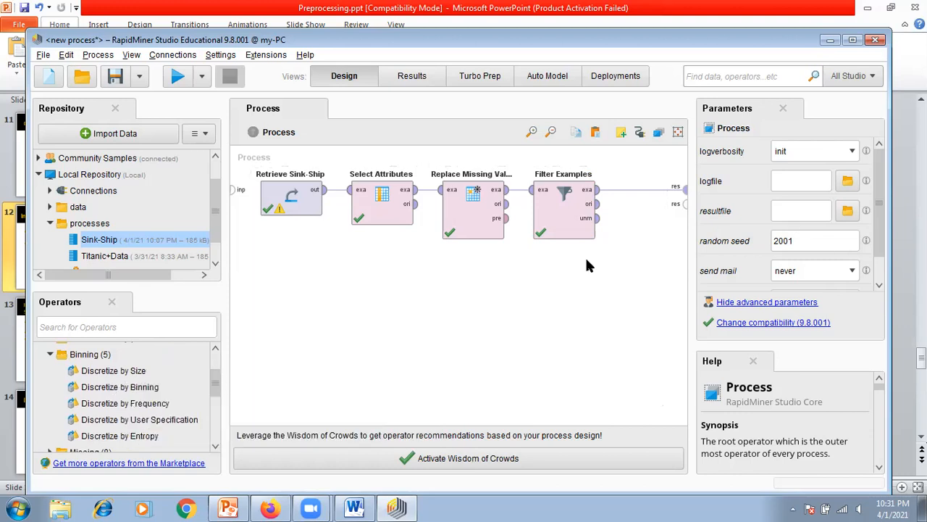
left_click_drag(103, 390, 518, 335)
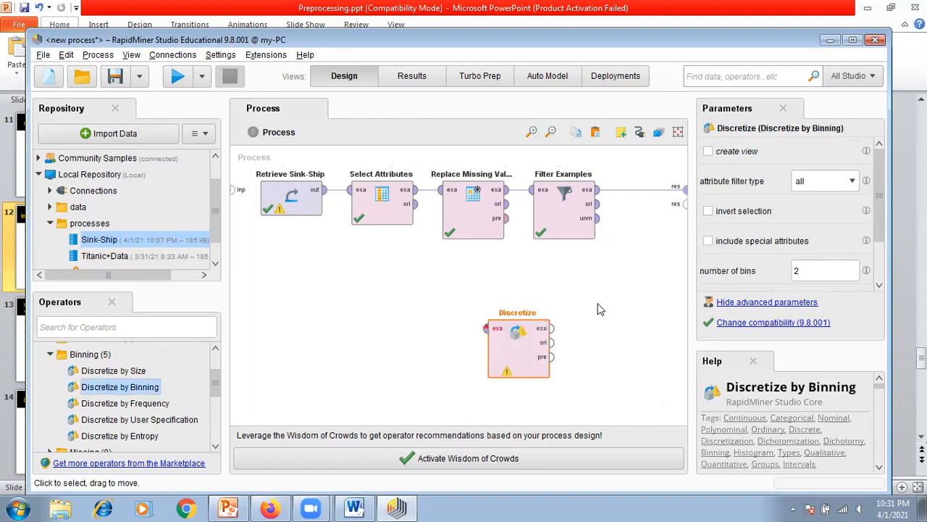
Step: Place Discretize after Filter Examples and rewire the chain so Filter Examples feeds Discretize, which feeds the process result
left_click(642, 191)
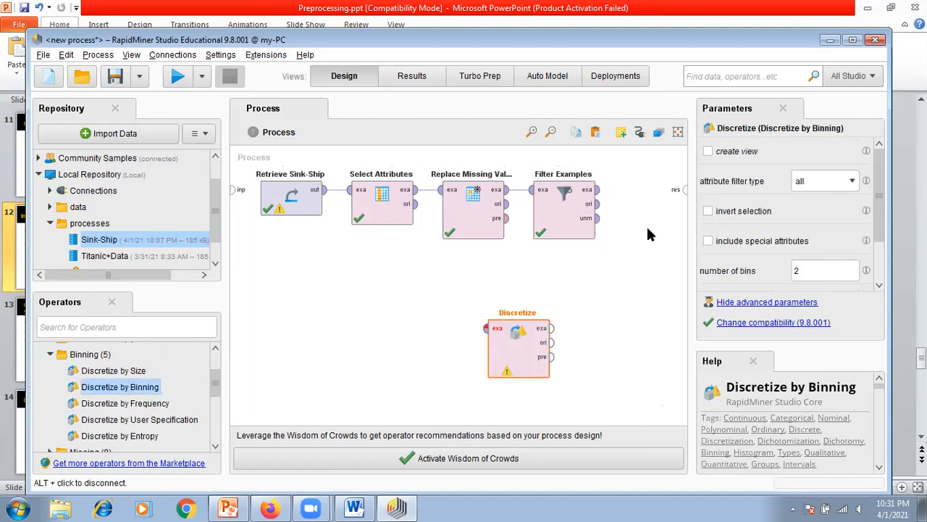
left_click_drag(511, 358, 631, 223)
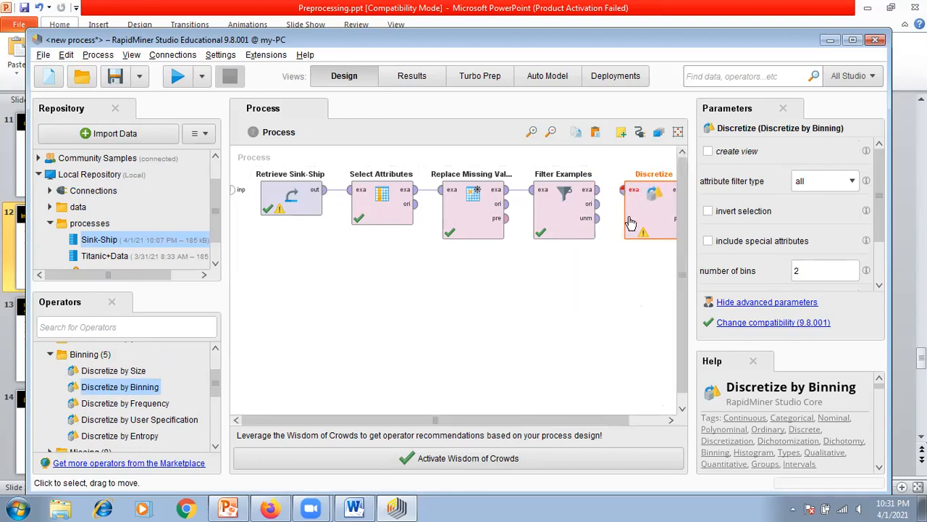
left_click_drag(591, 422, 654, 426)
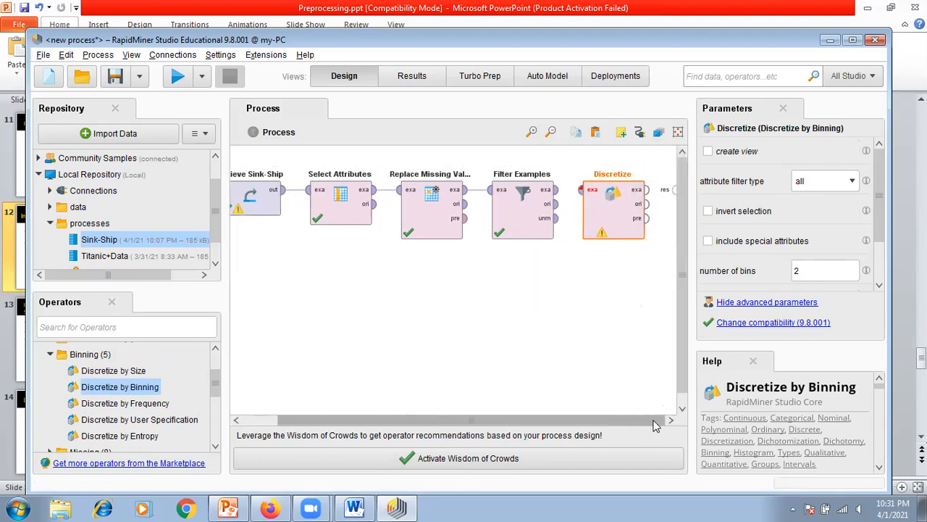
left_click_drag(560, 198, 582, 190)
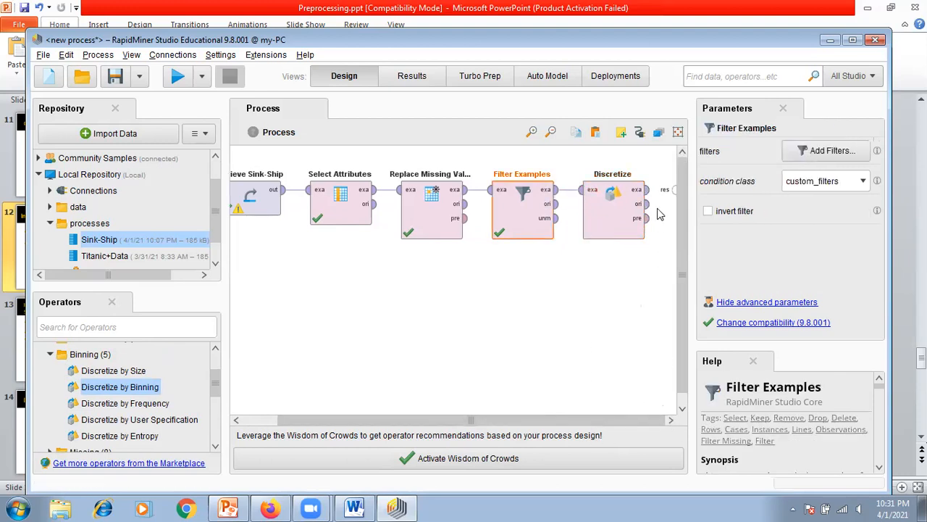
left_click_drag(649, 190, 673, 196)
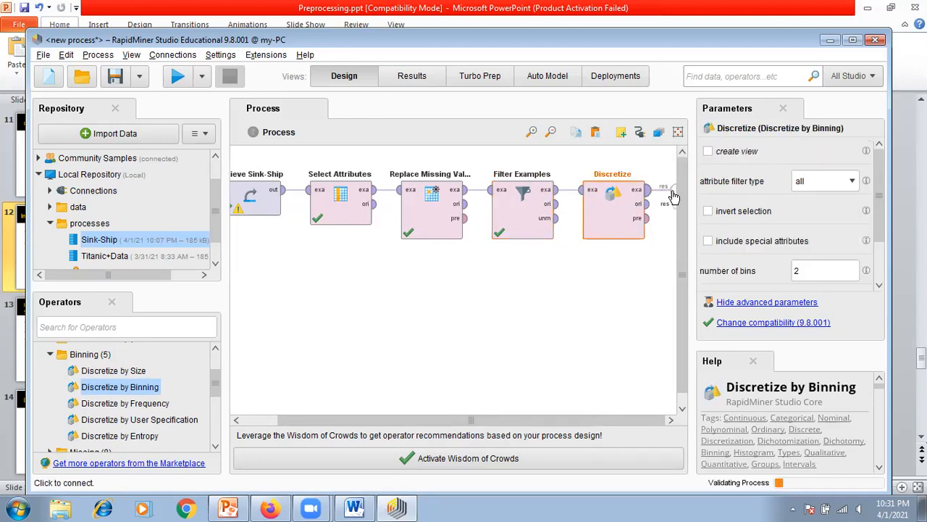
left_click(581, 313)
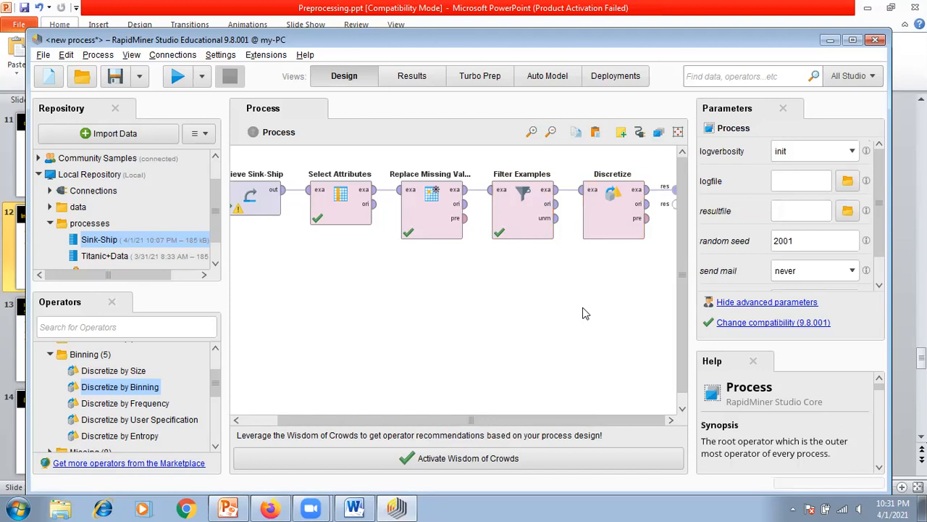
Step: Set the Discretize attribute filter type to single and choose Age as the attribute
left_click(600, 229)
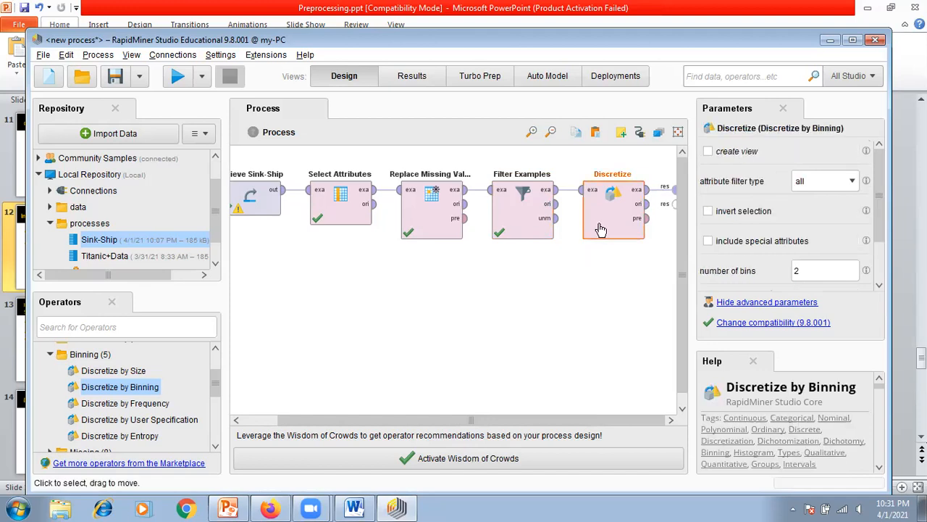
left_click(852, 182)
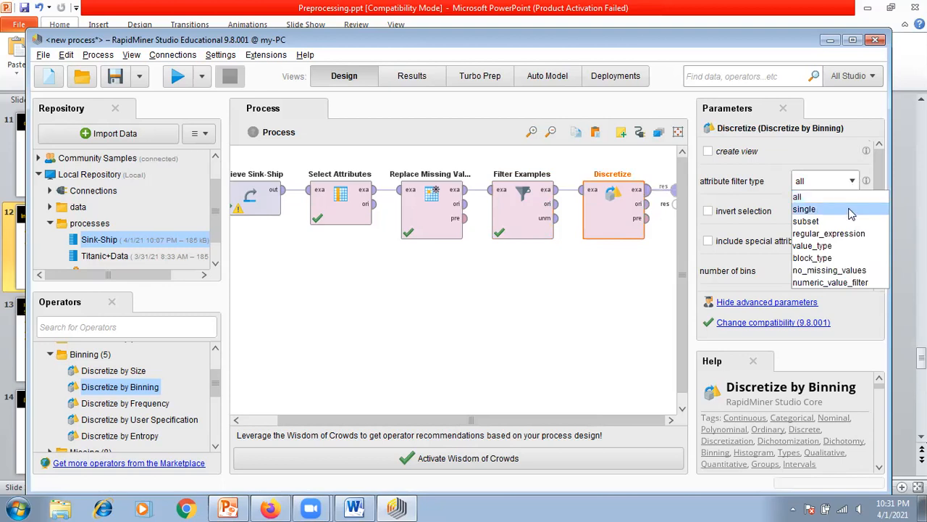
left_click(849, 211)
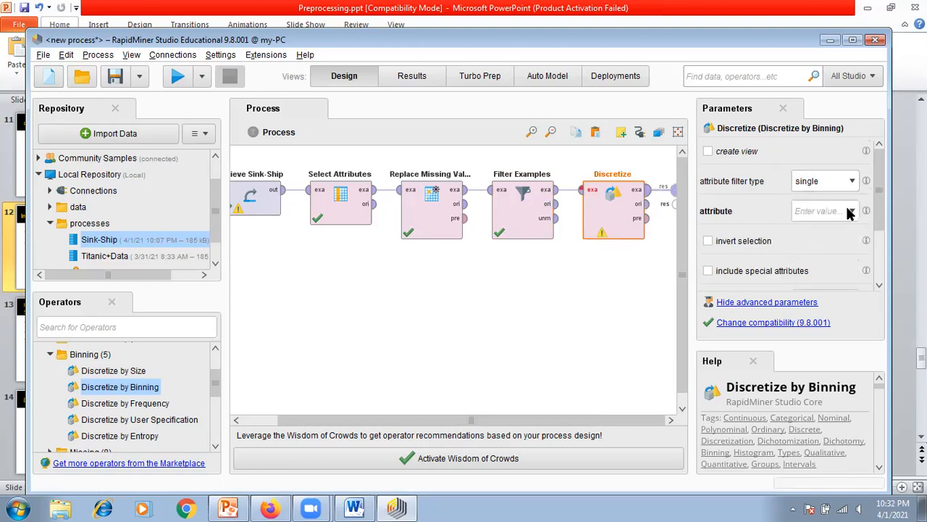
left_click(853, 213)
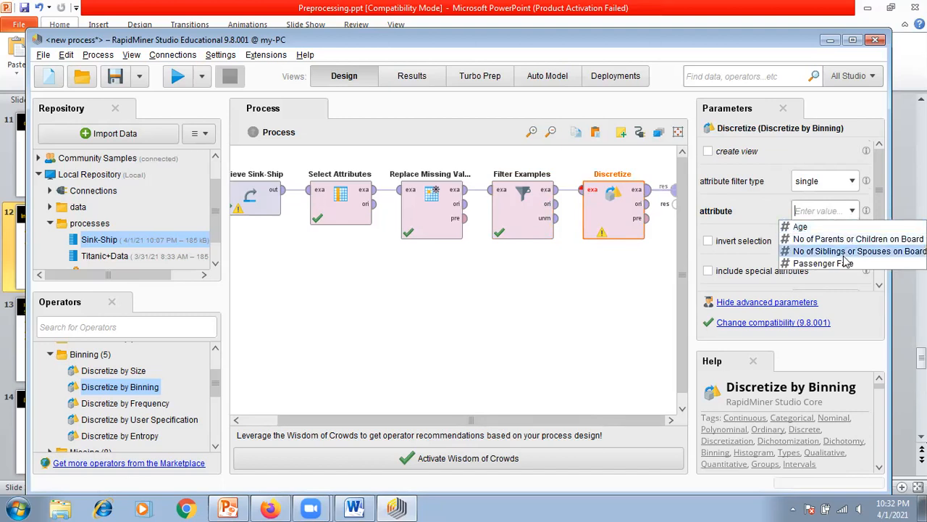
left_click(806, 228)
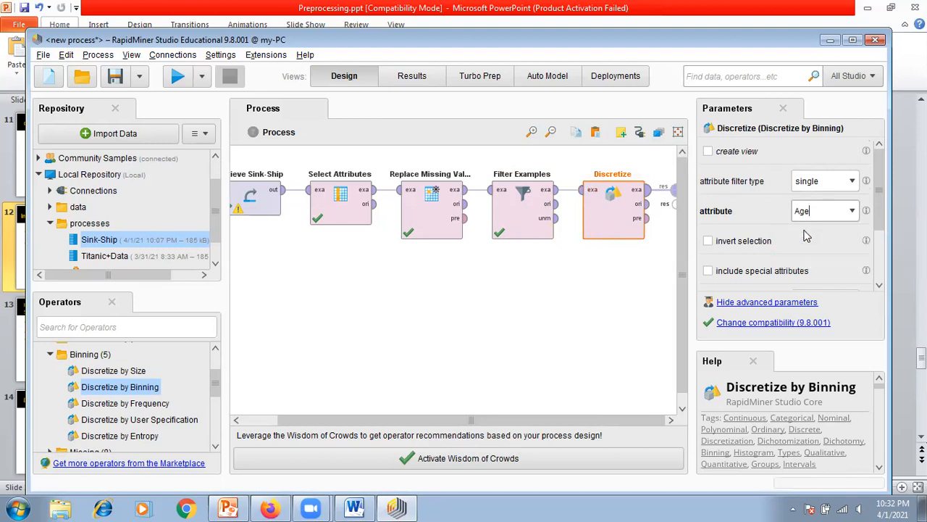
Step: Set the number of bins in Discretize to 3 and check its parameters
left_click_drag(882, 192, 882, 241)
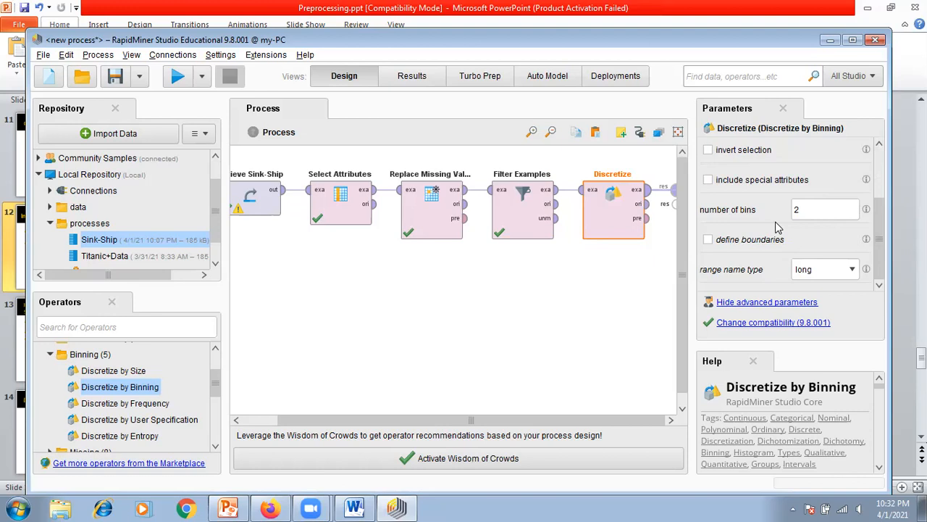
left_click(805, 215)
key("BackSpace")
type("3")
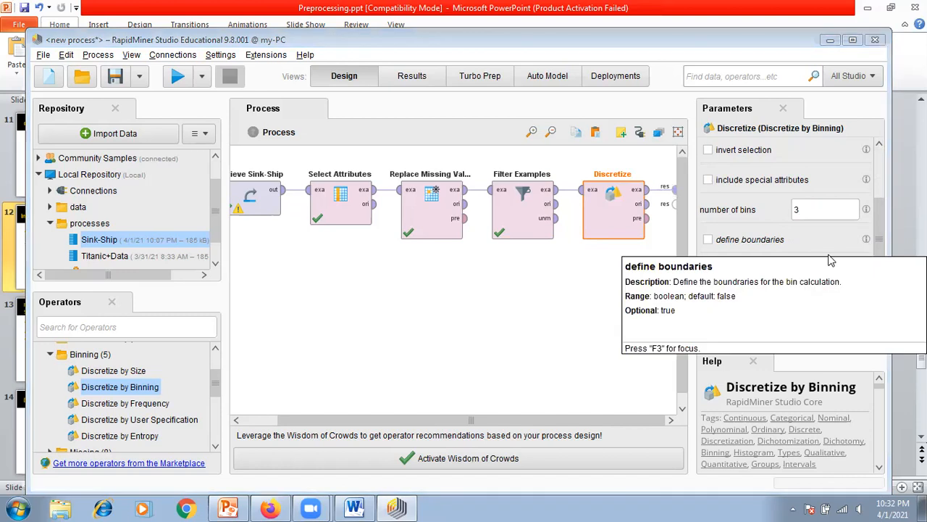
left_click(590, 294)
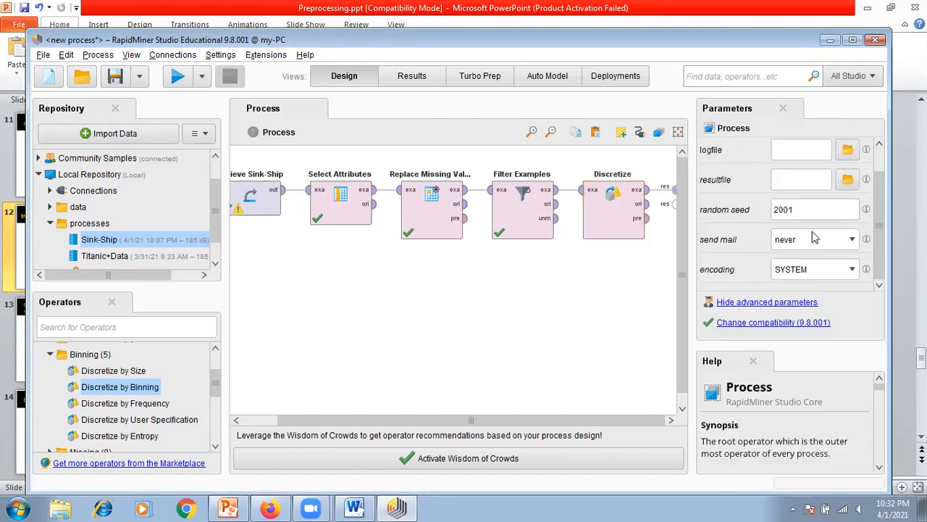
left_click(627, 226)
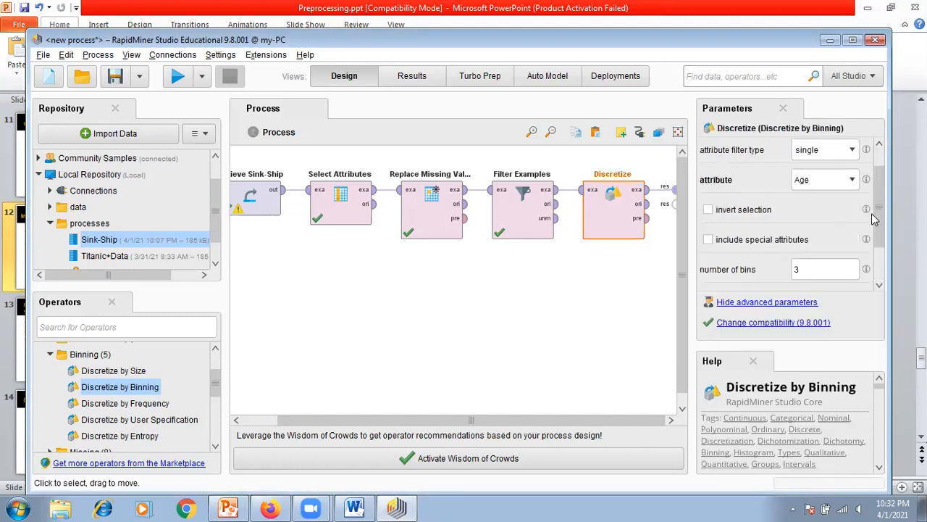
left_click(539, 303)
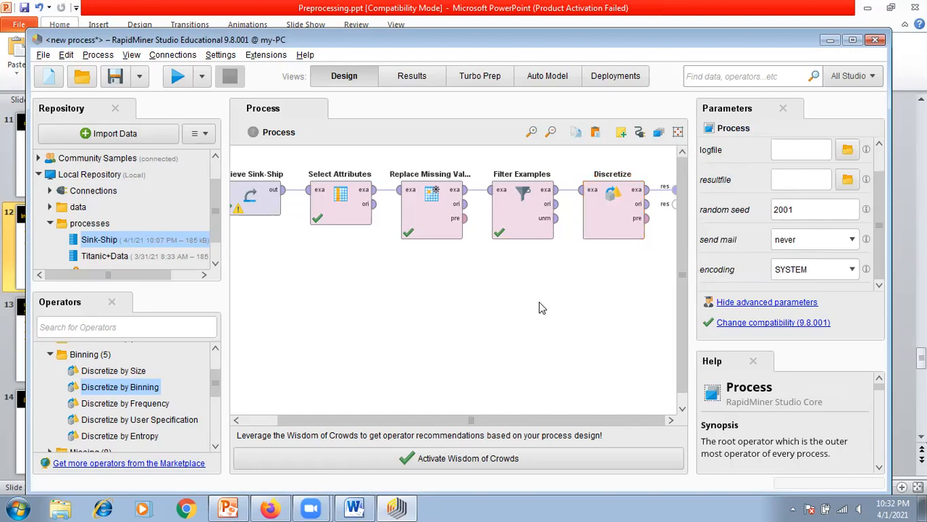
Step: Run the process and review the binned Age ranges with the Age column widened and sorted in ascending order
left_click(178, 78)
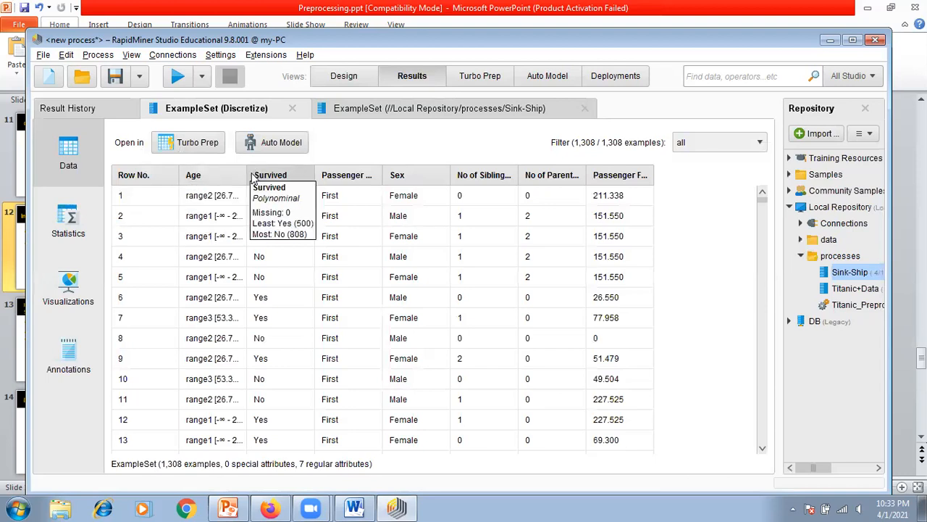
left_click_drag(247, 177, 341, 189)
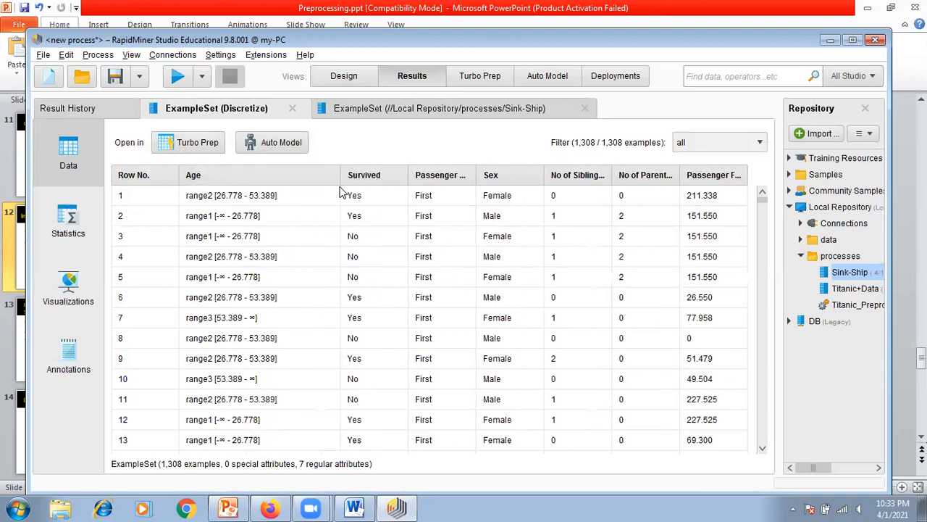
left_click(272, 181)
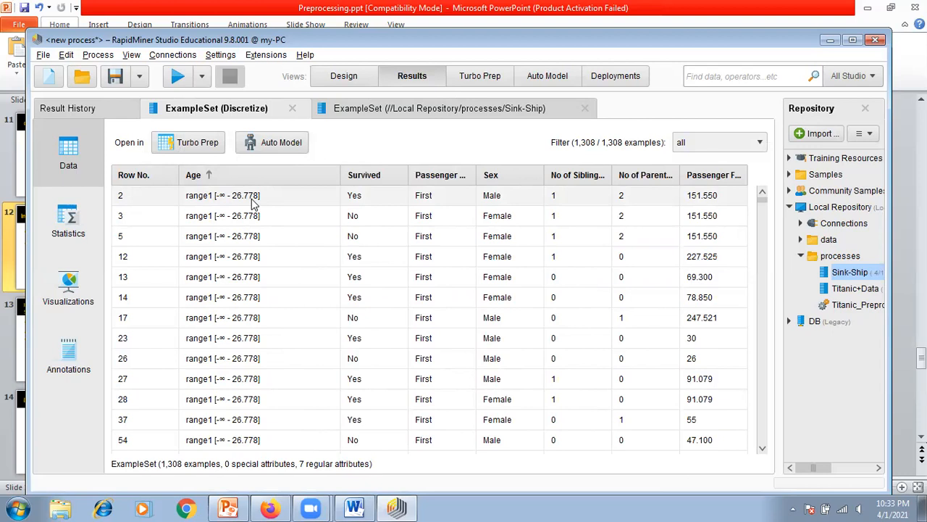
scroll(268, 293, "down", 7)
scroll(274, 304, "down", 13)
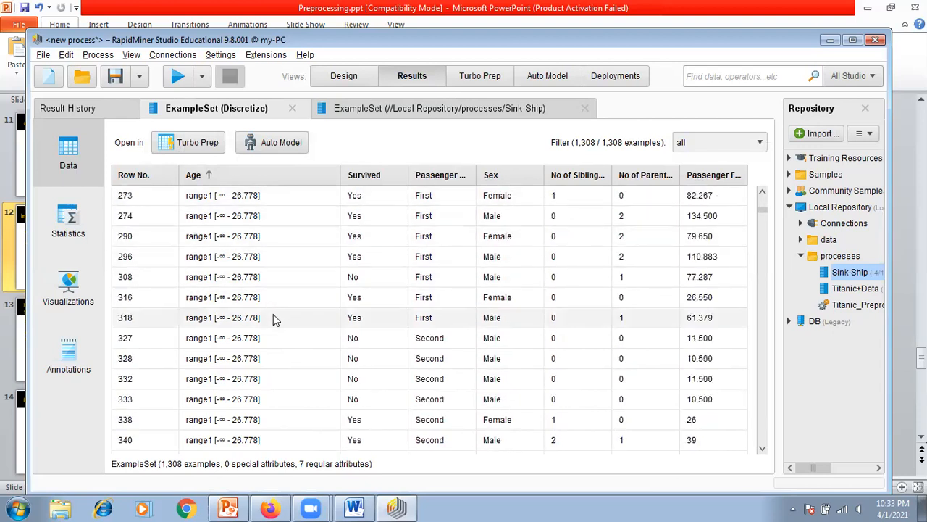
scroll(273, 319, "down", 5)
left_click_drag(761, 211, 764, 295)
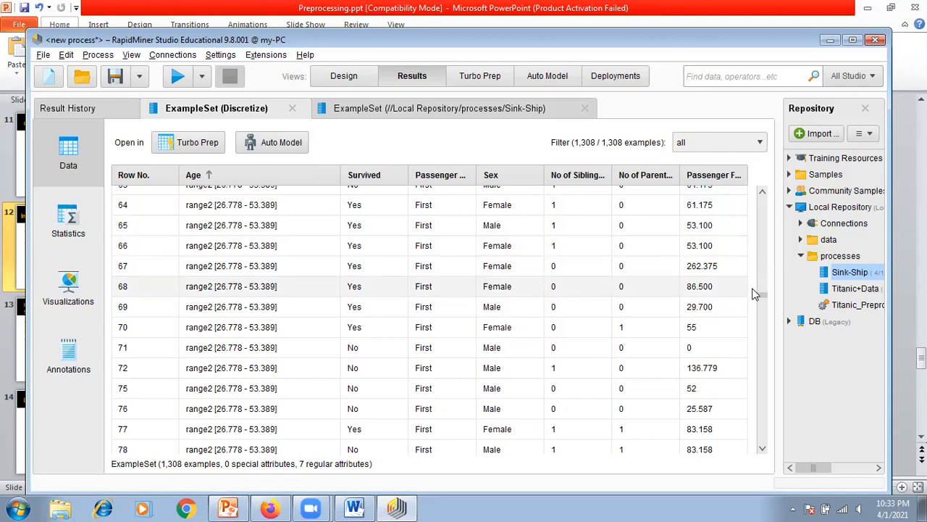
Step: Examine the rows that fall in the highest Age range of the discretized results
left_click_drag(765, 294, 762, 432)
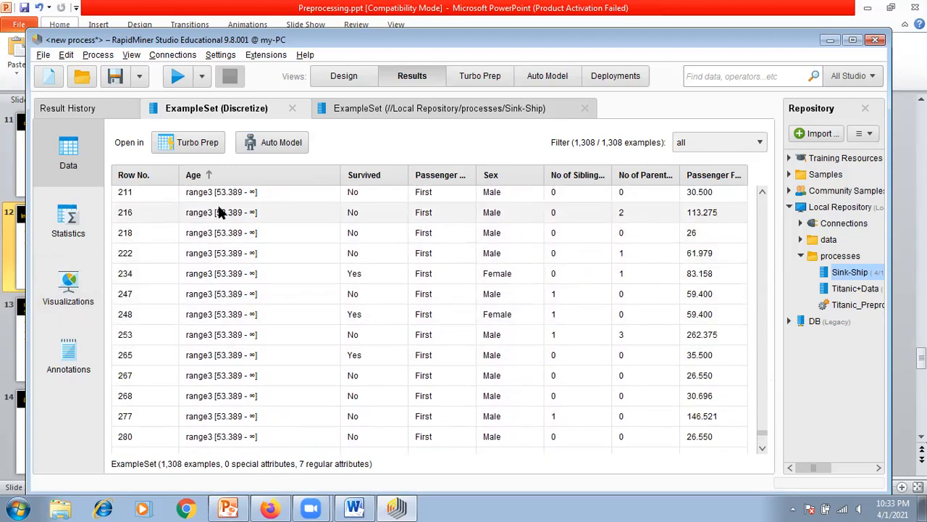
scroll(221, 211, "up", 3)
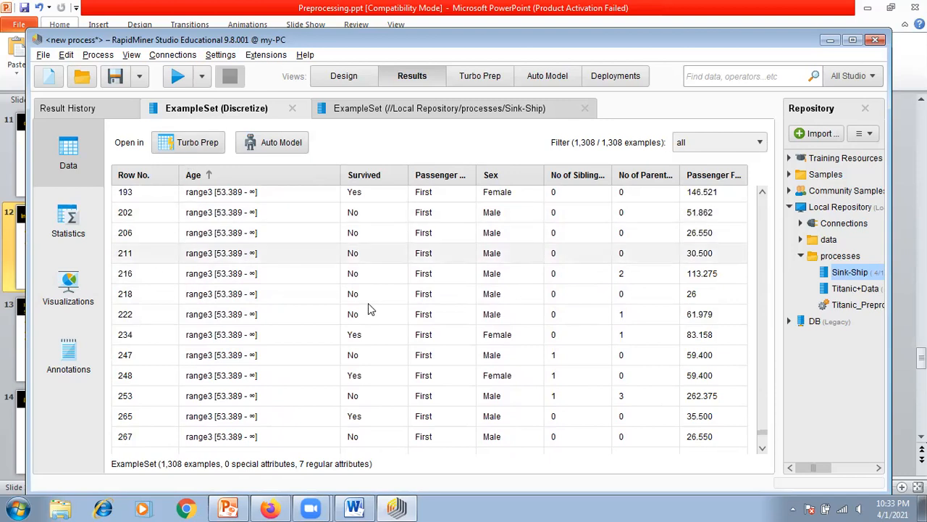
scroll(232, 261, "down", 5)
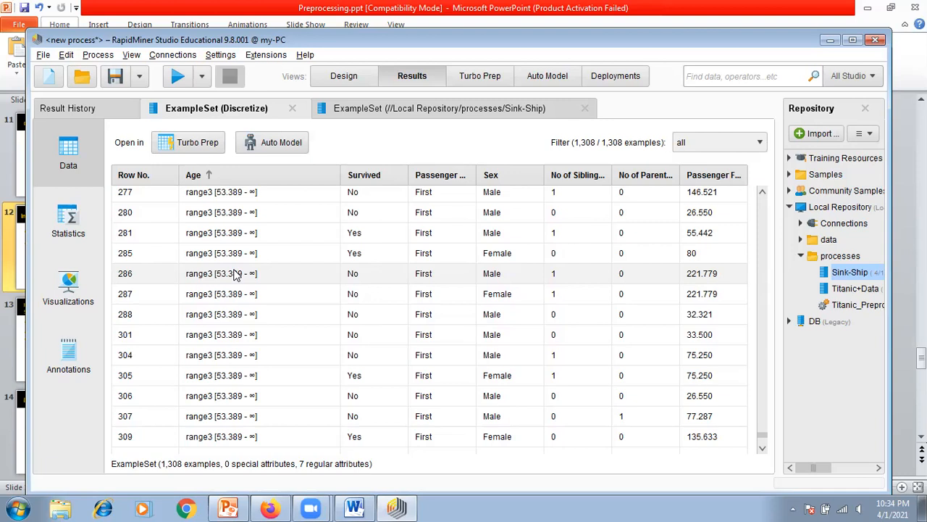
Step: Add a Set Role operator from the Names & Roles group of Blending attributes to the process, below the existing chain
left_click(352, 82)
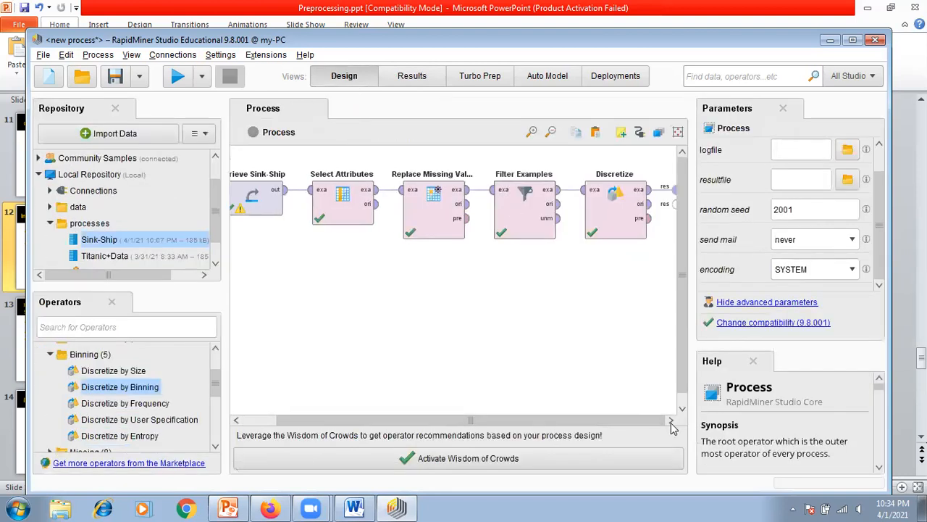
mouse_move(365, 423)
left_mouse_down()
mouse_move(348, 426)
mouse_move(382, 426)
left_mouse_up()
left_click(50, 354)
left_click_drag(220, 389, 216, 361)
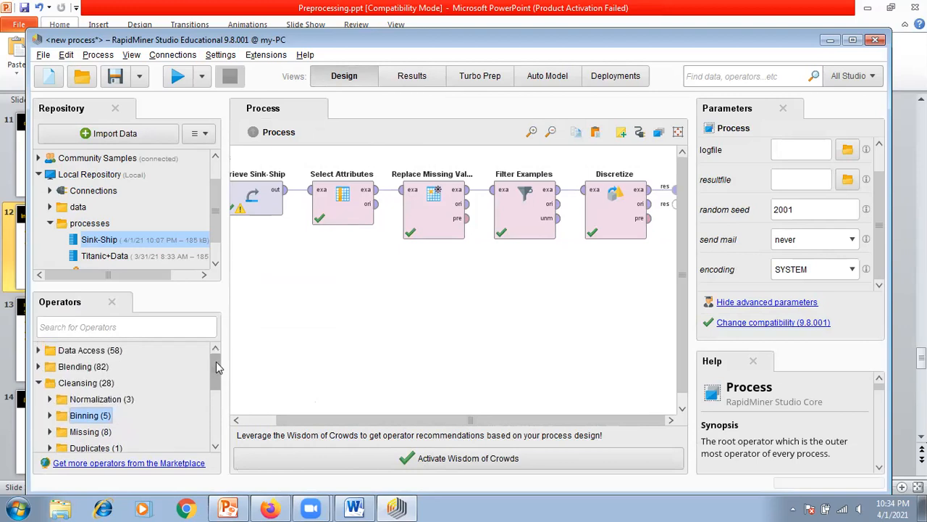
left_click(39, 383)
left_click(39, 366)
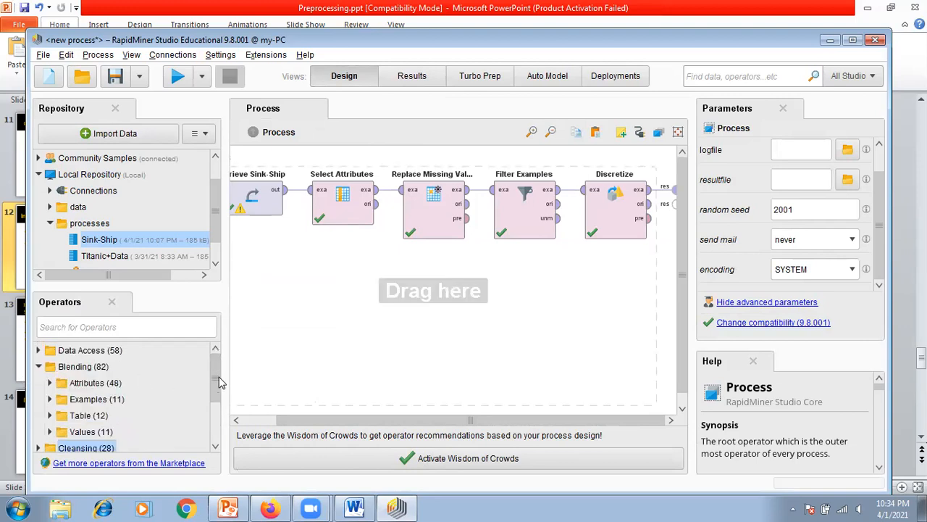
left_click_drag(215, 377, 215, 383)
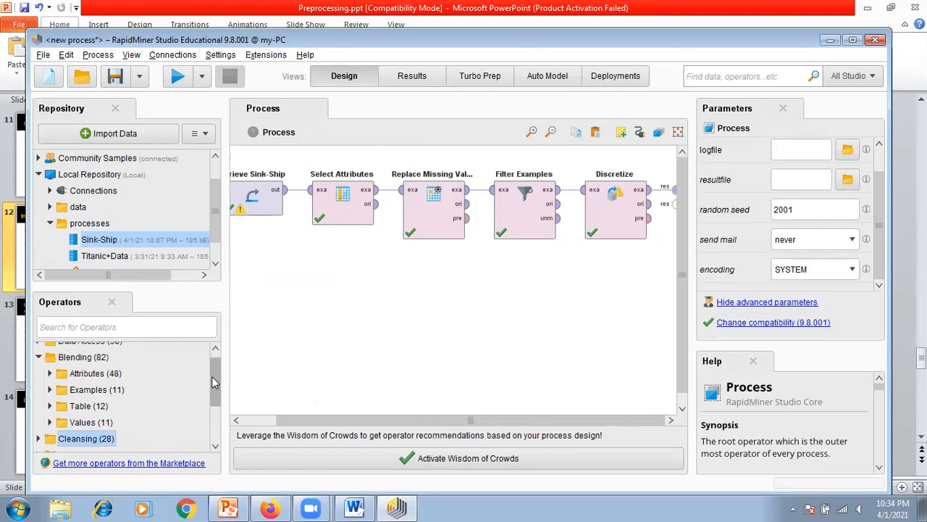
left_click(51, 380)
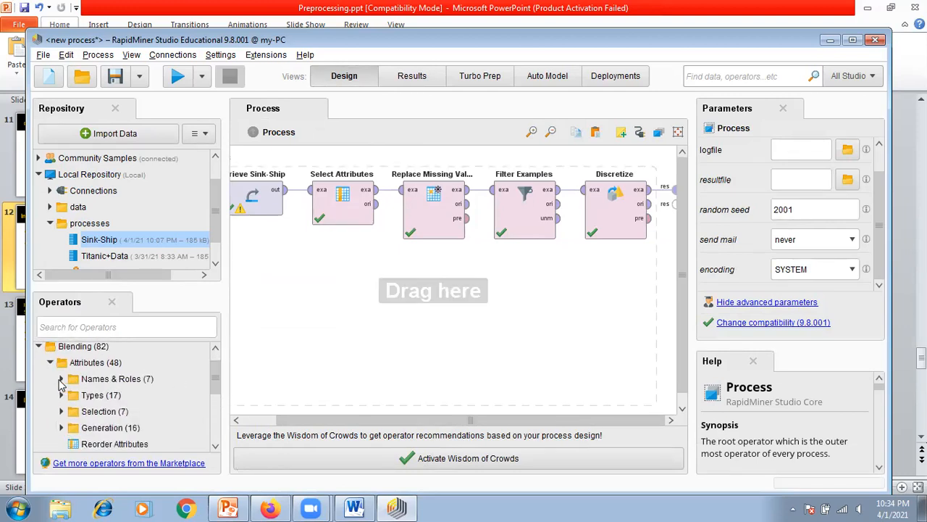
left_click(60, 379)
left_click_drag(213, 381, 216, 397)
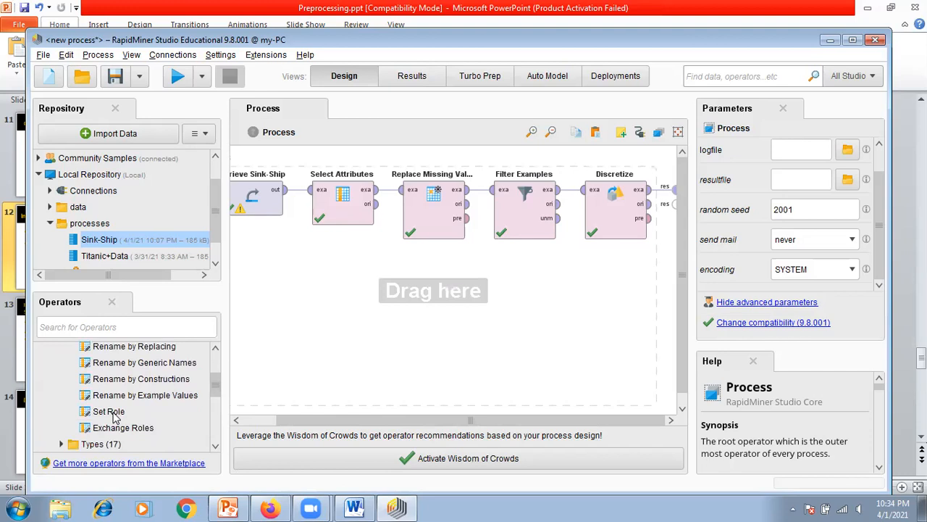
left_click_drag(220, 383, 221, 382)
left_click_drag(106, 419, 551, 353)
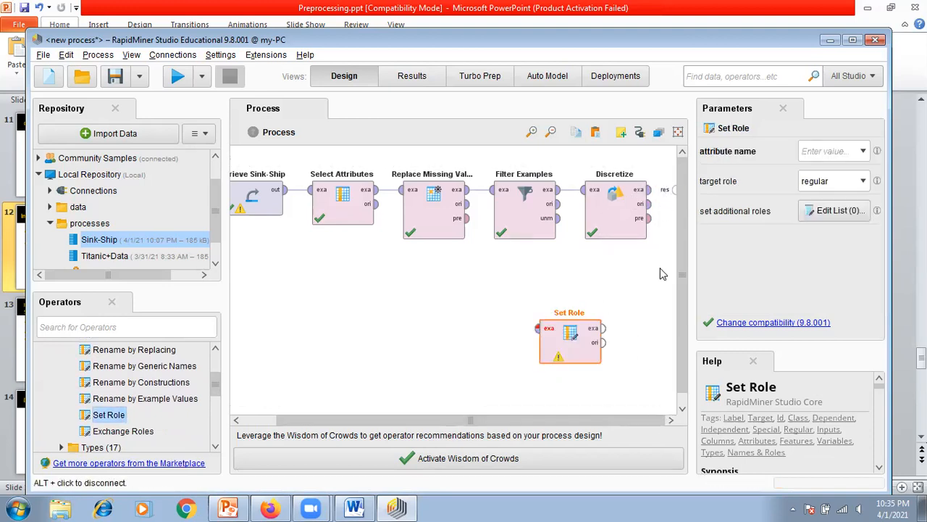
Step: Wire Discretize's example output into Set Role and Set Role into the process result, placing Set Role in line after Discretize
left_click_drag(650, 205, 538, 328)
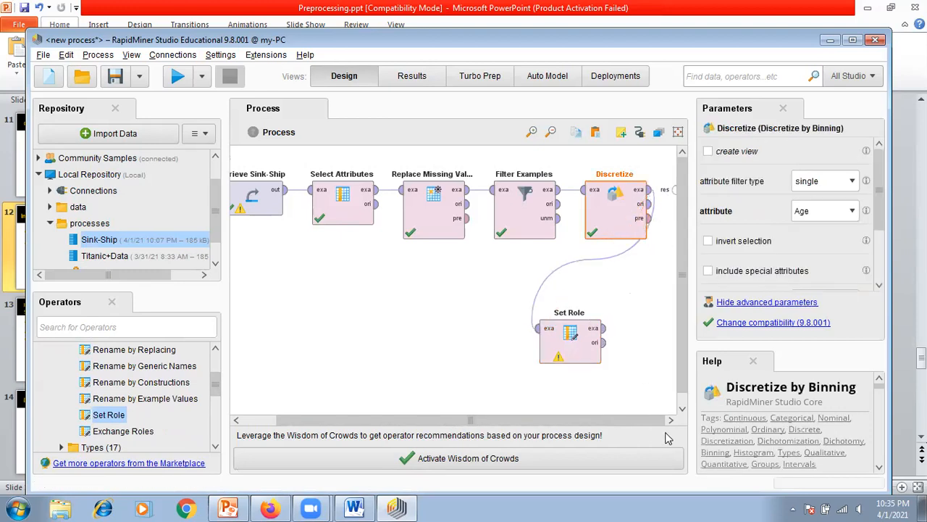
left_click(608, 333)
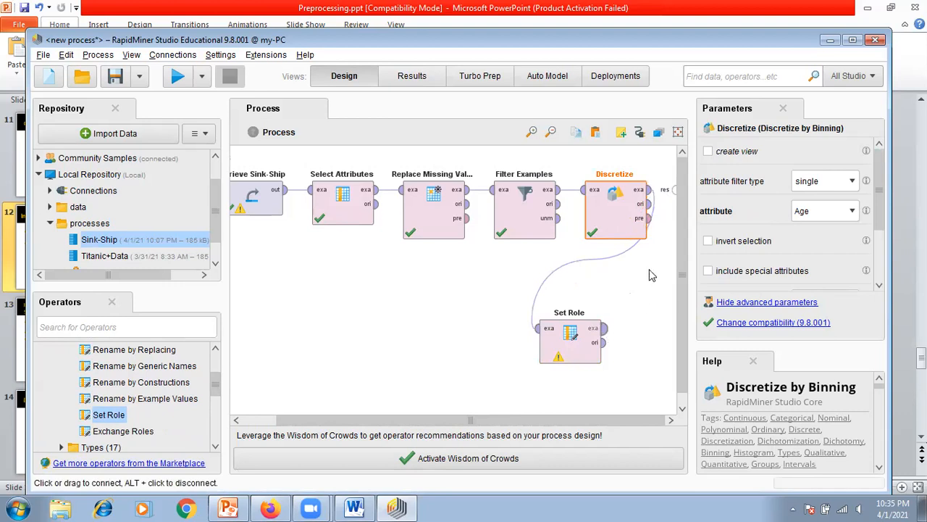
left_click(674, 201)
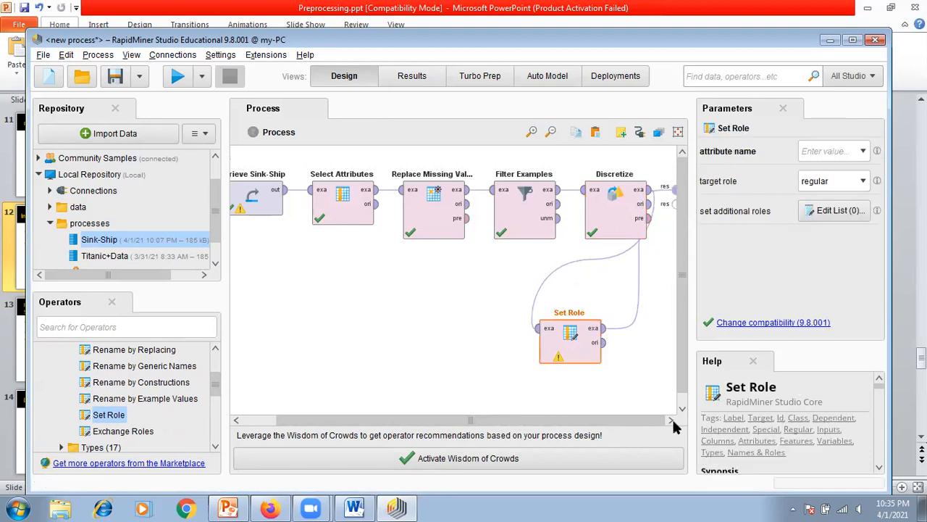
left_click_drag(591, 351, 673, 224)
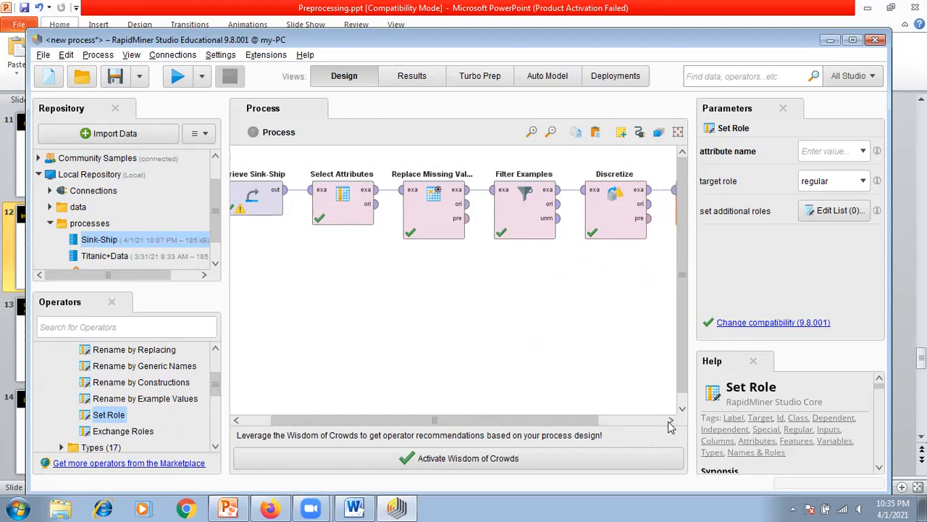
left_click(670, 420)
left_click(669, 421)
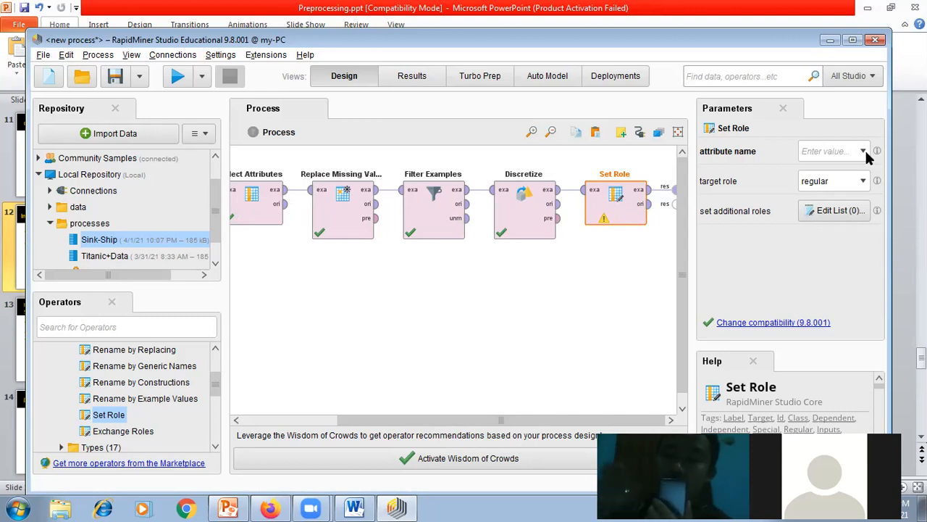
Step: Configure Set Role with Survived as the attribute name and label as the target role
left_click(863, 152)
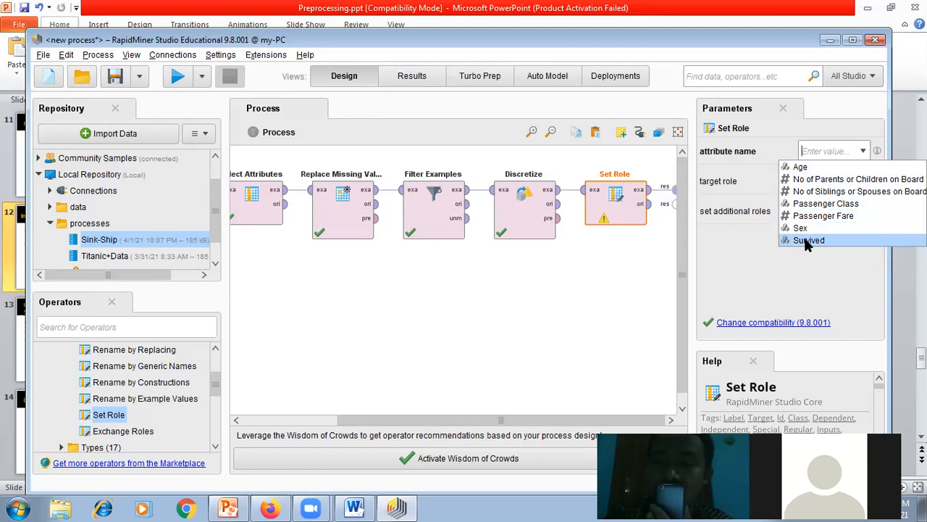
left_click(805, 240)
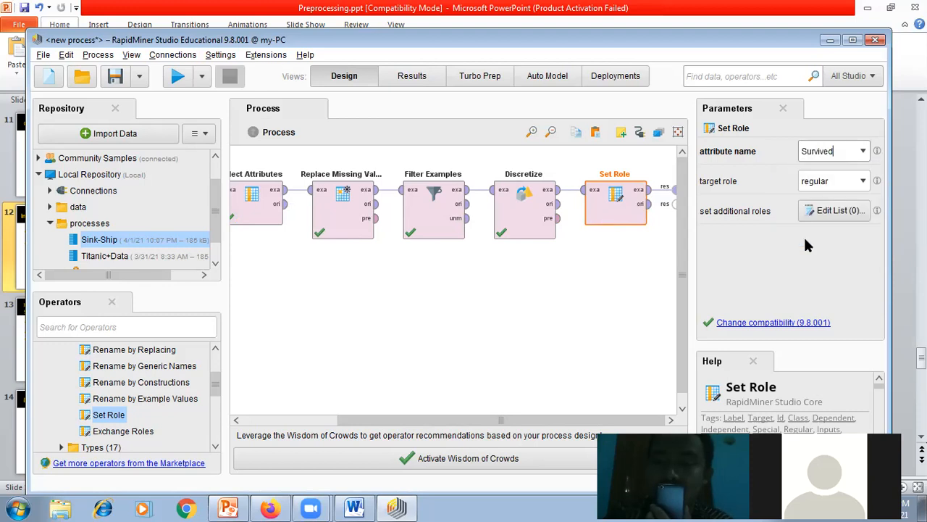
left_click(863, 180)
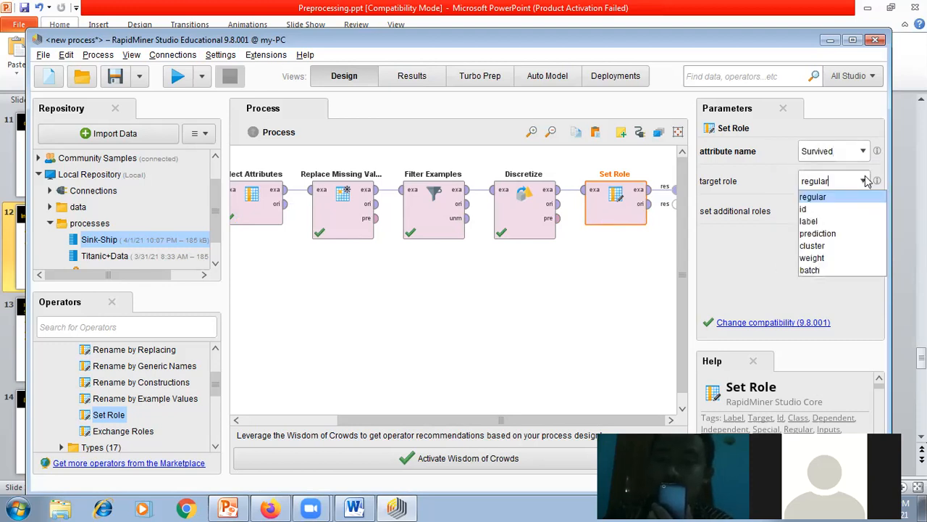
left_click(811, 223)
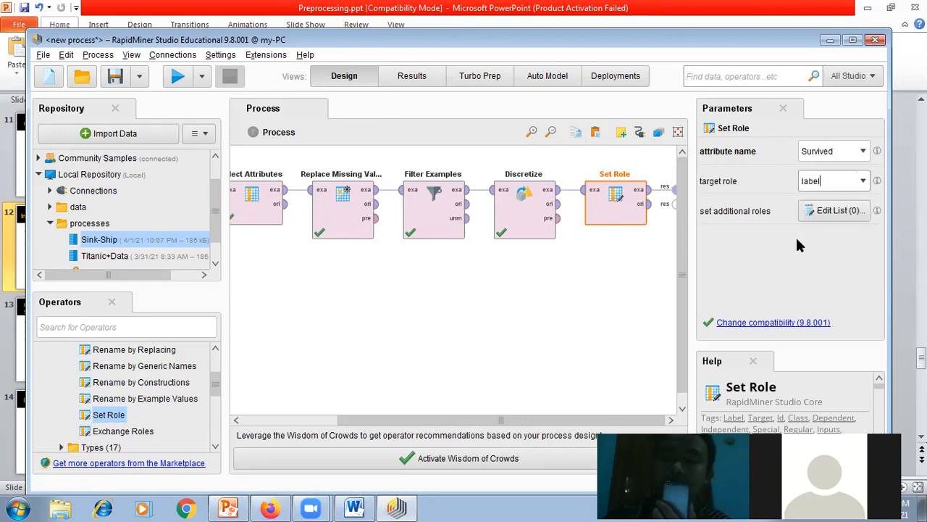
left_click(495, 301)
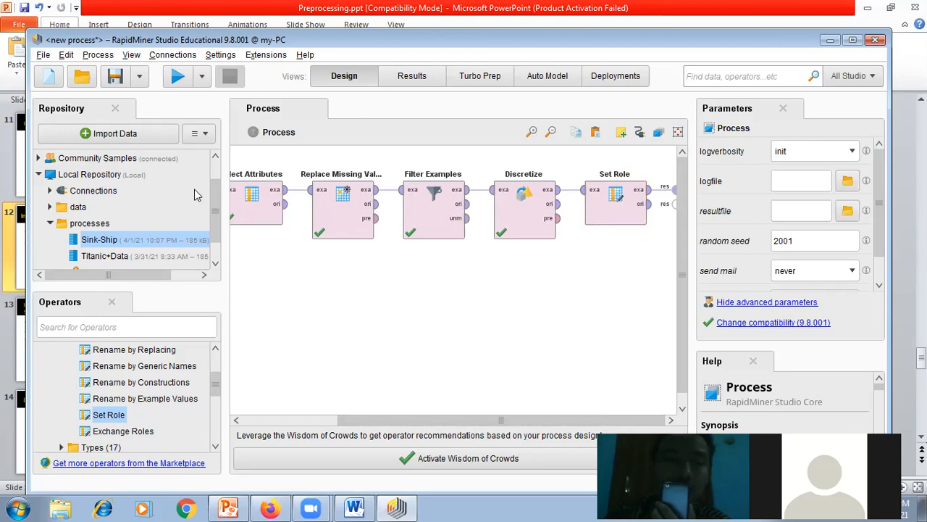
Step: Run the process and review the Survived column in the Set Role results
left_click(174, 83)
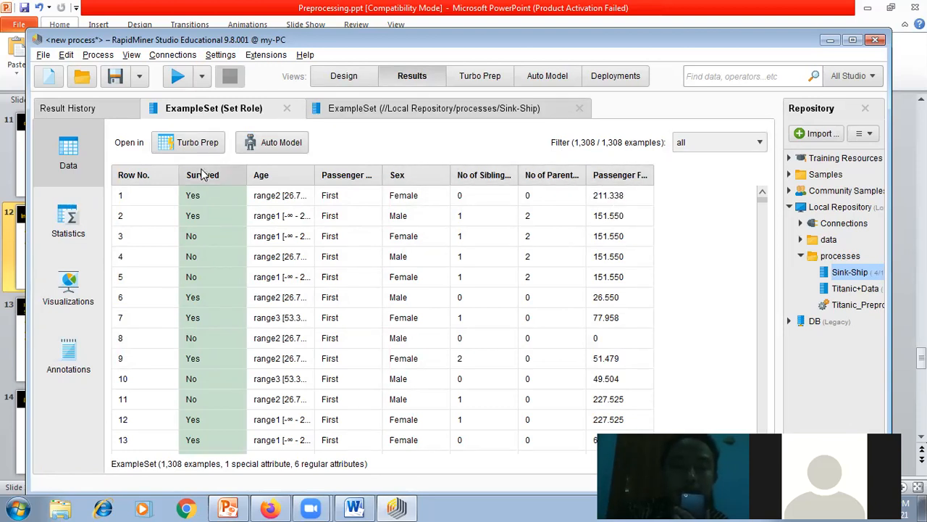
mouse_move(204, 174)
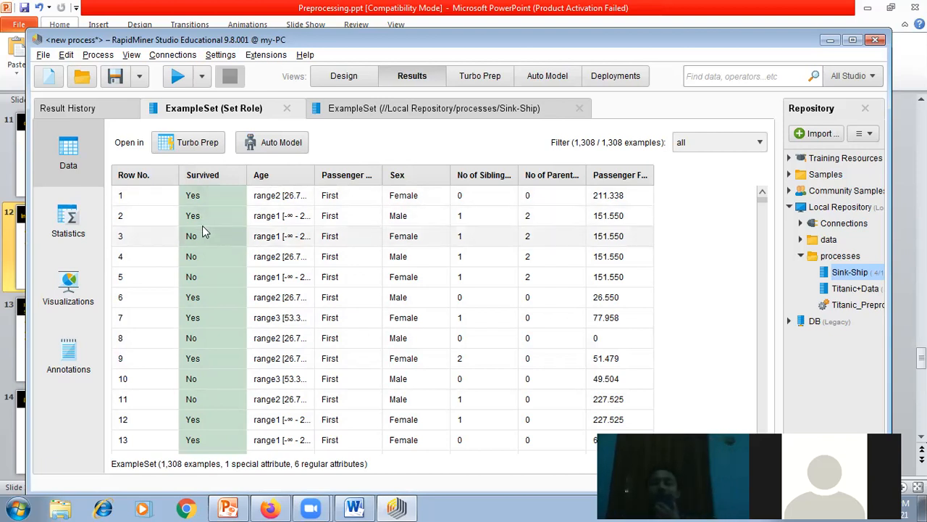
Step: Add a Decision Tree operator from the Trees group of Predictive modeling to the process design, below the existing chain
left_click(341, 78)
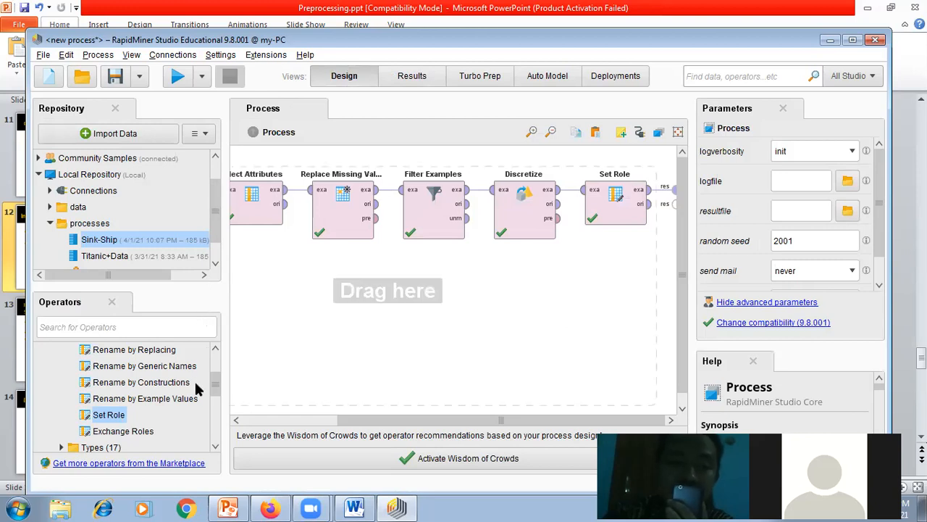
mouse_move(216, 385)
left_mouse_down()
mouse_move(217, 364)
mouse_move(220, 399)
mouse_move(217, 380)
left_mouse_up()
left_click(51, 347)
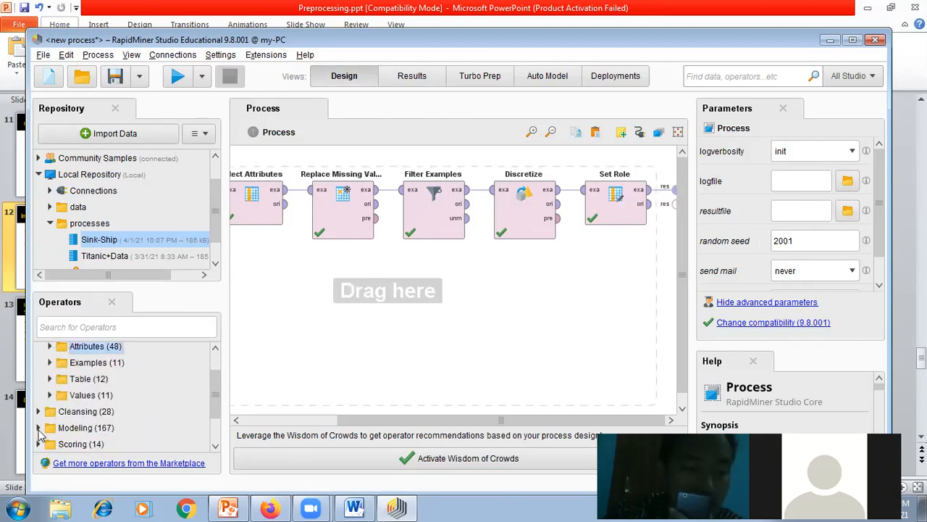
left_click(39, 428)
left_click_drag(210, 390, 212, 408)
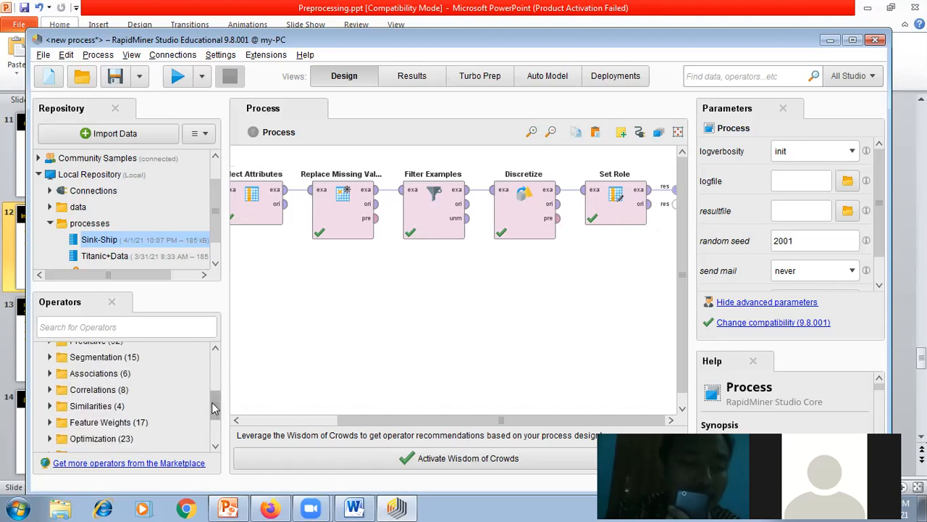
scroll(125, 384, "up", 1)
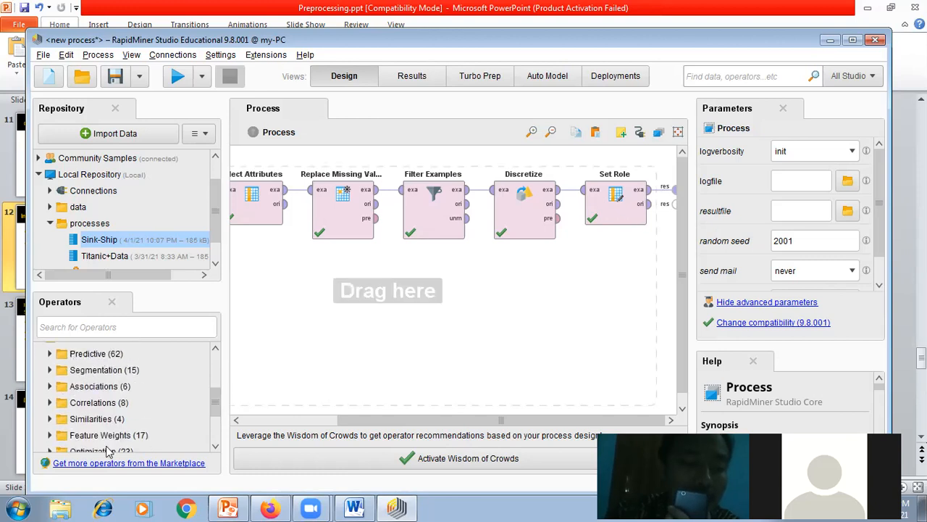
left_click_drag(216, 410, 213, 404)
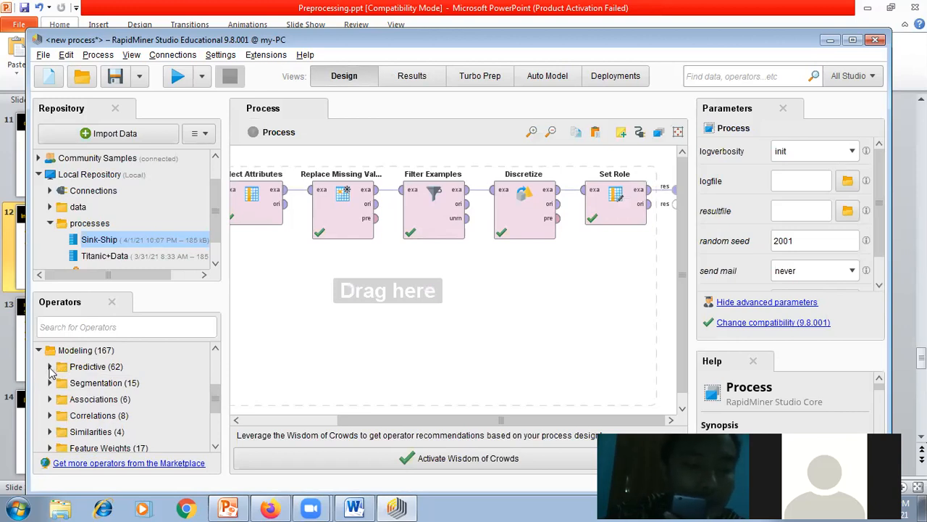
left_click(50, 368)
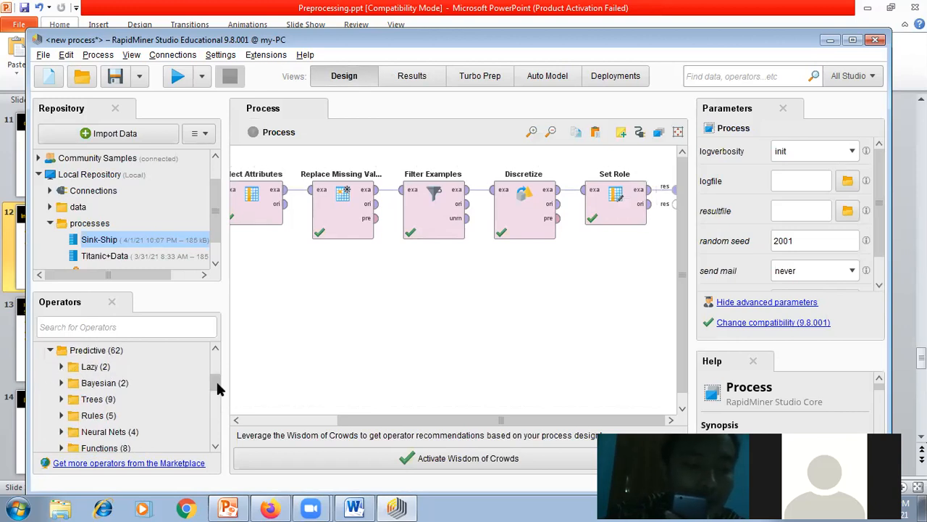
left_click(61, 400)
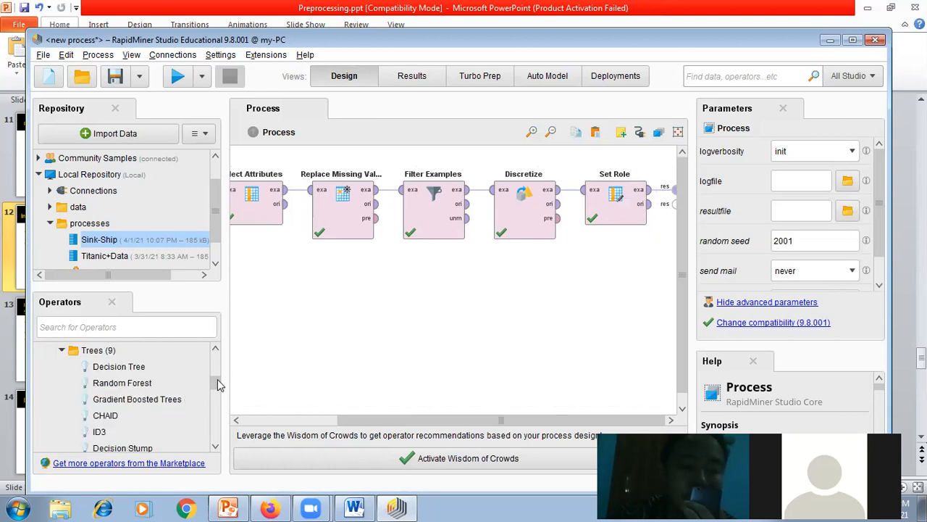
mouse_move(216, 372)
left_mouse_down()
mouse_move(215, 397)
mouse_move(216, 371)
left_mouse_up()
left_click_drag(119, 387, 509, 329)
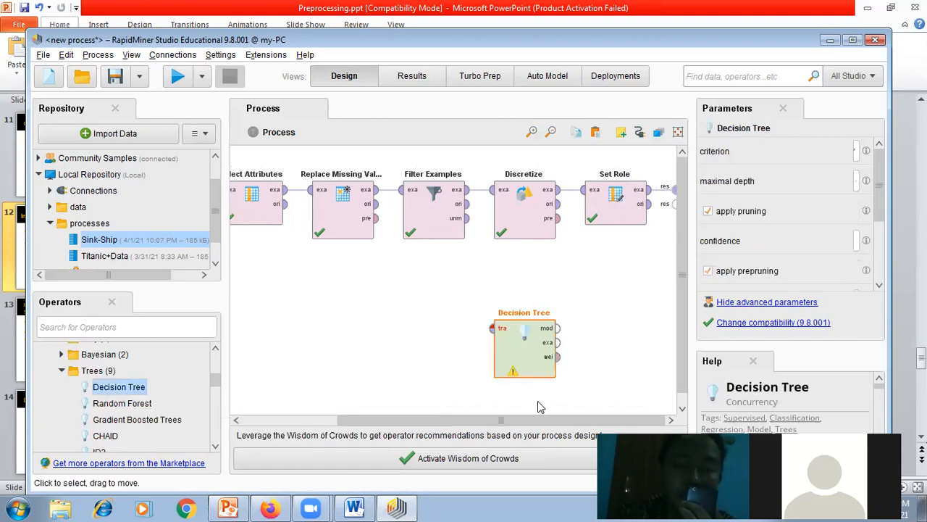
Step: Move Decision Tree to below and beyond Set Role, and connect Set Role's example output to its training input
left_click(657, 205, "alt")
left_click_drag(526, 360, 662, 342)
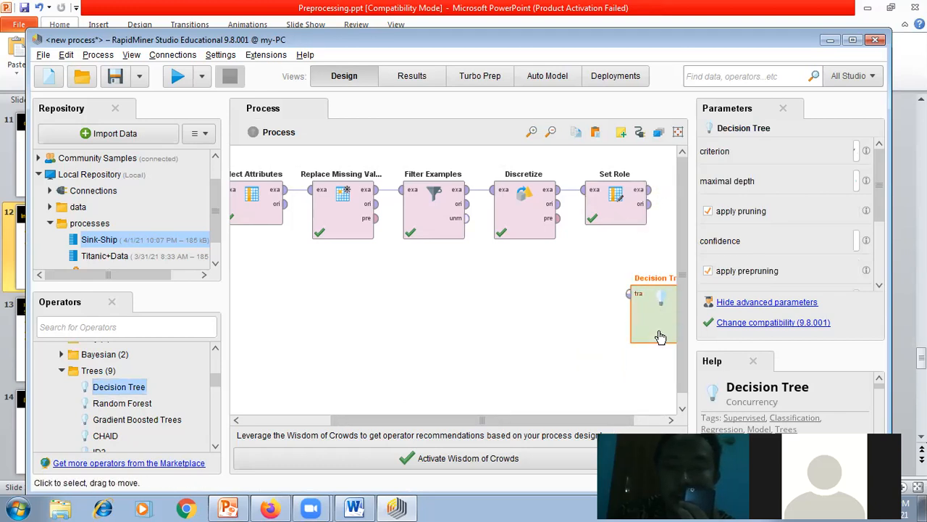
left_click(649, 204)
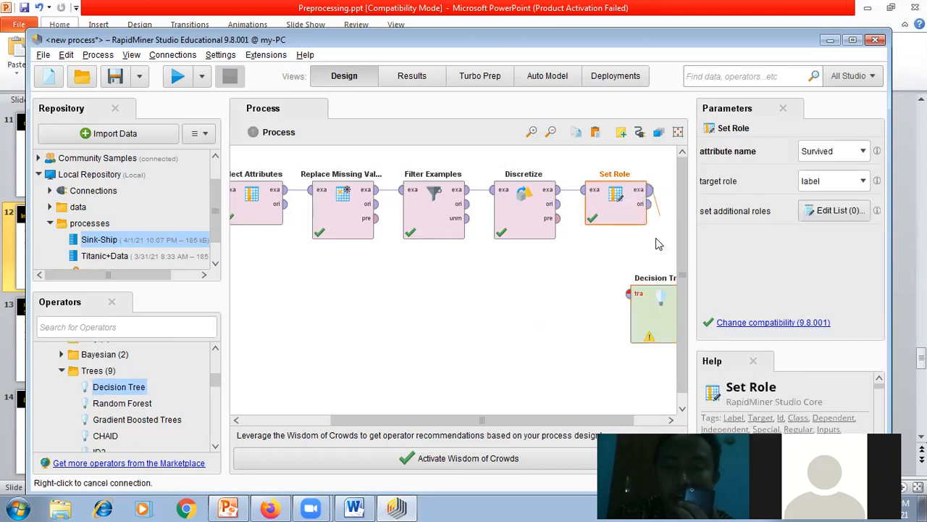
left_click(627, 297)
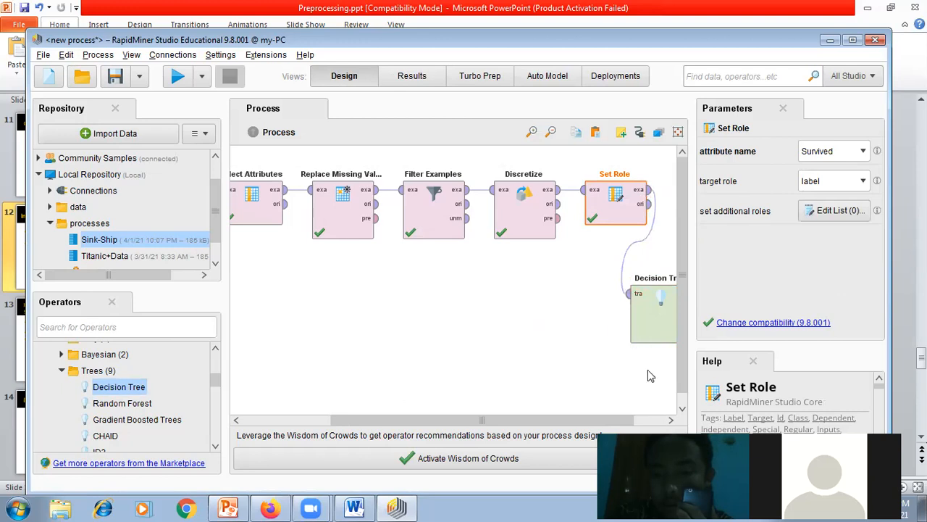
left_click(670, 420)
left_click(670, 421)
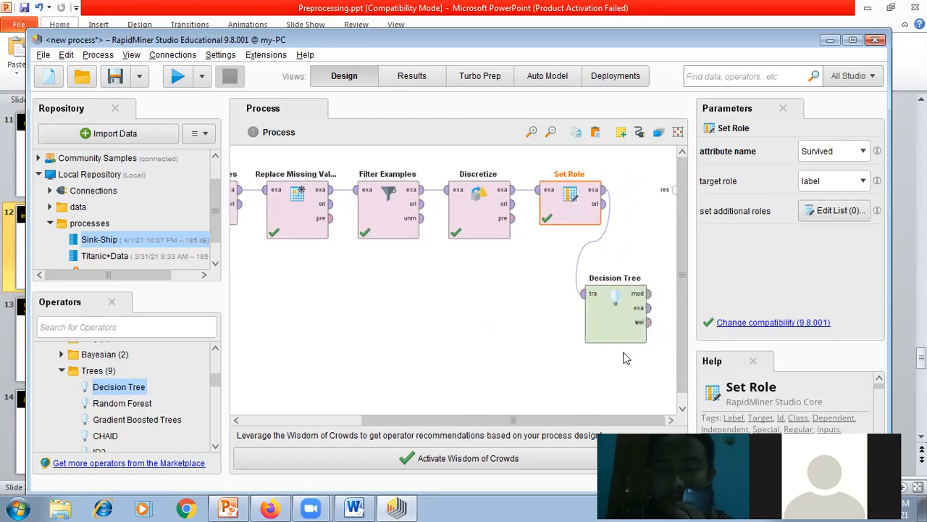
Step: Connect Decision Tree's model output to the process result port and align the operator in the chain directly after Set Role
left_click(649, 293)
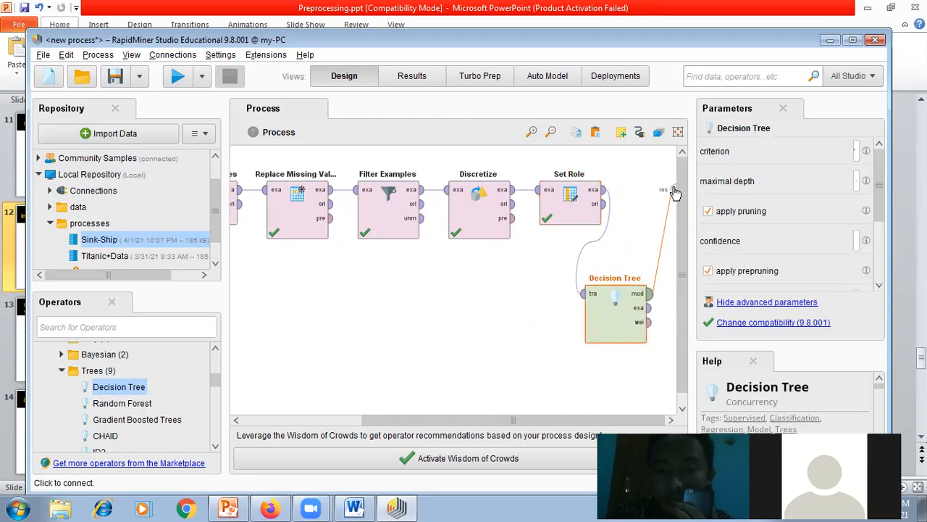
left_click(674, 189)
left_click_drag(624, 340, 669, 237)
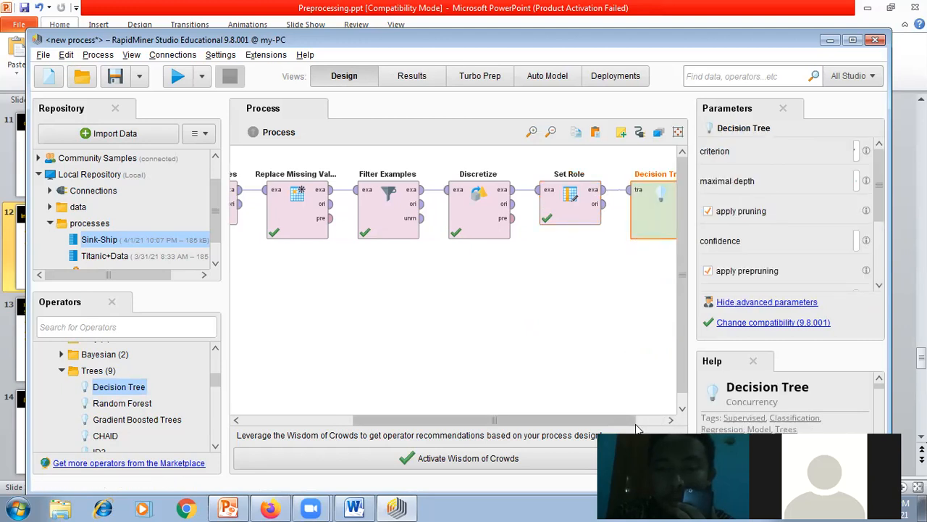
left_click(669, 421)
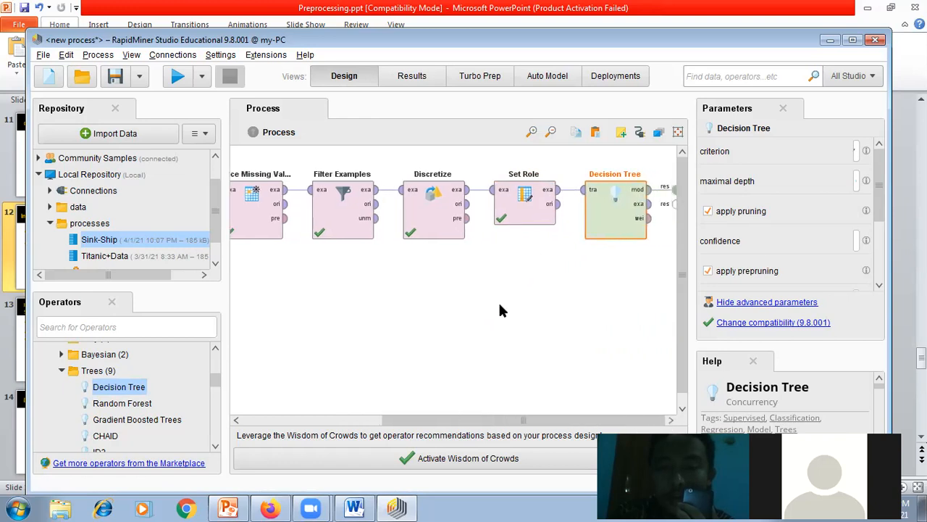
Step: Run the process with the Decision Tree and shrink the resulting tree graph to get an overview of its whole structure
left_click(434, 346)
left_click(605, 225)
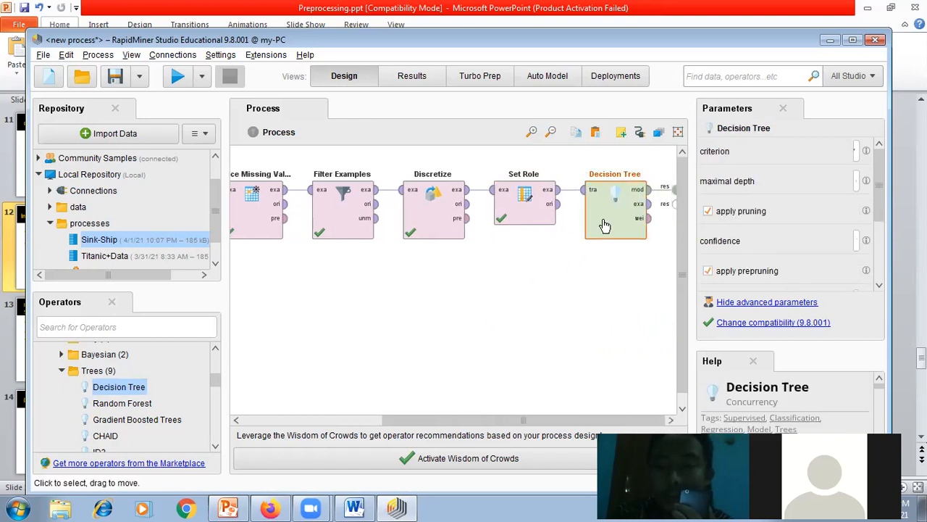
mouse_move(882, 184)
left_mouse_down()
mouse_move(881, 269)
mouse_move(871, 184)
left_mouse_up()
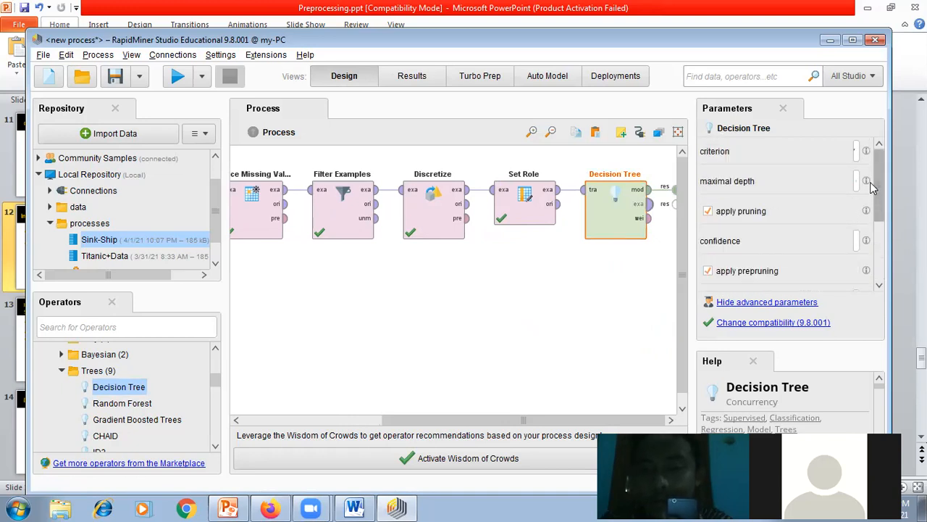
left_click(183, 78)
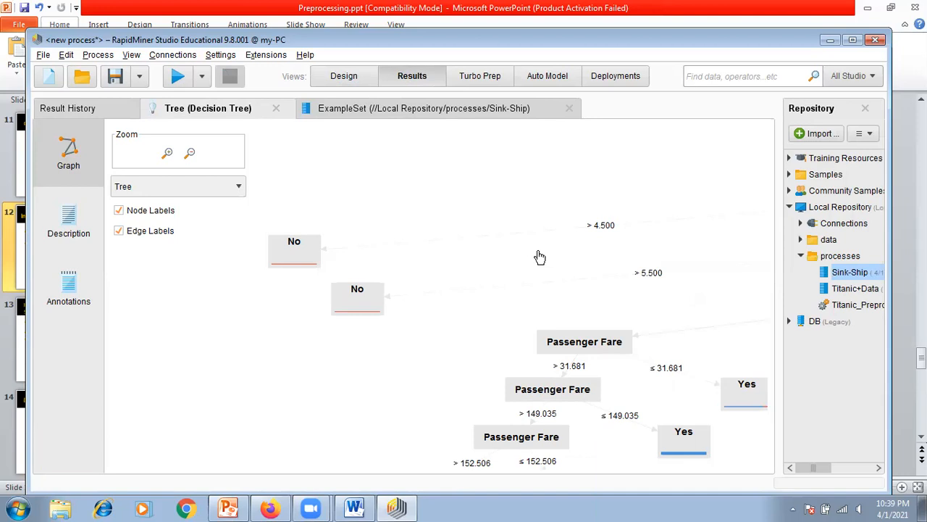
scroll(537, 269, "up", 3)
scroll(537, 269, "down", 4)
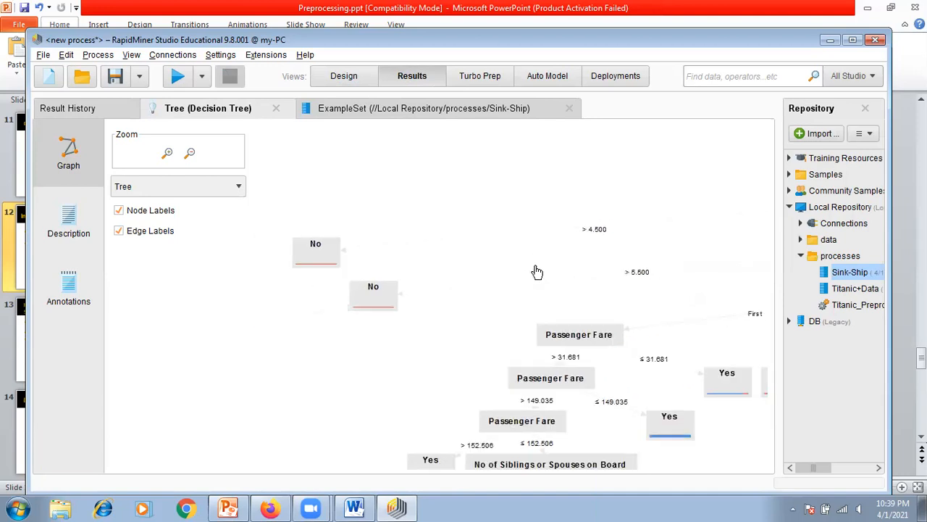
scroll(537, 272, "down", 5)
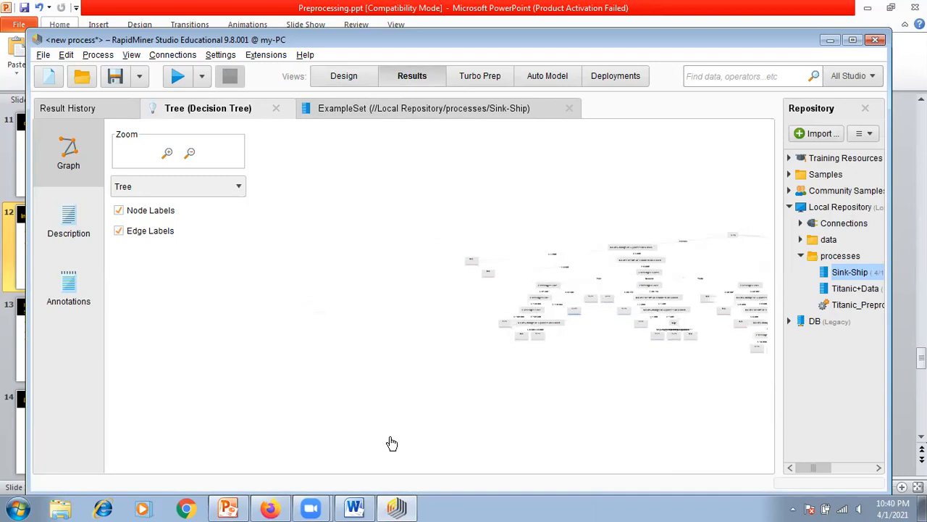
left_click_drag(695, 410, 466, 407)
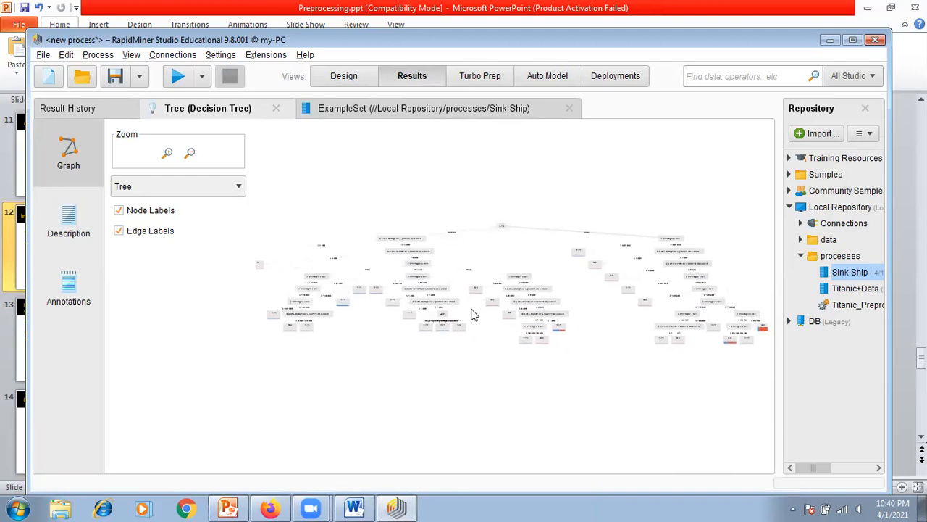
Step: Examine the enlarged decision tree from the Sex root through the Female branch and across to the Male branch
left_click(168, 153)
left_click(167, 153)
left_click(168, 153)
left_click(168, 154)
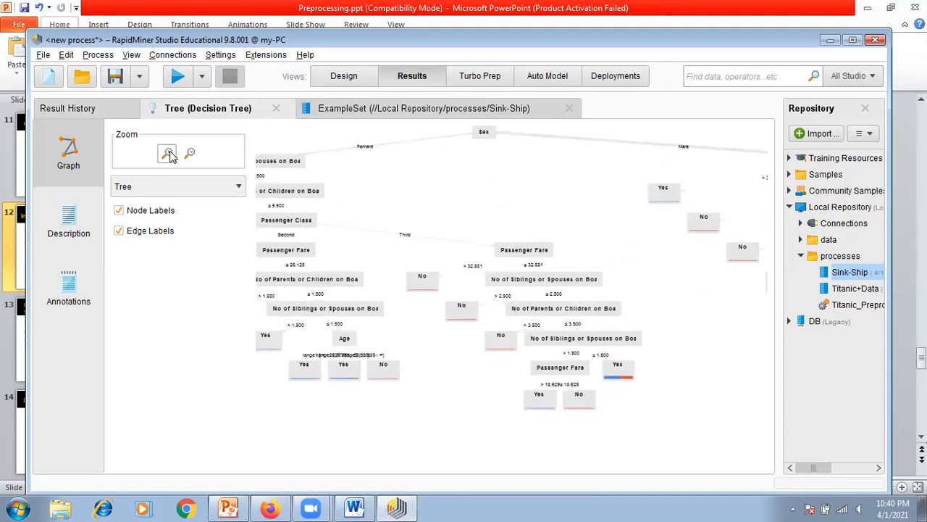
left_click(168, 153)
left_click_drag(584, 193, 585, 297)
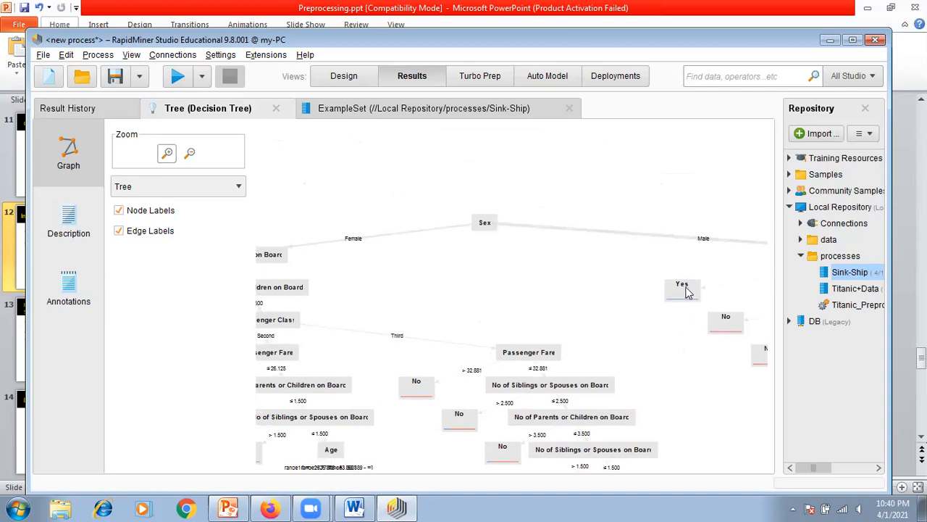
mouse_move(687, 292)
left_click_drag(497, 290, 641, 290)
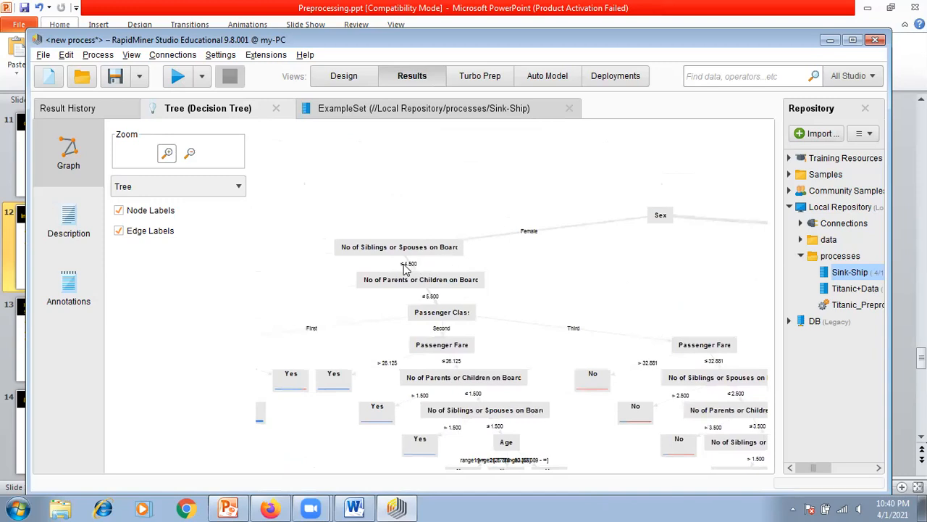
left_click_drag(352, 266, 529, 255)
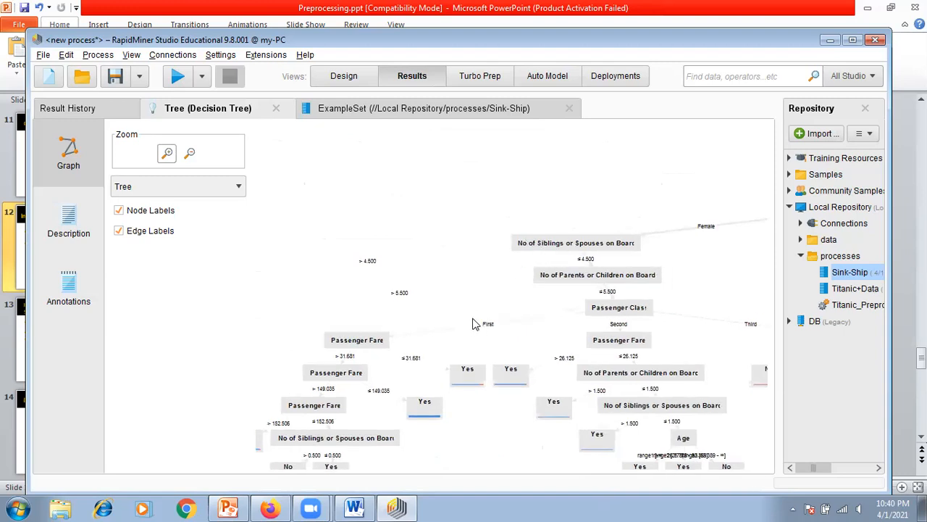
left_click_drag(489, 390, 484, 331)
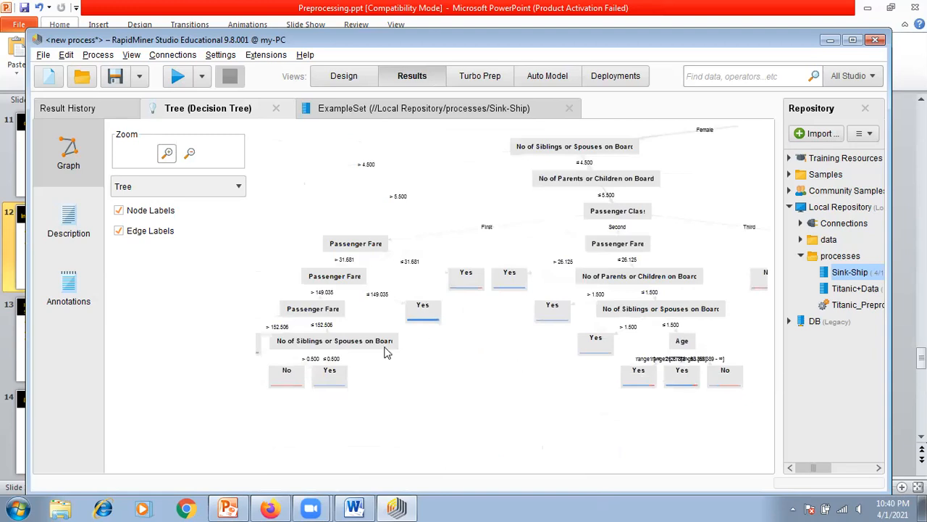
left_click_drag(620, 419, 266, 414)
left_click_drag(698, 323, 450, 332)
left_click_drag(567, 361, 455, 347)
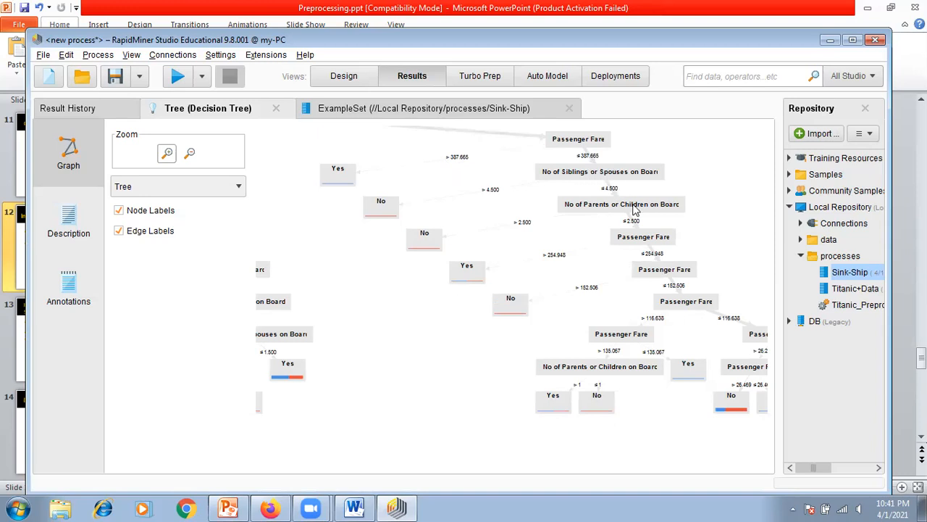
mouse_move(634, 208)
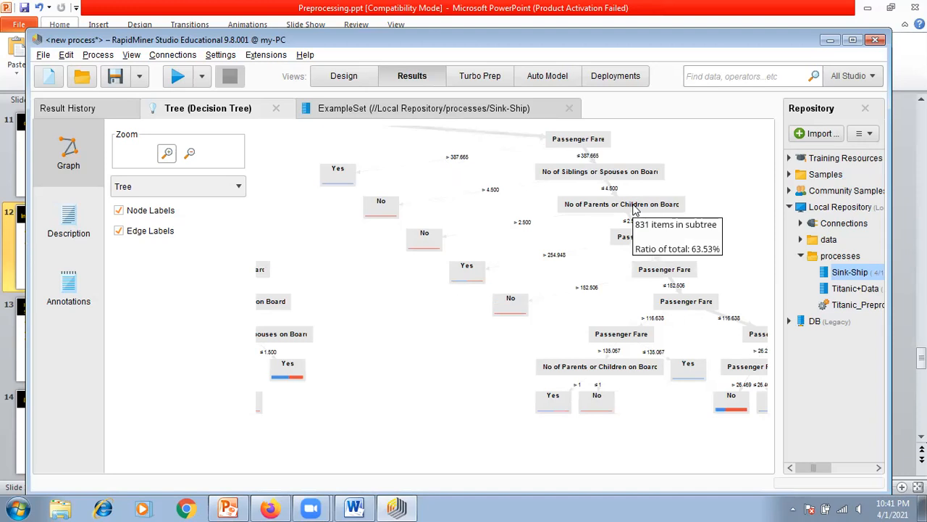
Step: Return to the process design and set the Discretize operator's attribute filter type to subset
left_click(330, 78)
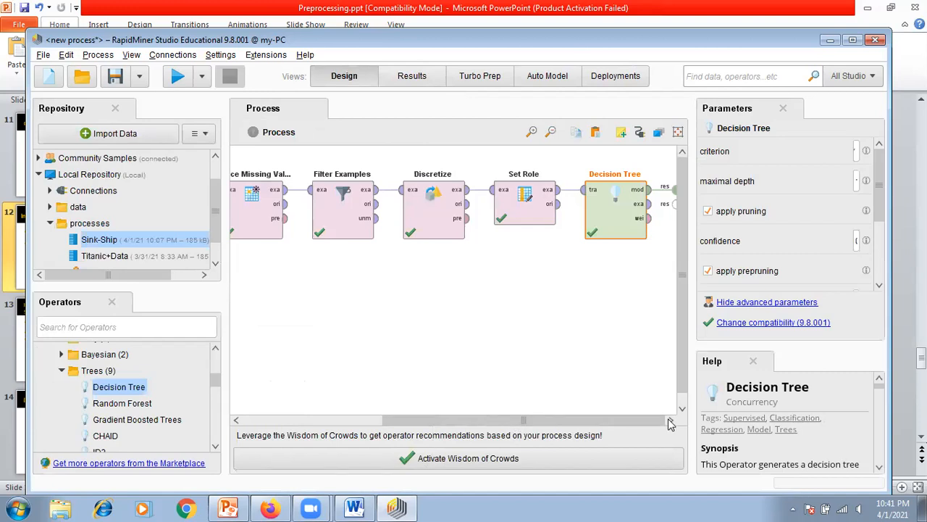
left_click(443, 236)
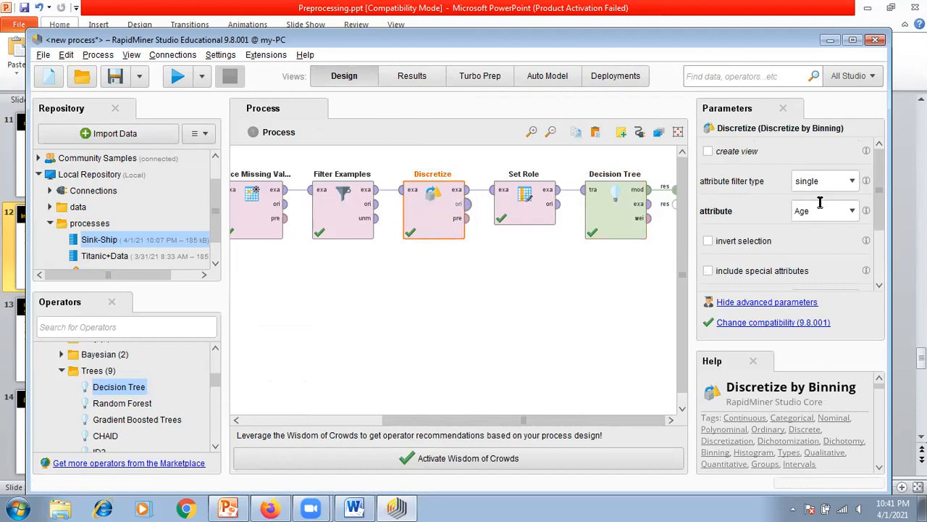
left_click(851, 181)
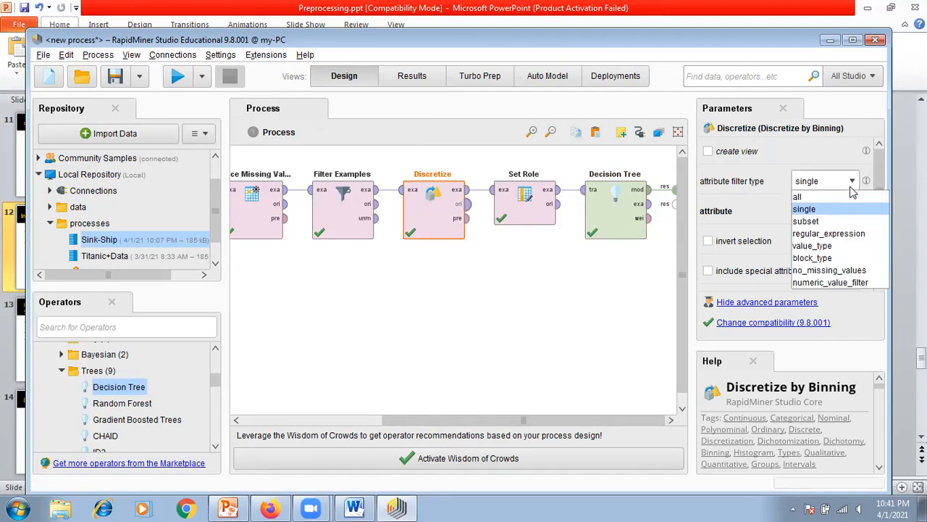
left_click(852, 226)
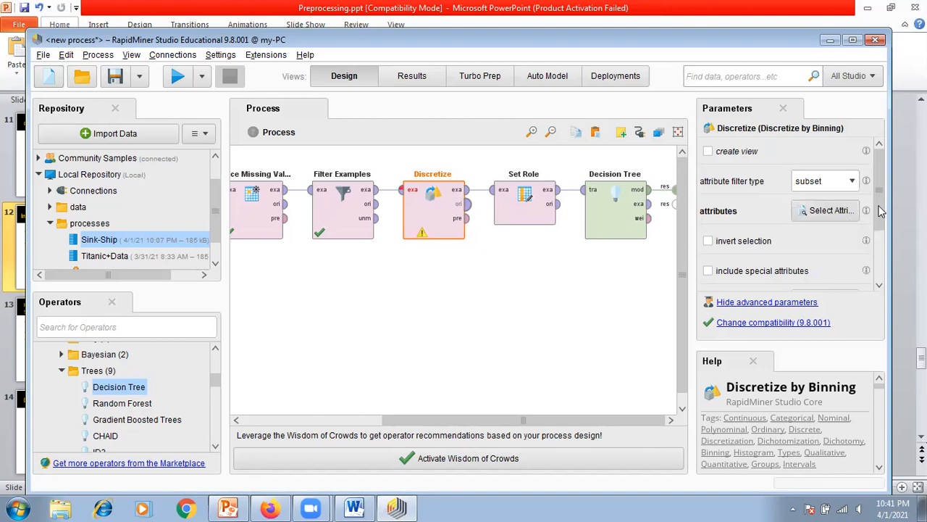
Step: Choose Age, No of Parents or Children on Board, No of Siblings or Spouses on Board and Passenger Fare as Discretize's attributes
left_click(846, 212)
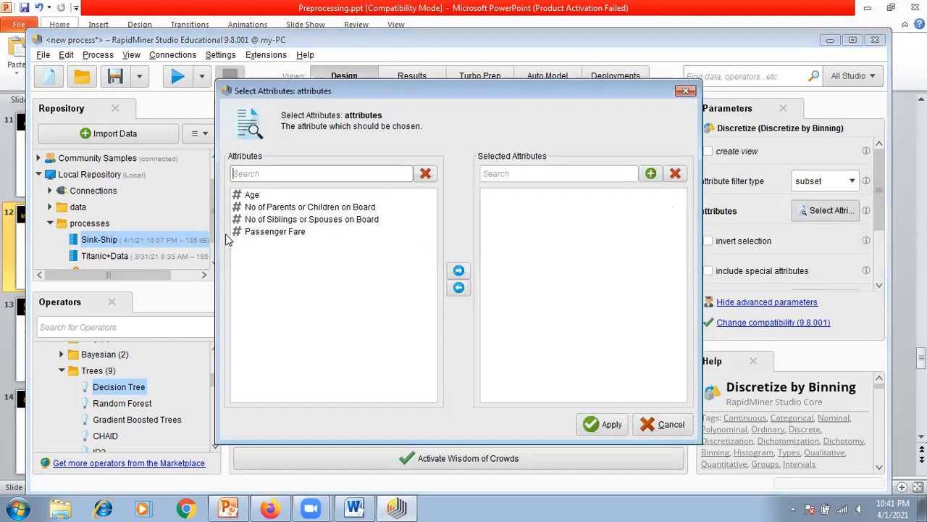
left_click(252, 195)
left_click(459, 270)
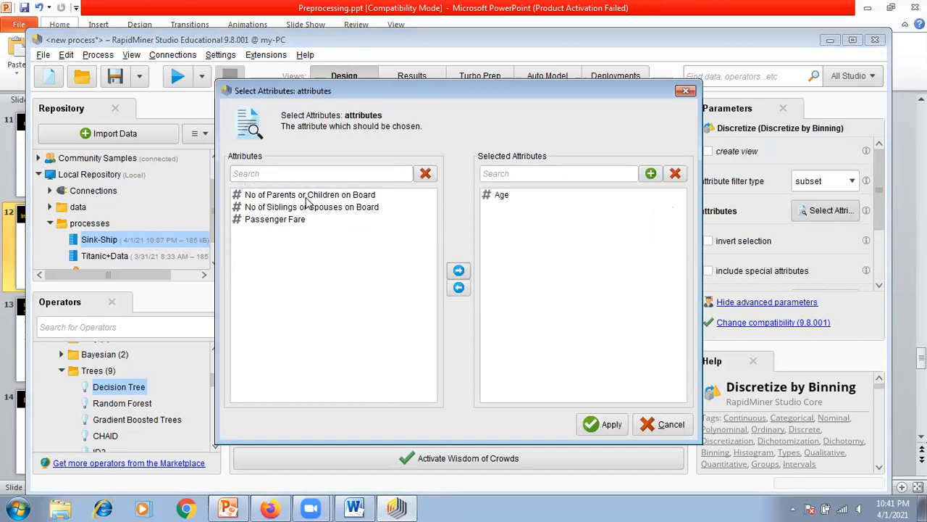
left_click(306, 196)
left_click(458, 270)
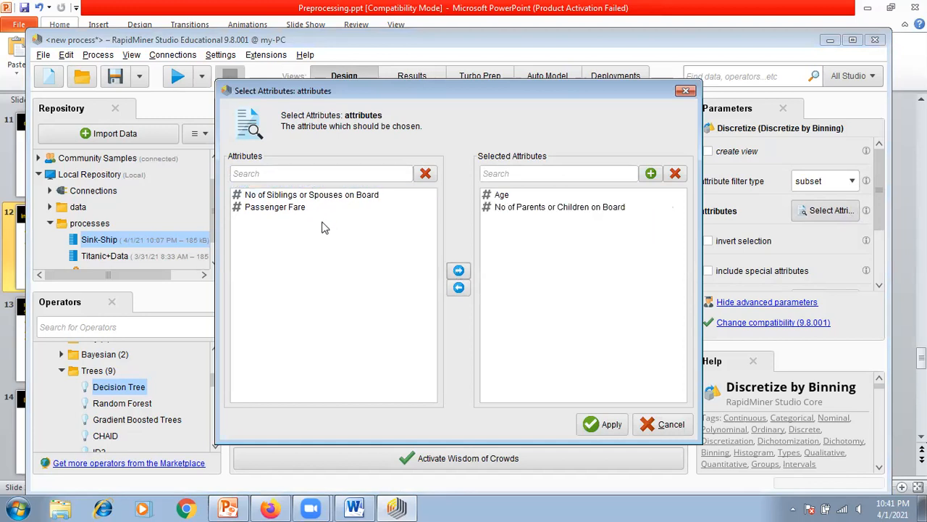
left_click(309, 197)
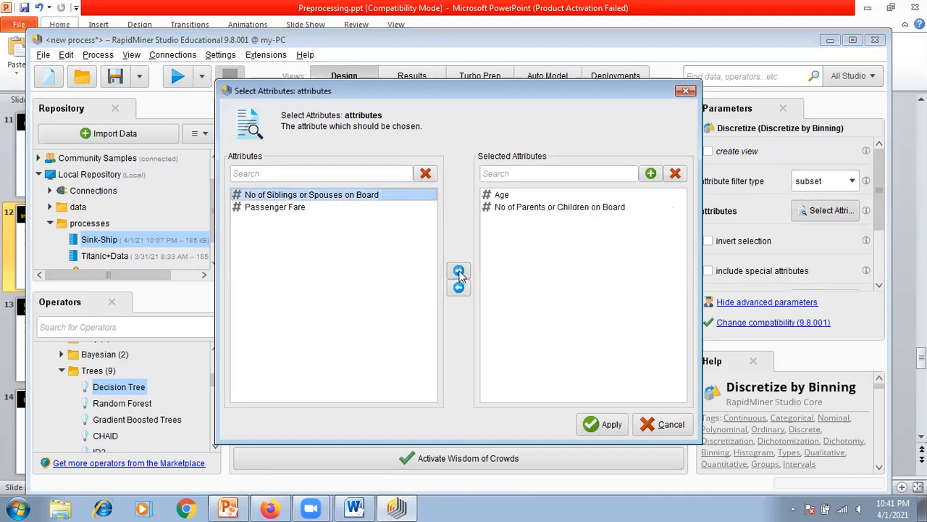
left_click(459, 271)
left_click(295, 197)
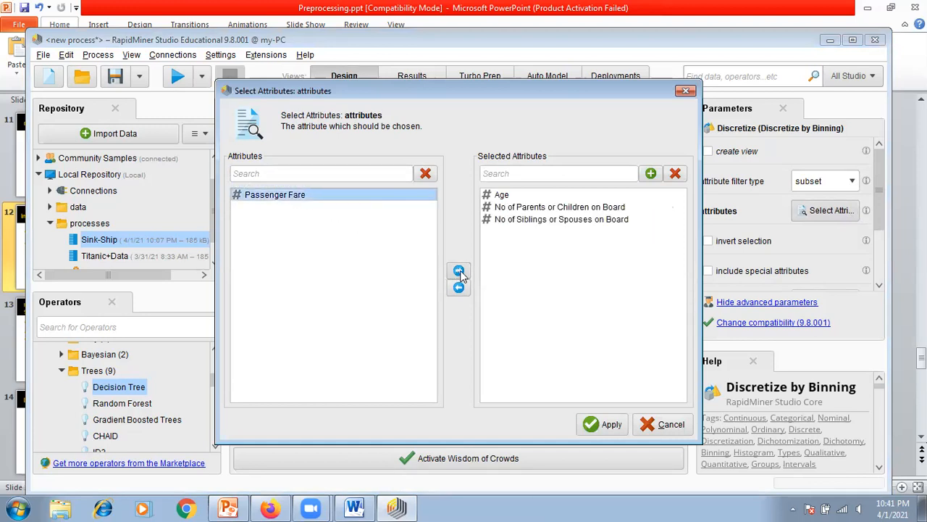
left_click(458, 270)
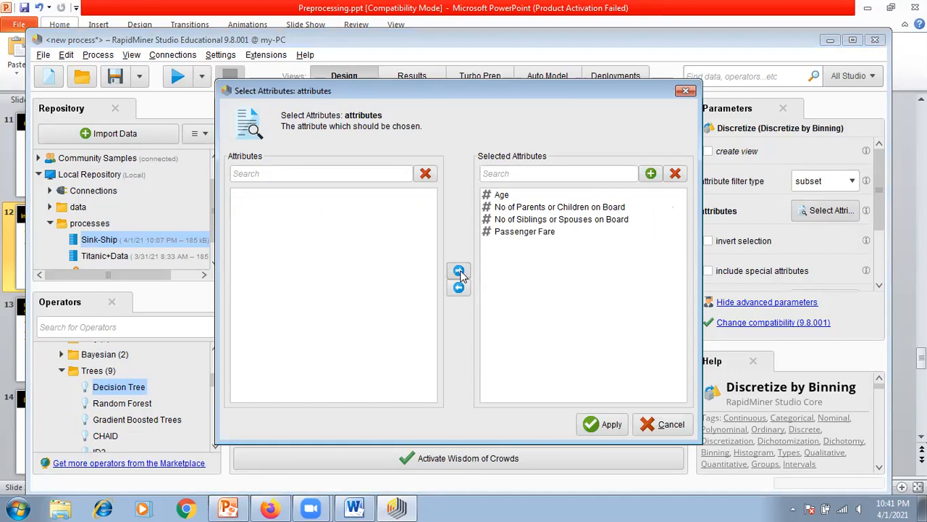
left_click(608, 425)
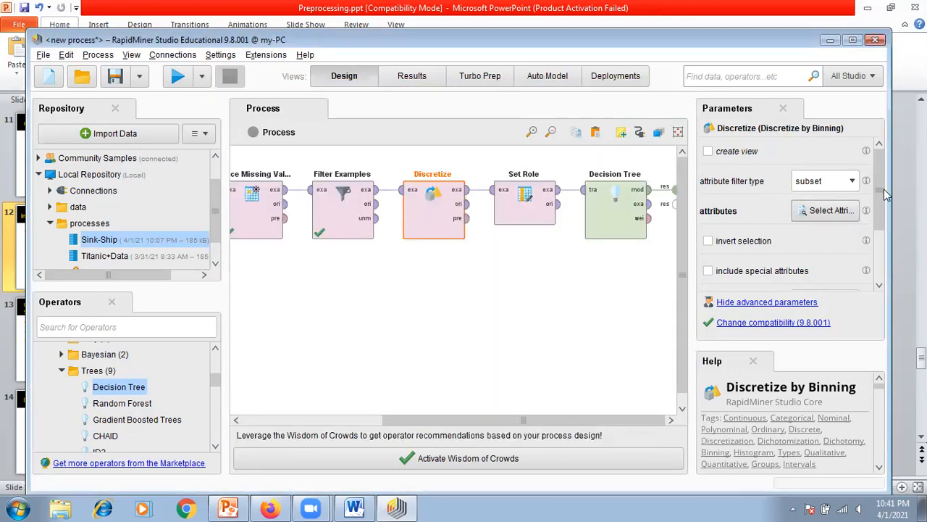
Step: Check Discretize's number of bins, rerun the process and review the new tree's Female and Male branches
scroll(881, 221, "down", 3)
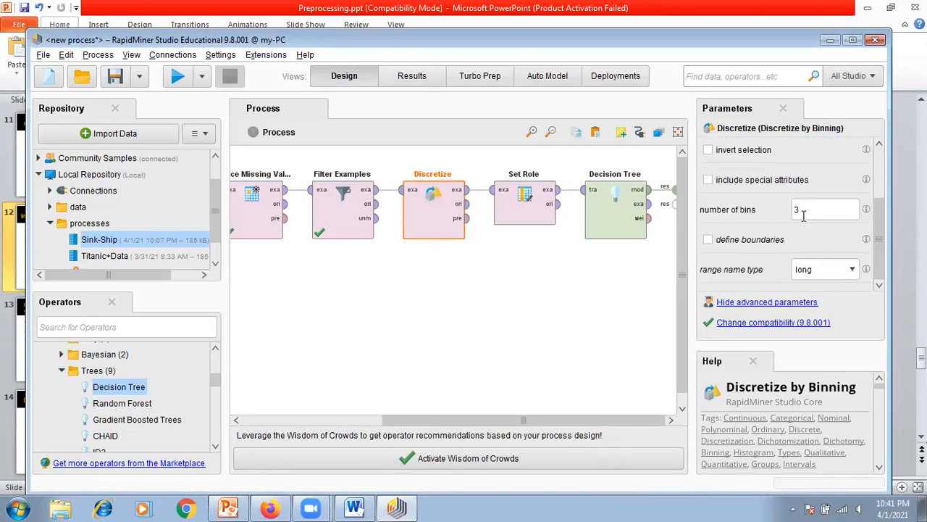
left_click(364, 346)
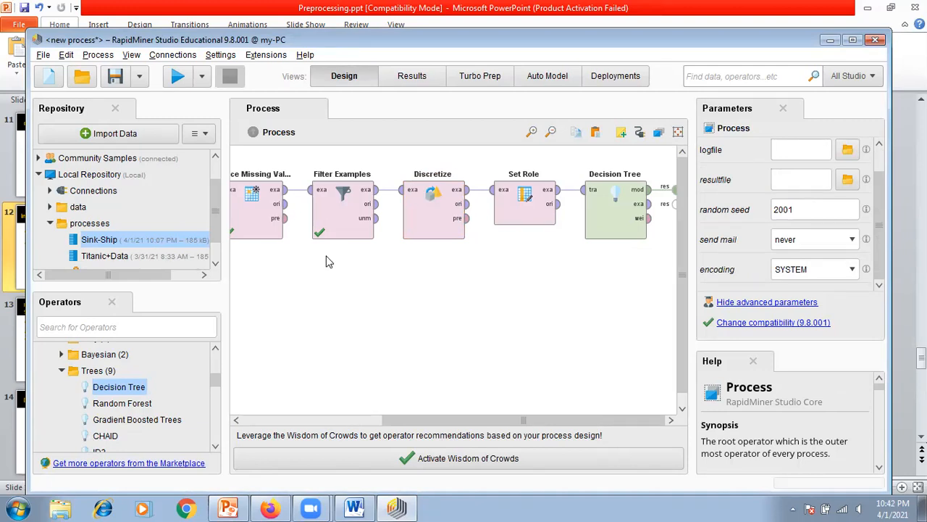
left_click(179, 78)
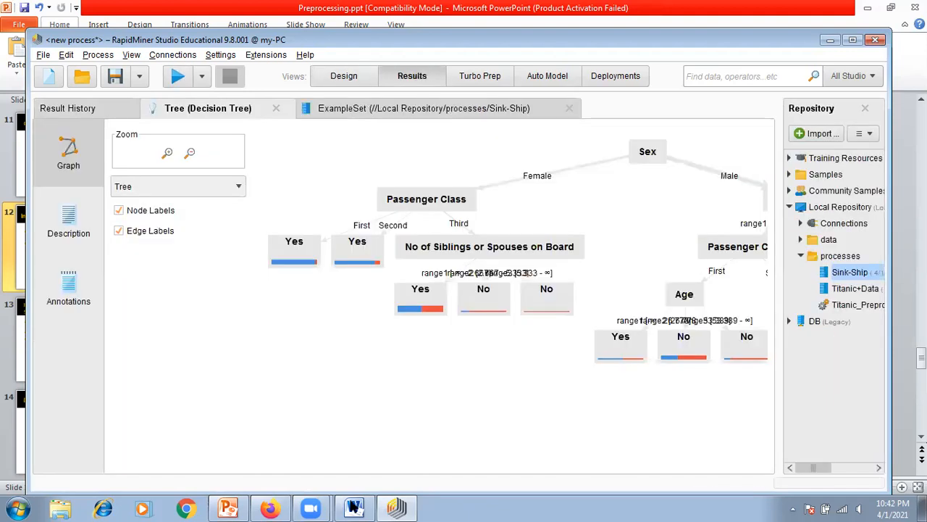
left_click_drag(703, 437, 382, 424)
left_click_drag(517, 414, 677, 429)
left_click_drag(421, 416, 471, 446)
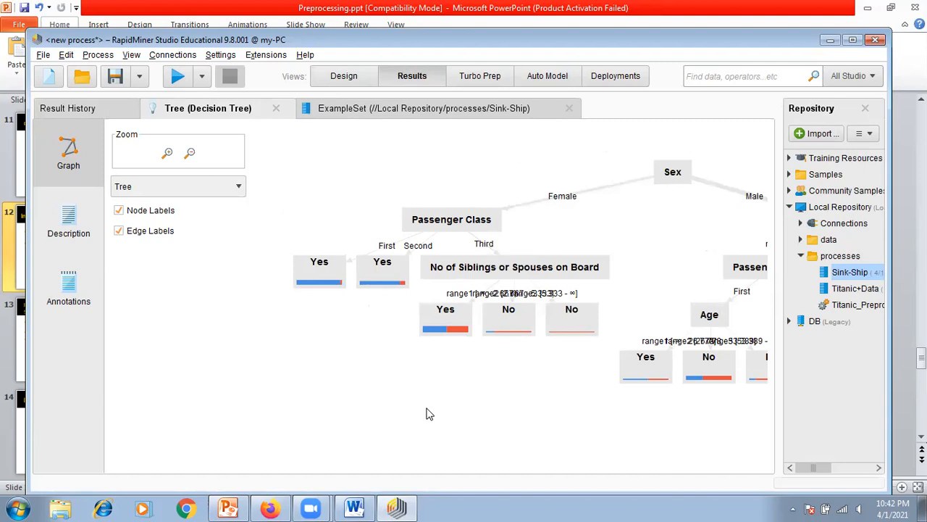
left_click_drag(645, 288, 393, 296)
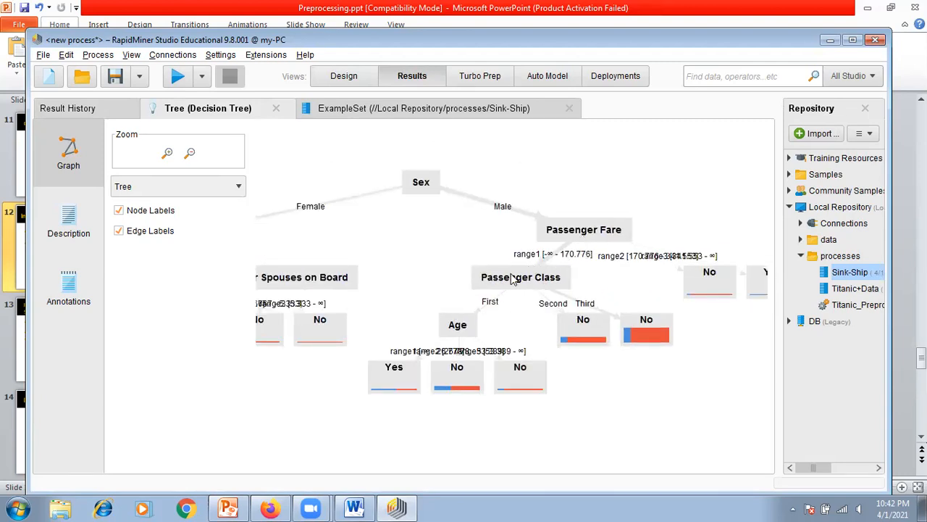
left_click_drag(691, 399, 608, 406)
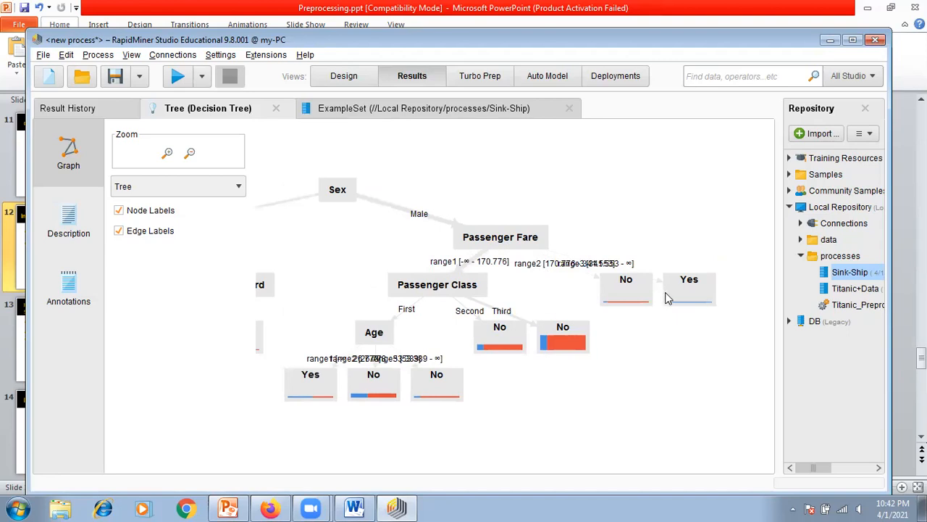
Step: Spread apart the No and Yes leaves directly under the Male branch's Passenger Fare node to separate their range labels
left_click_drag(687, 294, 713, 181)
left_click_drag(629, 293, 728, 320)
left_click_drag(565, 412, 736, 412)
mouse_move(396, 399)
left_mouse_down()
mouse_move(481, 398)
mouse_move(396, 387)
left_mouse_up()
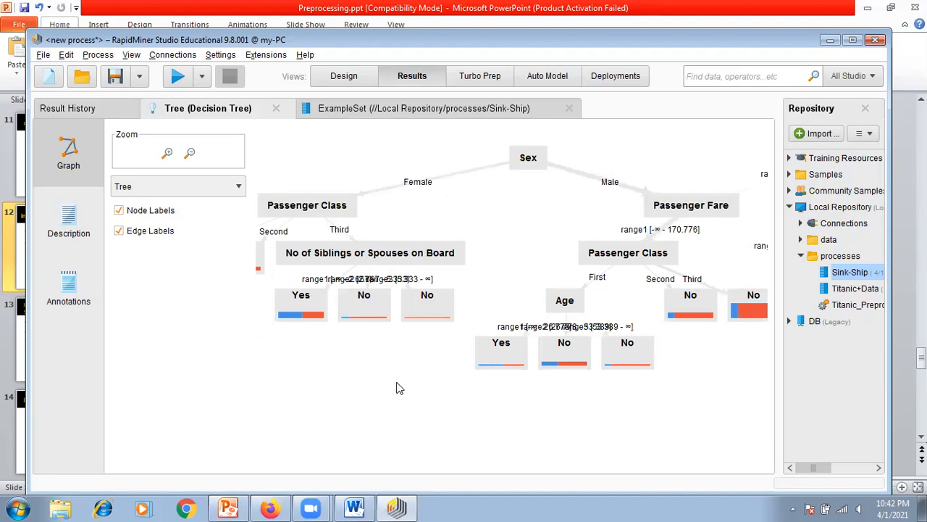
Step: Review both sides of the tree and spread the three leaves under the Age node apart to separate their range labels
left_click_drag(402, 373, 587, 389)
left_click_drag(513, 384, 357, 414)
left_click_drag(666, 424, 410, 432)
mouse_move(556, 410)
left_mouse_down()
mouse_move(529, 412)
mouse_move(570, 399)
left_mouse_up()
left_click_drag(493, 400, 627, 407)
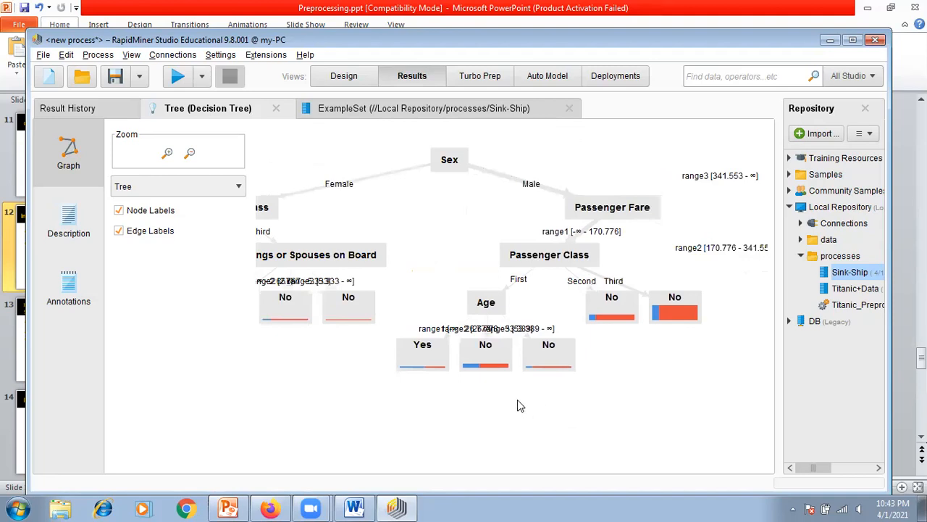
left_click_drag(427, 364, 335, 412)
left_click_drag(491, 360, 516, 414)
left_click_drag(543, 364, 688, 418)
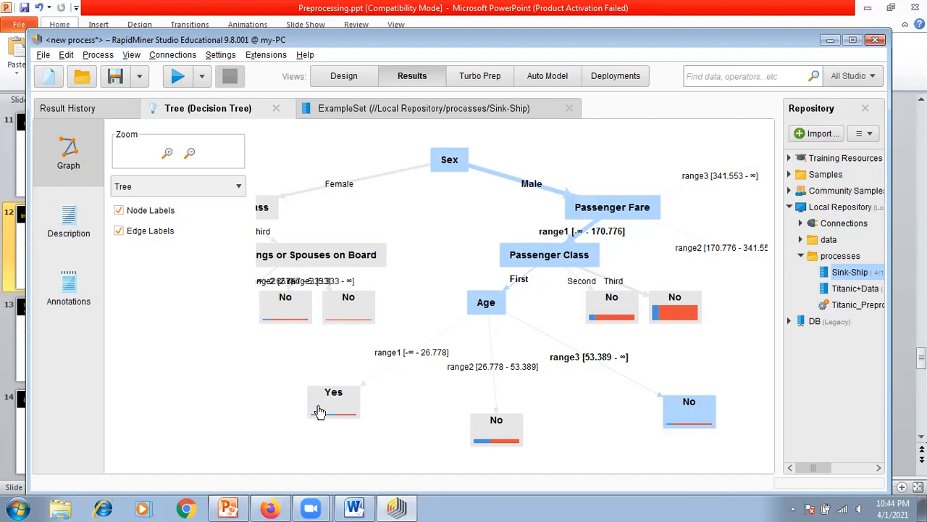
Step: Move the Yes leaf under the Age node farther out and examine the No leaf of the range2 branch
left_click_drag(320, 412, 294, 420)
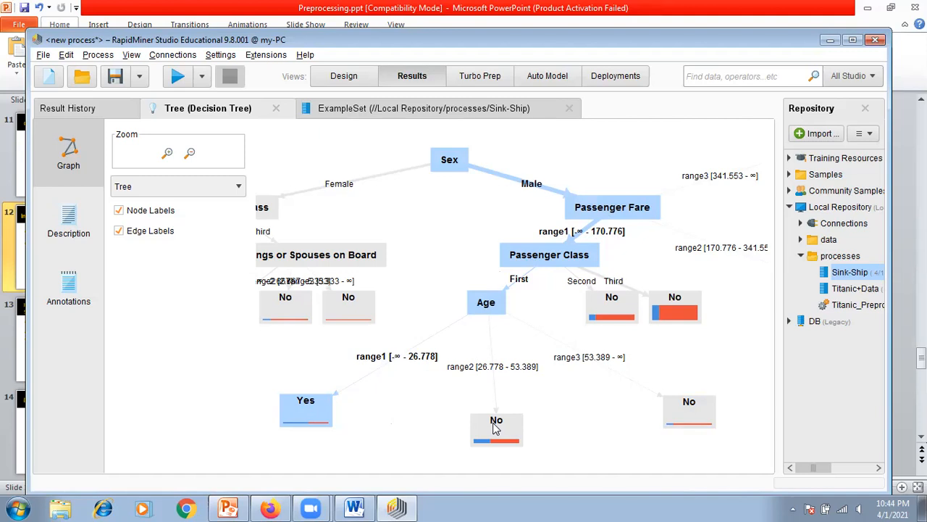
mouse_move(492, 431)
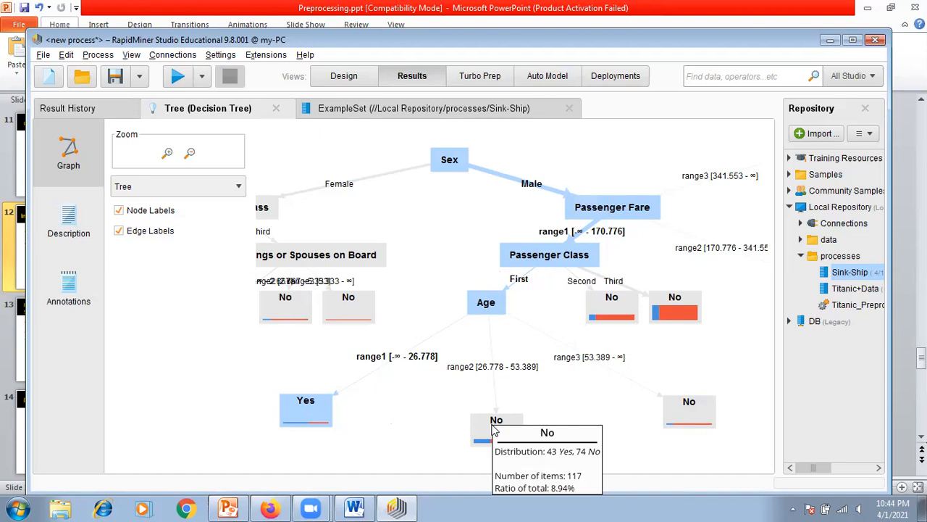
Step: Remove Age from the attribute subset kept by the Select Attributes operator
left_click(344, 83)
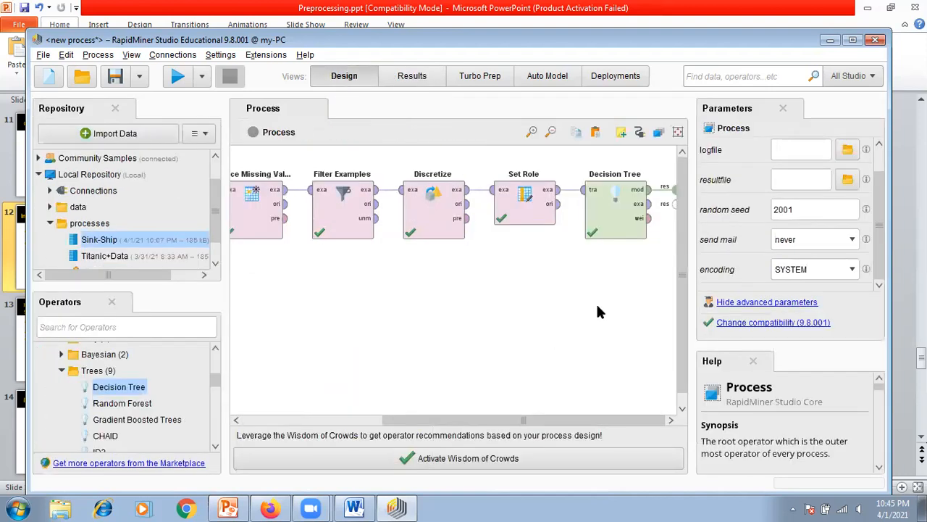
left_click_drag(606, 422, 455, 432)
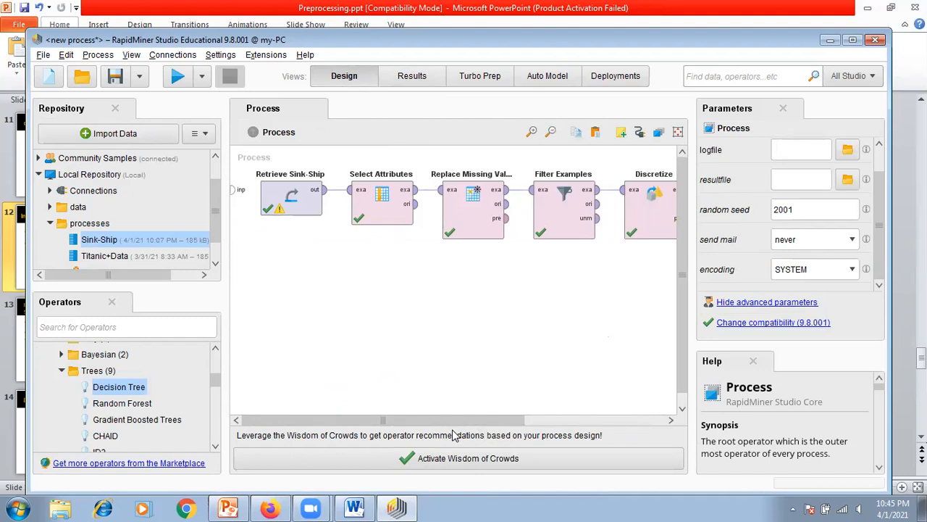
left_click(394, 222)
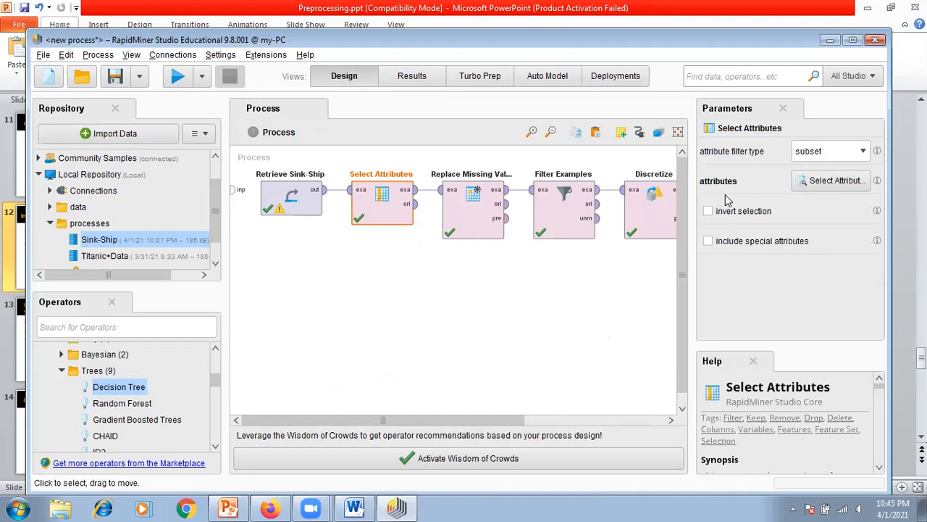
left_click(832, 180)
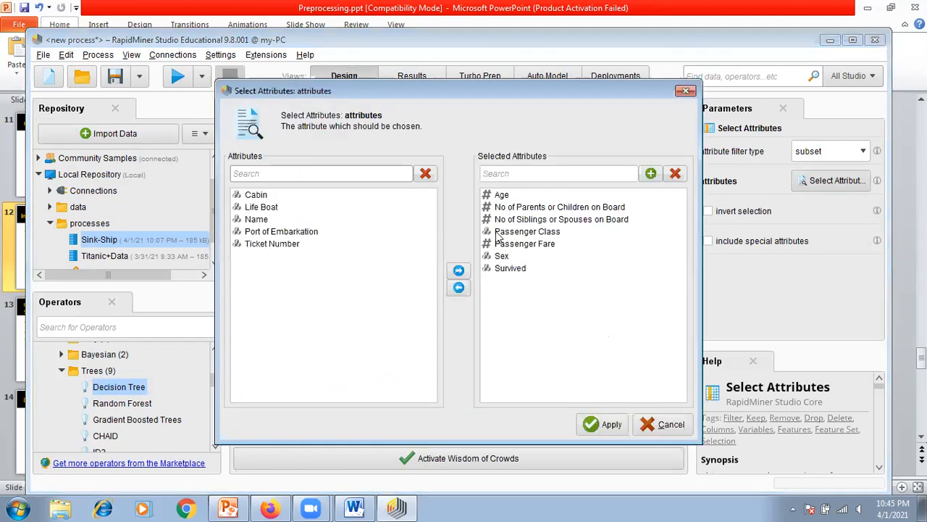
left_click(510, 197)
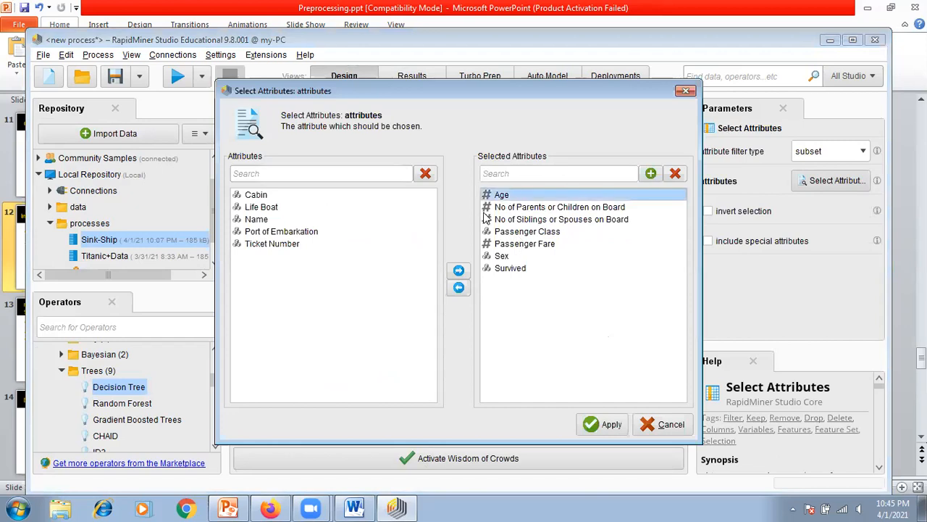
left_click(458, 288)
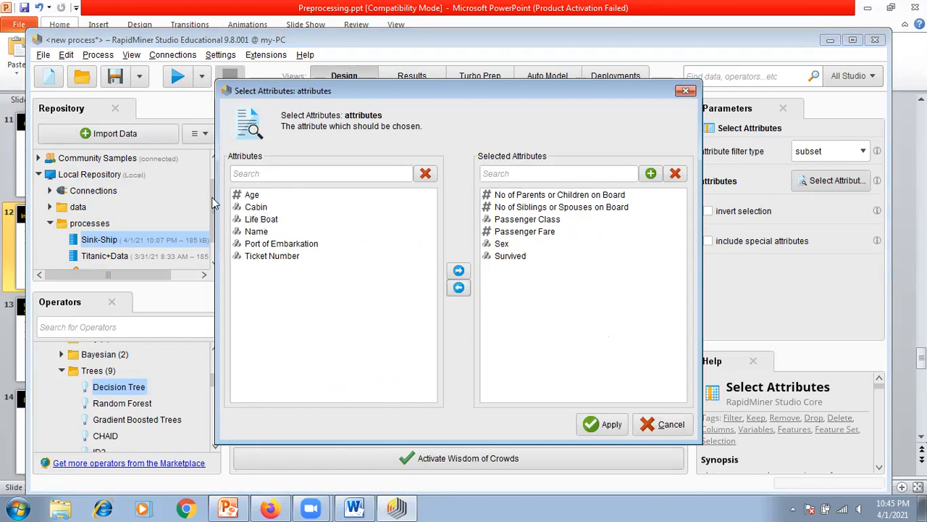
left_click(607, 425)
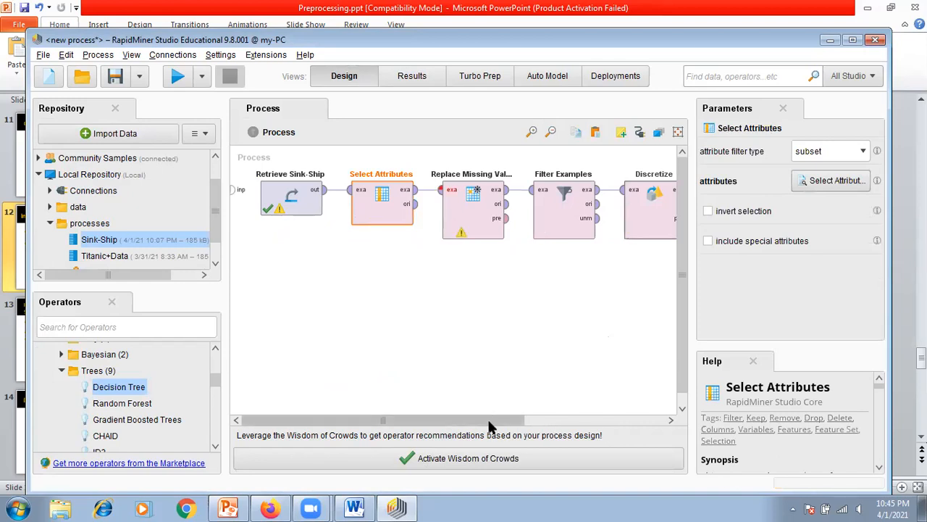
Step: Set the Replace Missing Values operator's attribute filter type to all and check its remaining parameters
left_click(526, 420)
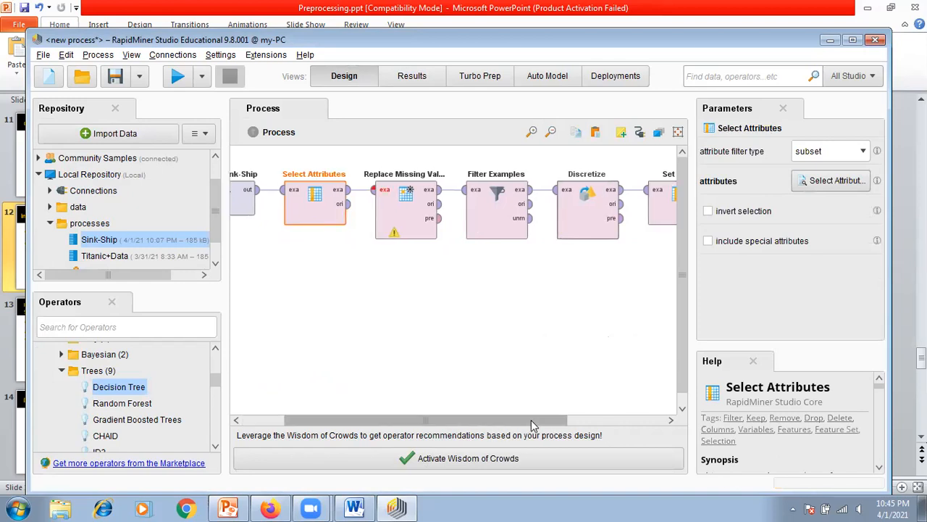
left_click(414, 232)
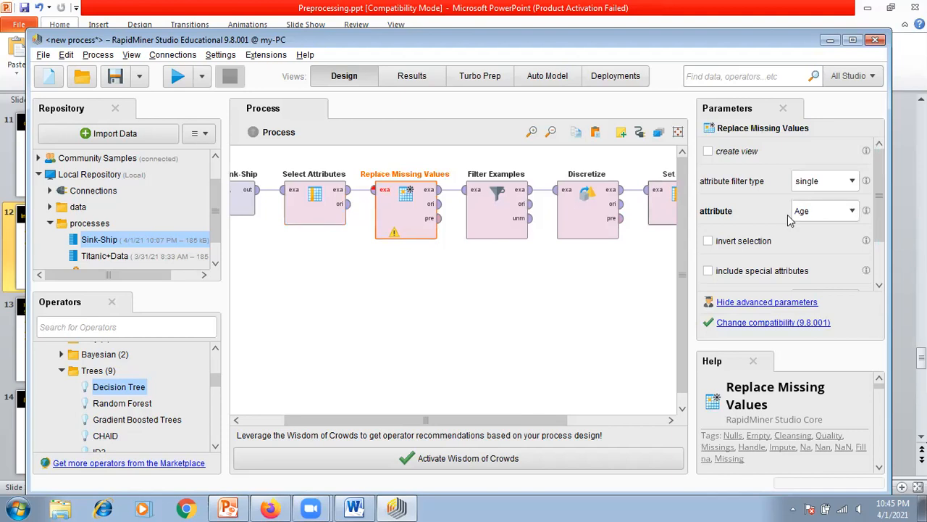
left_click(845, 184)
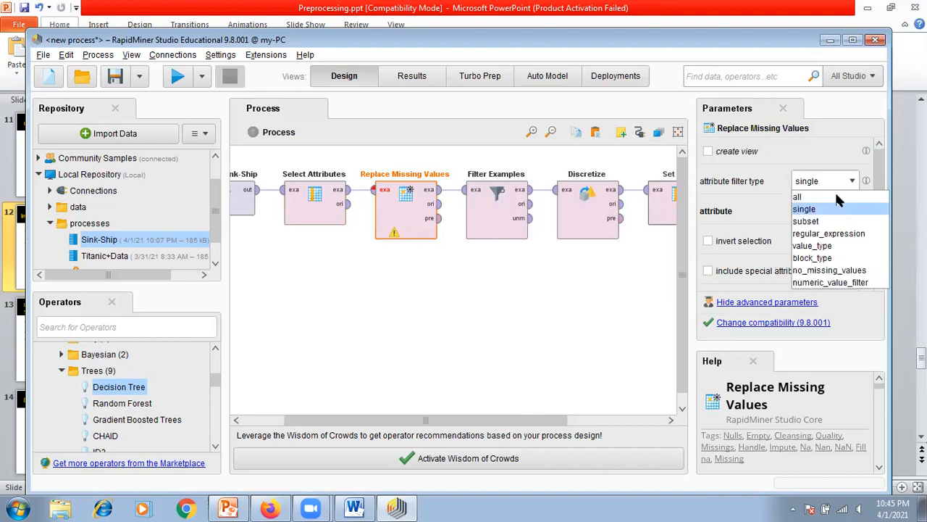
left_click(838, 192)
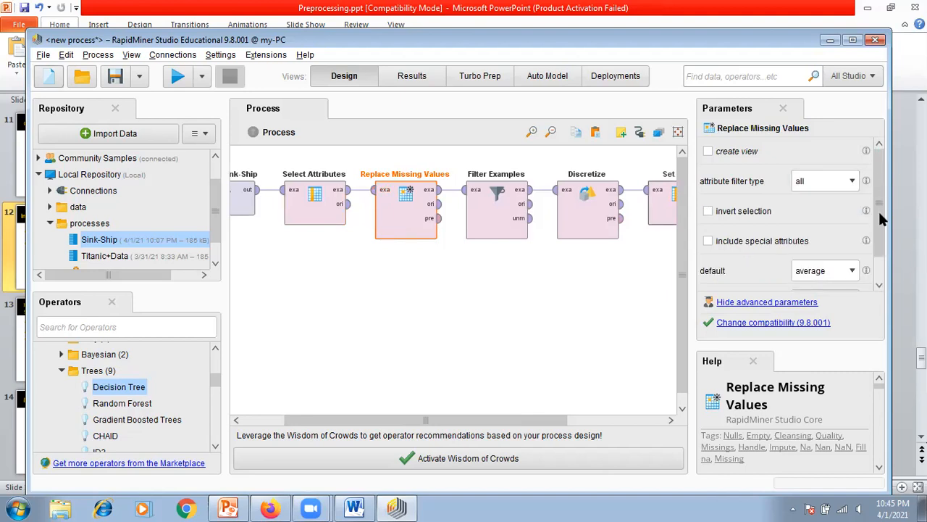
left_click(878, 286)
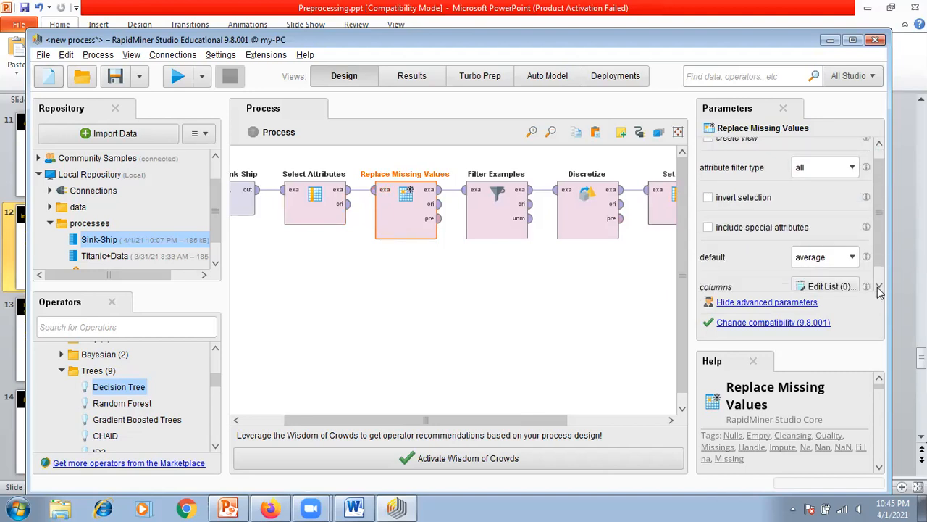
left_click(878, 286)
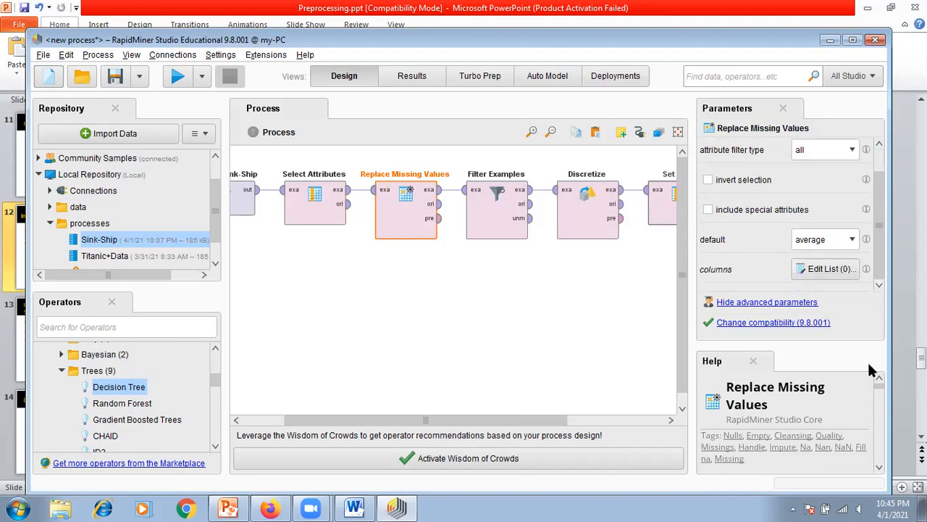
left_click(594, 353)
Step: Remove Age from the Discretize operator's selected attributes
left_click_drag(531, 418, 633, 422)
left_click_drag(569, 418, 419, 409)
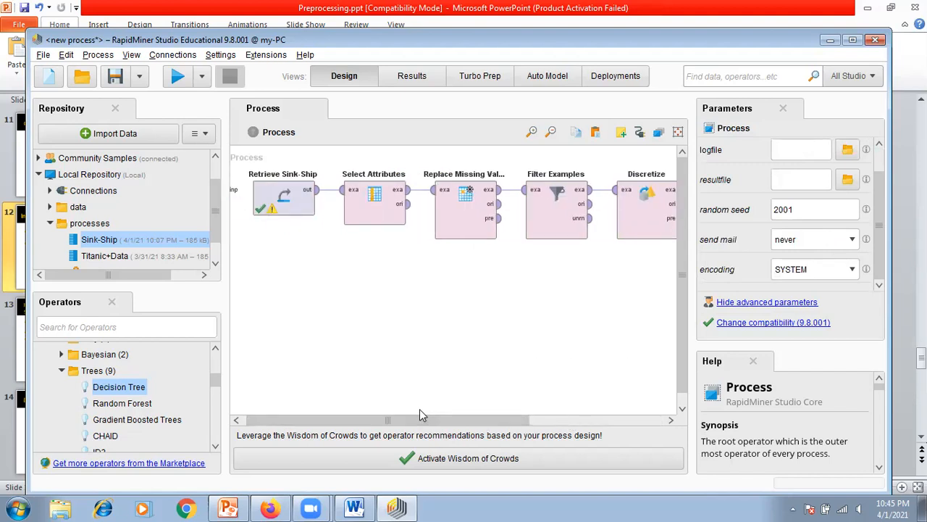
left_click_drag(418, 416, 549, 399)
left_click(444, 219)
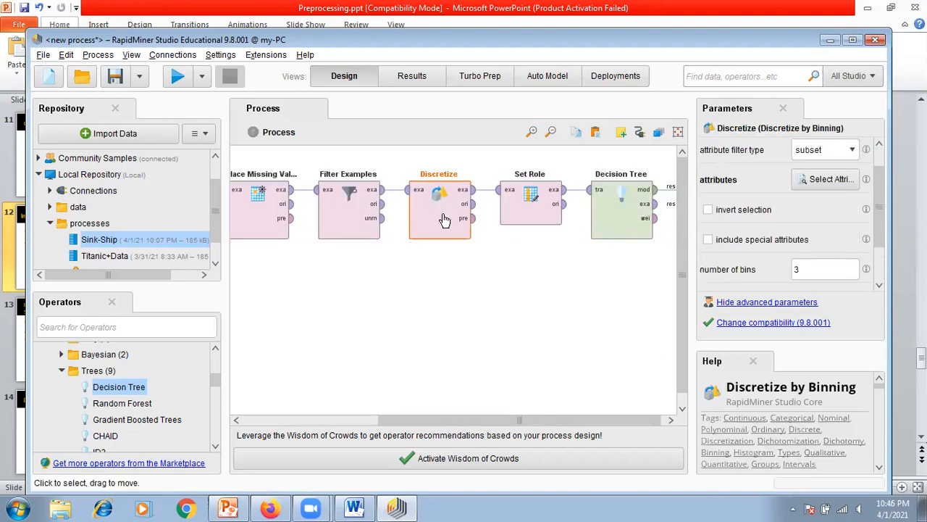
left_click(825, 180)
left_click(515, 195)
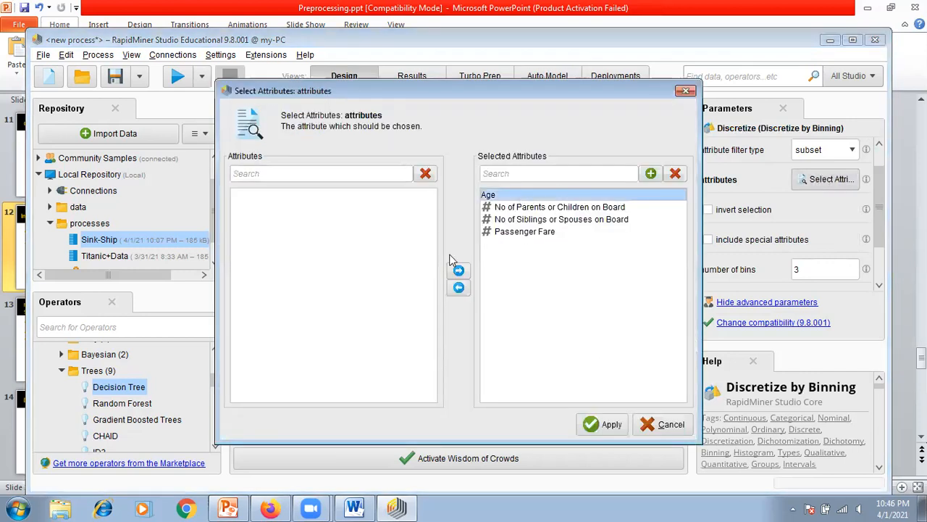
left_click(459, 287)
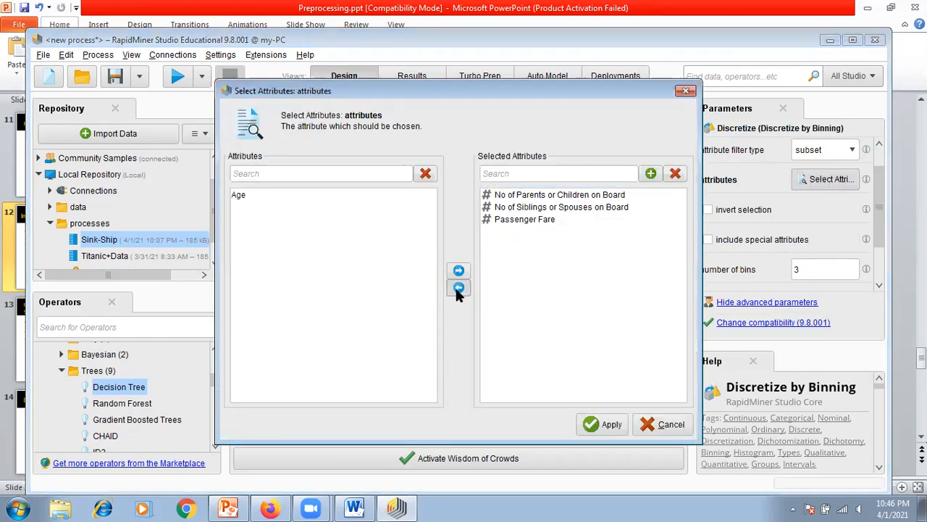
left_click(607, 425)
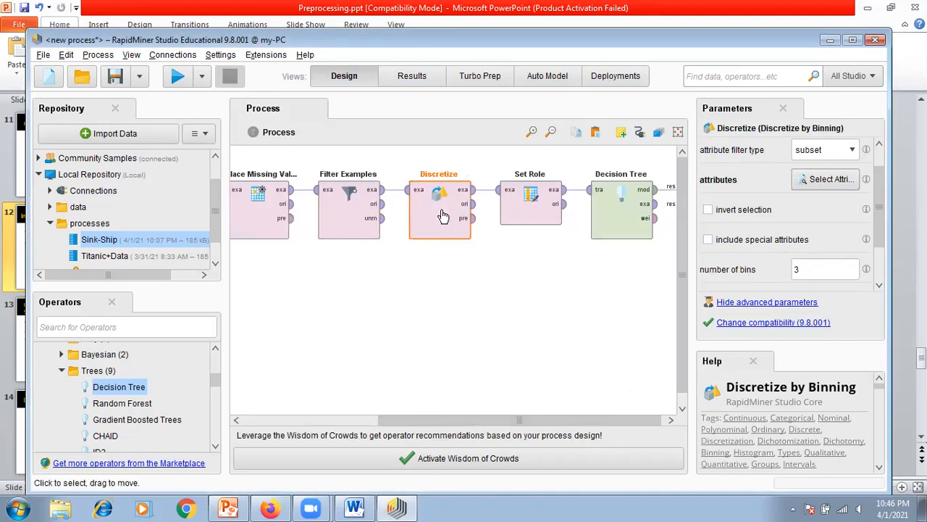
Step: Set Discretize's number of bins to 2 and rerun the process
mouse_move(880, 240)
left_mouse_down()
mouse_move(876, 189)
mouse_move(882, 255)
left_mouse_up()
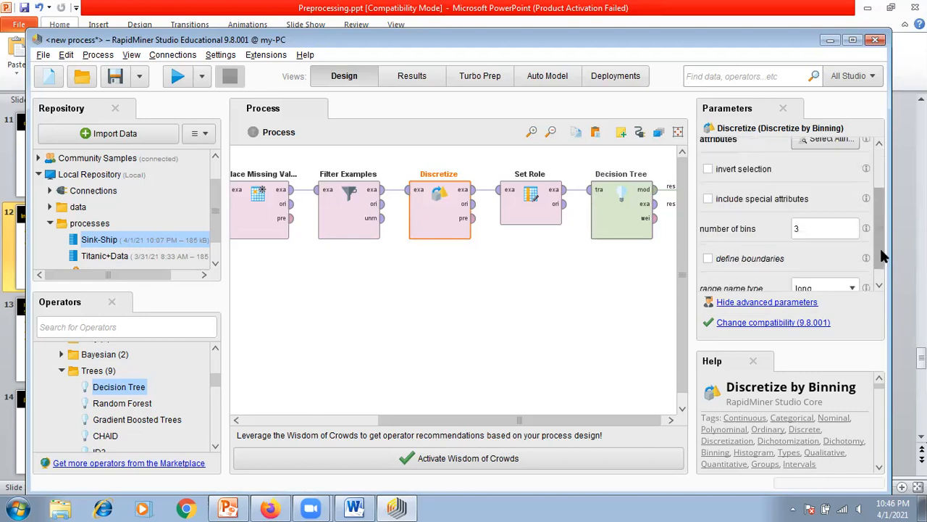
scroll(882, 255, "down", 1)
left_click(833, 211)
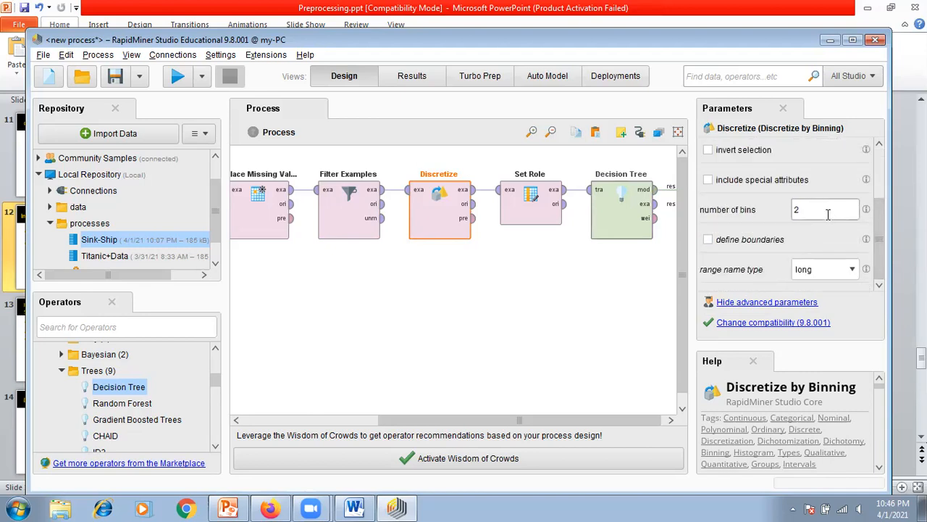
left_click(564, 323)
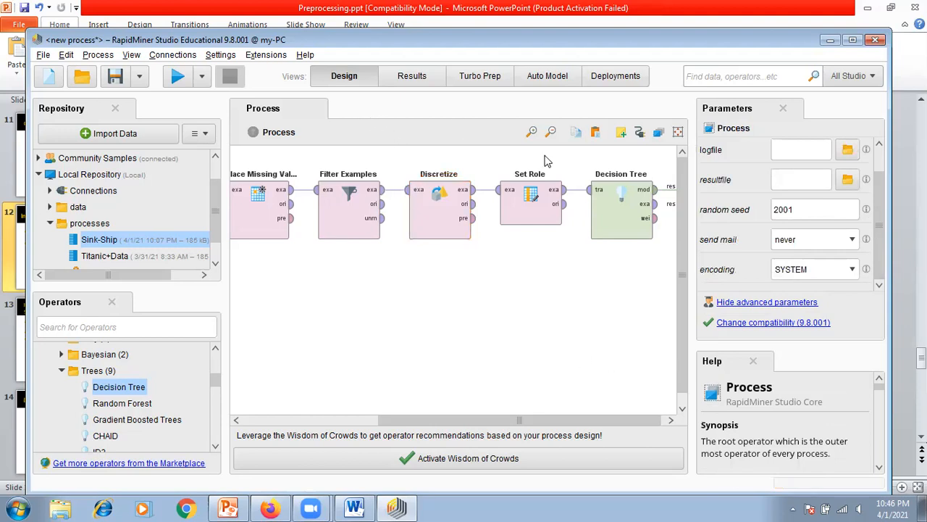
left_click(177, 77)
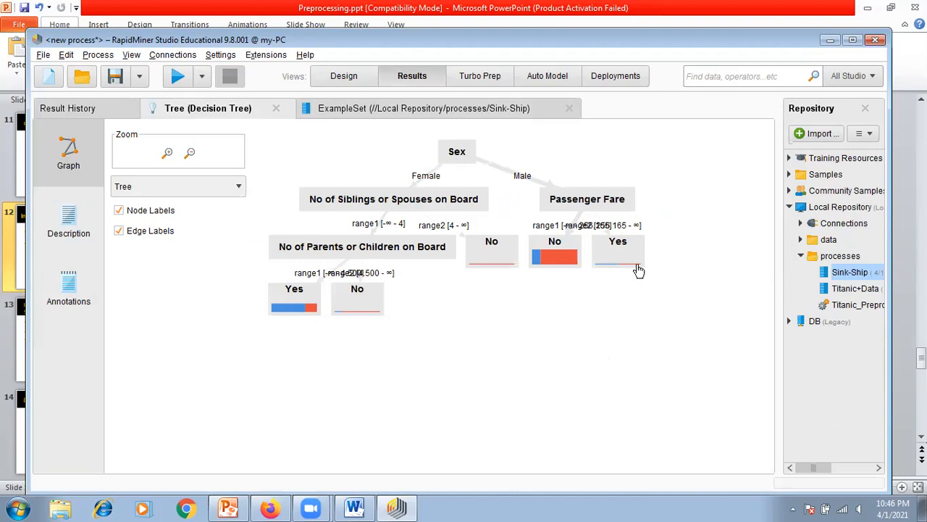
Step: Spread the Male branch's Passenger Fare node and its No and Yes leaves apart to separate their range labels
left_click_drag(596, 206, 652, 210)
left_click_drag(633, 263, 752, 301)
left_click_drag(553, 247, 594, 309)
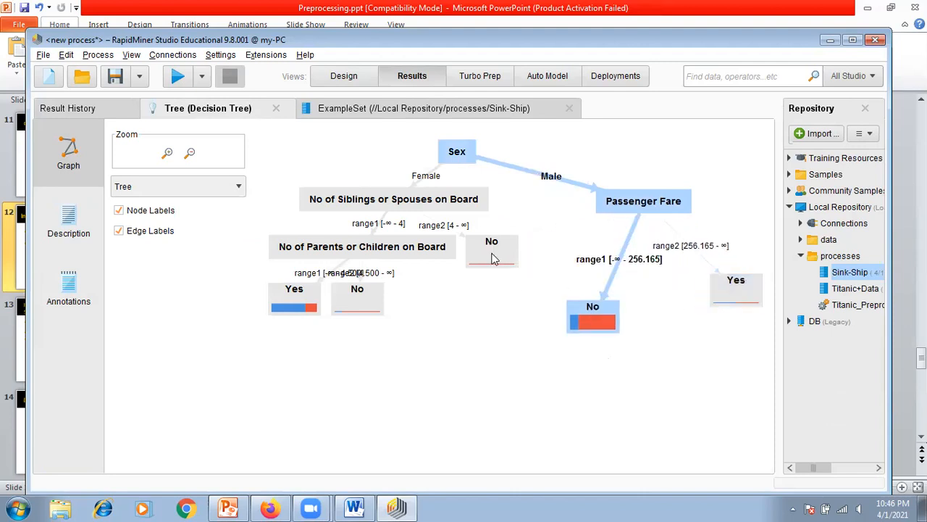
Step: Spread apart the Female branch's three leaves under the Siblings or Spouses and Parents or Children nodes
left_click_drag(493, 259, 542, 271)
left_click_drag(357, 307, 406, 376)
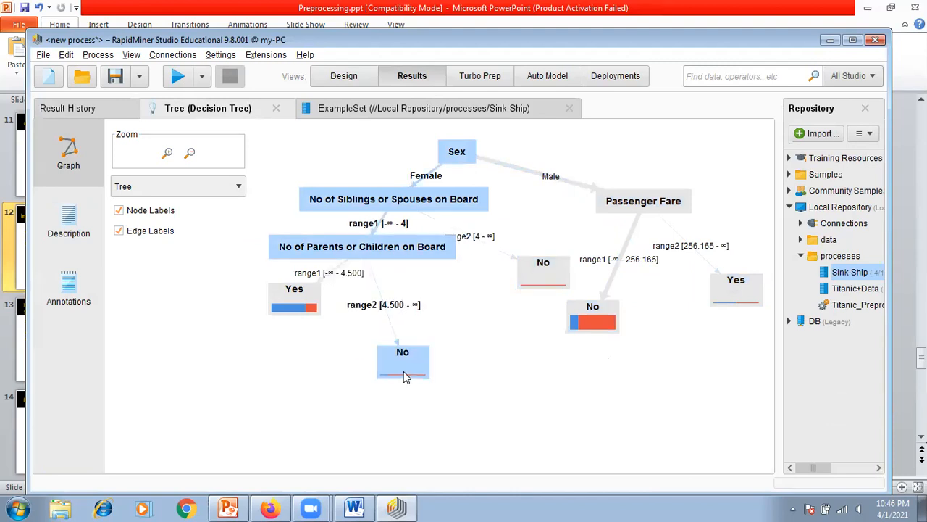
left_click_drag(294, 306, 262, 353)
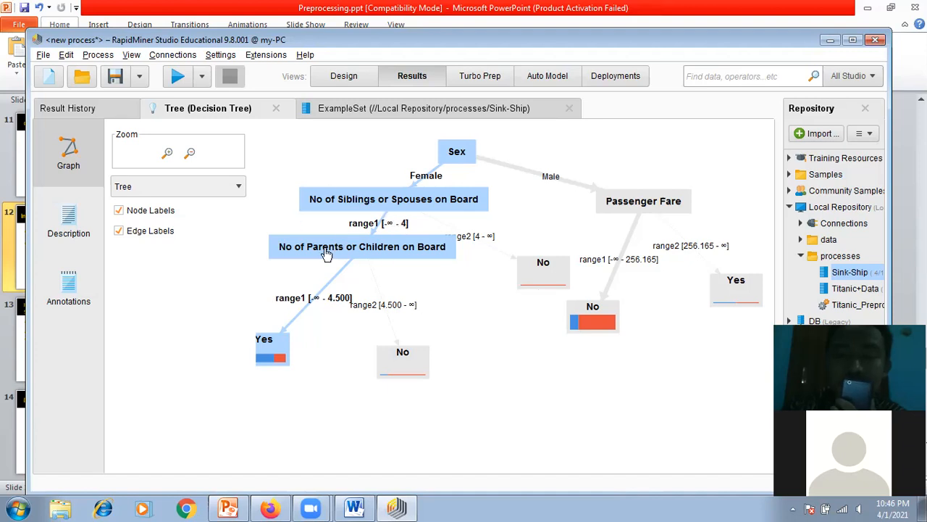
Step: Review the Female and Male branches, moving the No leaf closer to the No of Siblings or Spouses on Board node
mouse_move(388, 195)
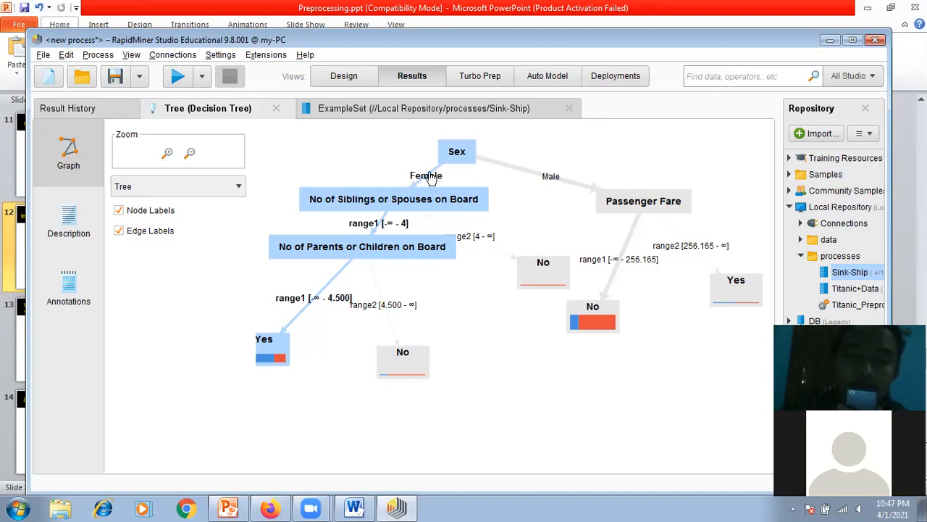
left_click_drag(503, 309, 602, 302)
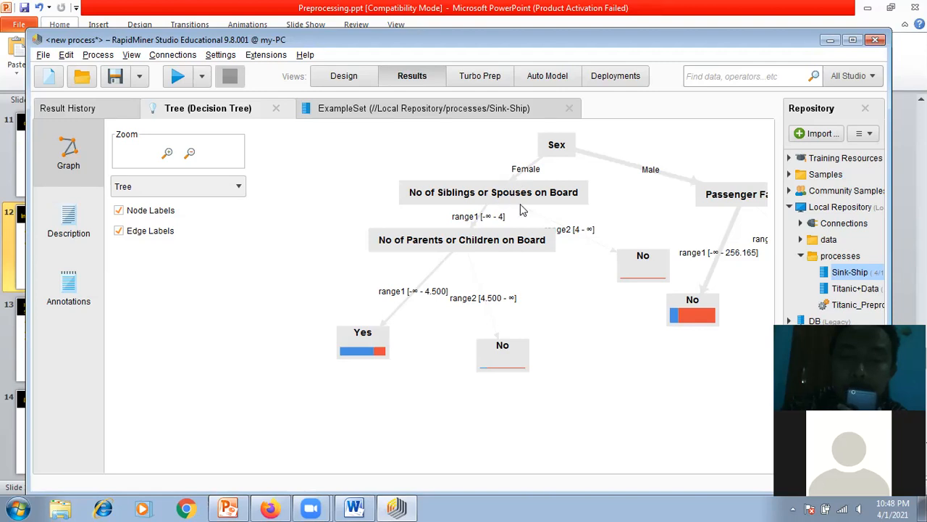
left_click_drag(637, 271, 638, 240)
left_click_drag(629, 281, 615, 250)
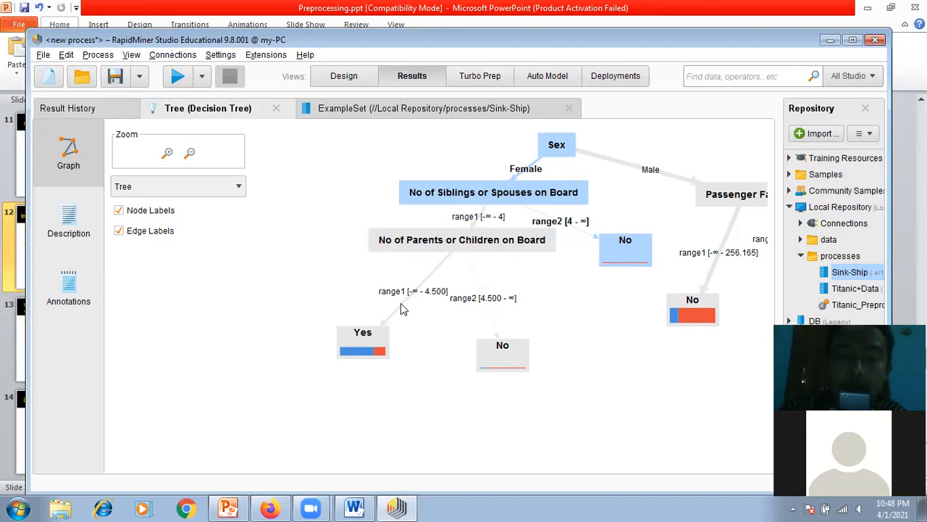
left_click_drag(694, 399, 428, 401)
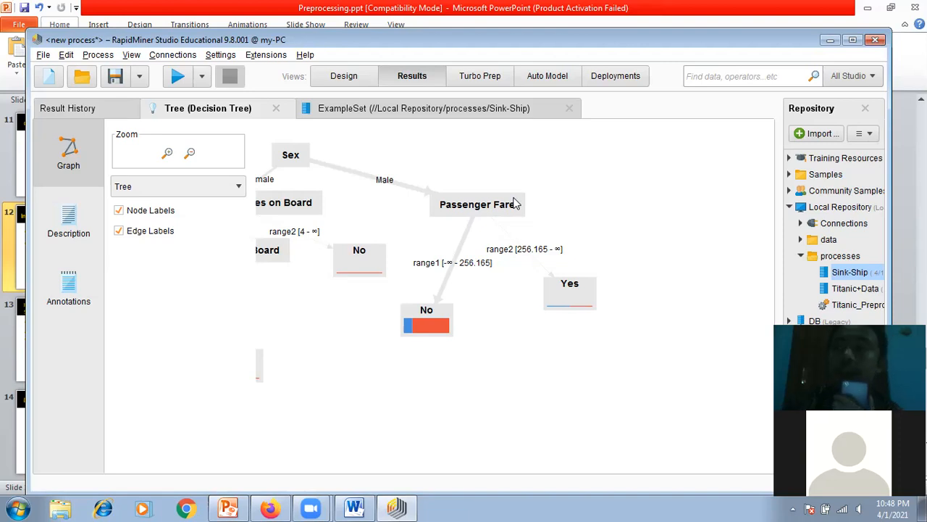
mouse_move(514, 204)
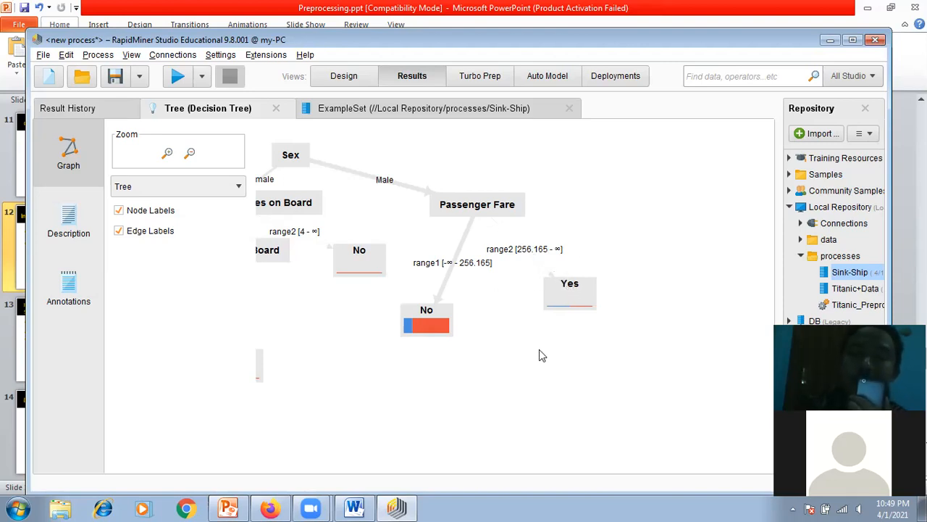
left_click_drag(396, 387, 544, 403)
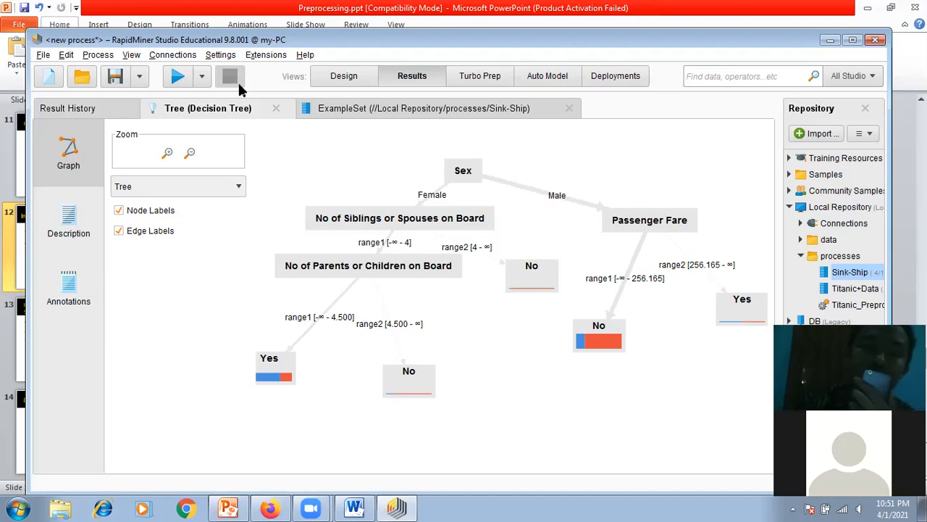
Step: Check the process's operator chain, return to the tree and inspect the class distribution of the Siblings or Spouses range2 leaf
left_click(341, 84)
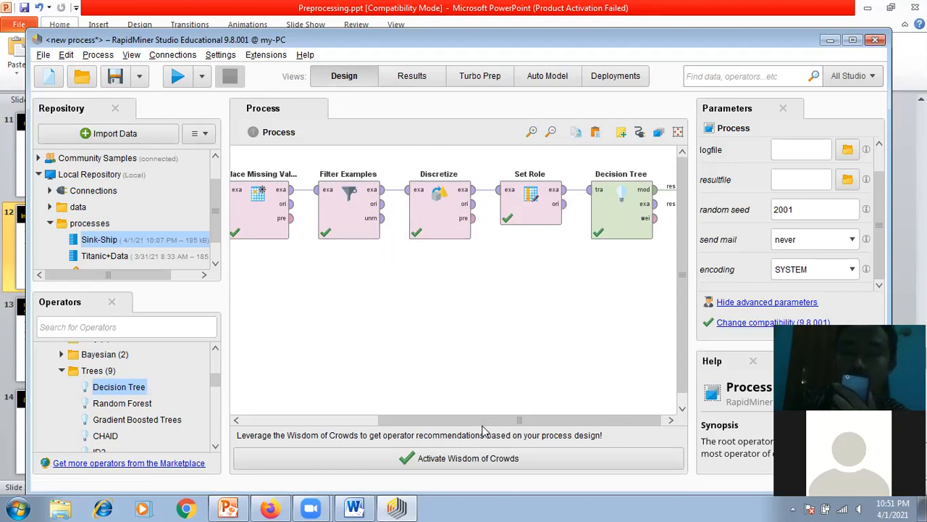
left_click_drag(386, 425, 513, 423)
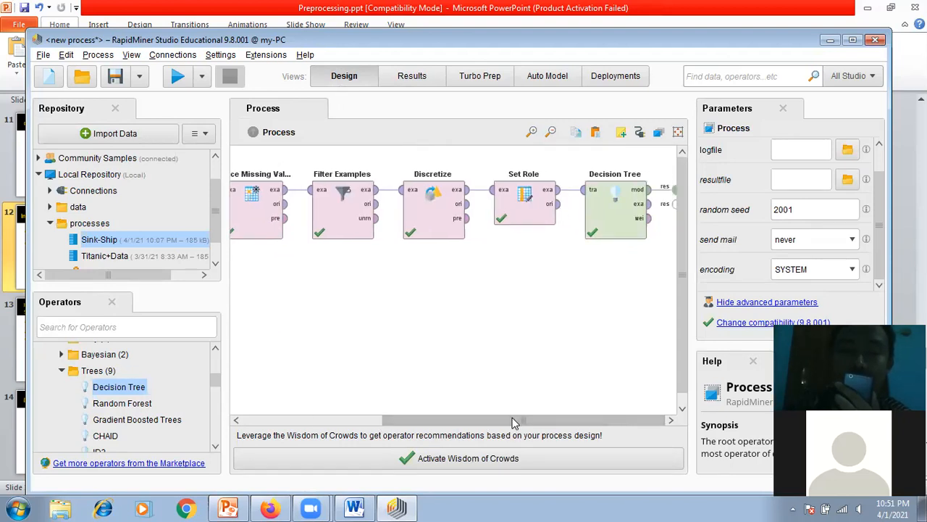
left_click(415, 80)
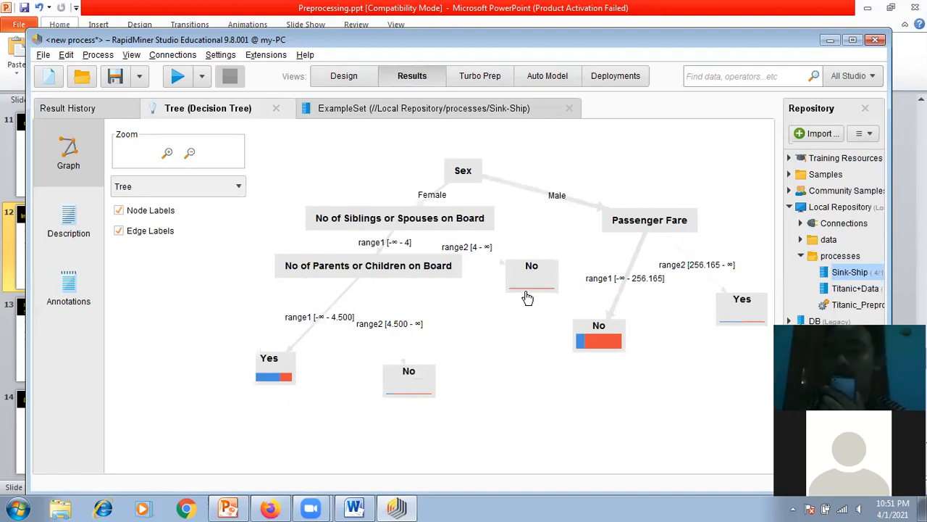
mouse_move(528, 297)
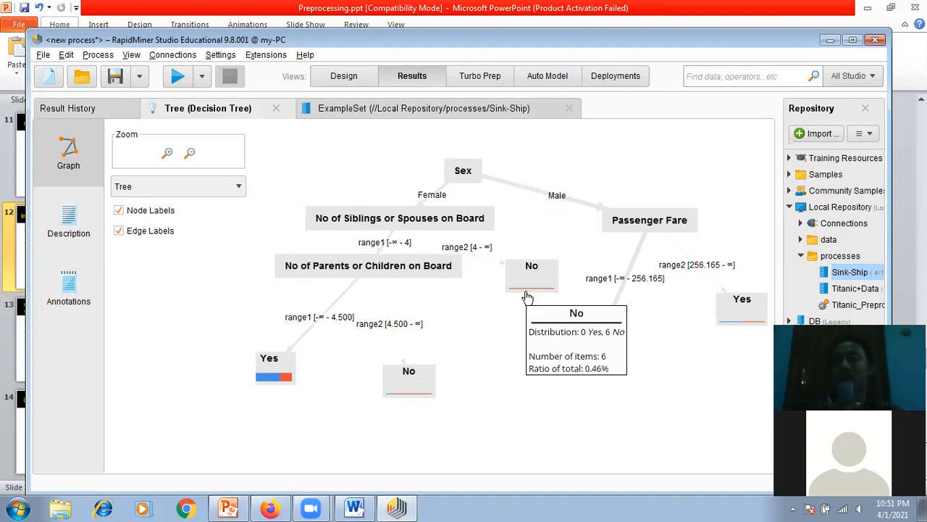